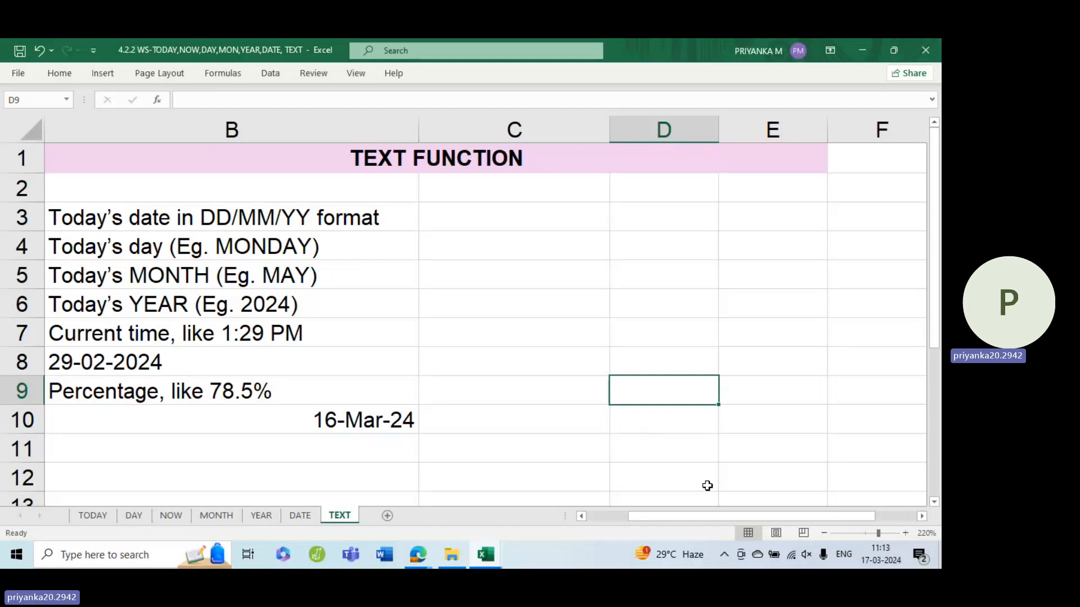
Enter =TEXT(TODAY(),"dd/mm/yy") in cell C3 for today's date in DD/MM/YY format
drag(687, 516, 658, 524)
click(583, 217)
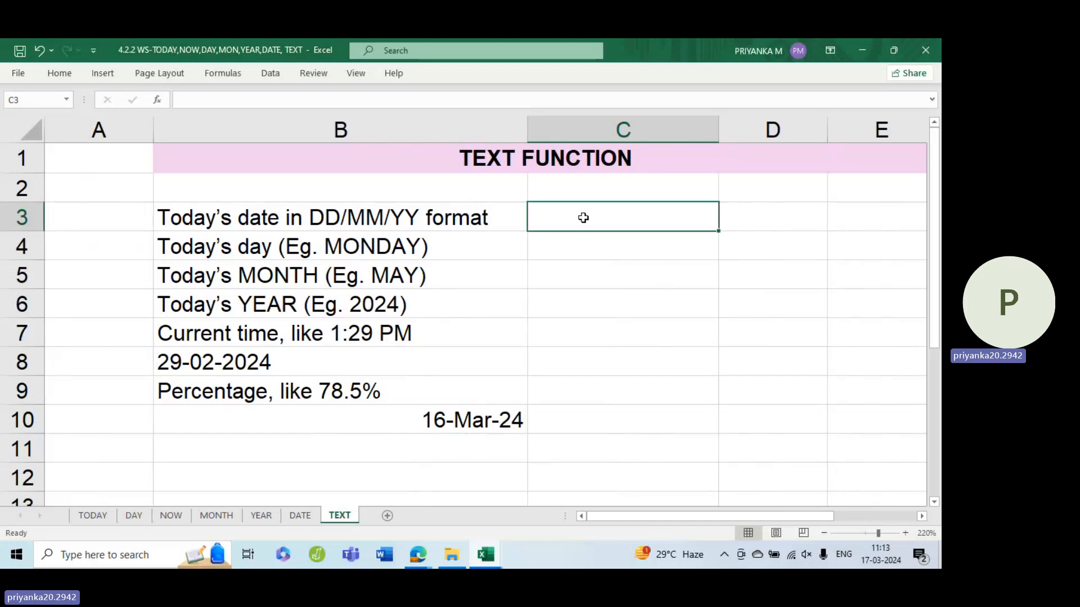
click(270, 217)
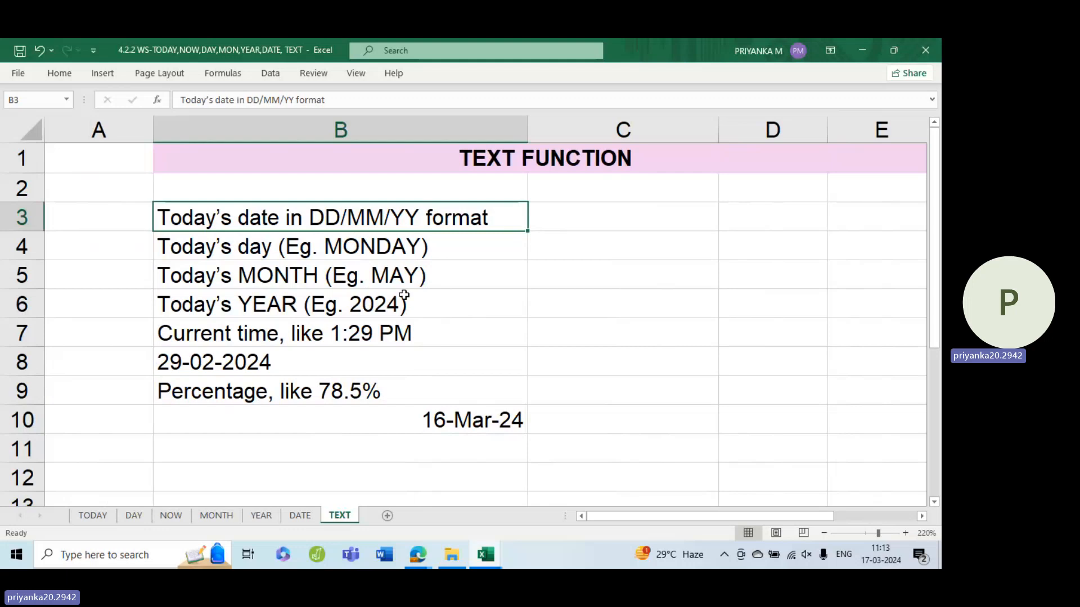
click(617, 211)
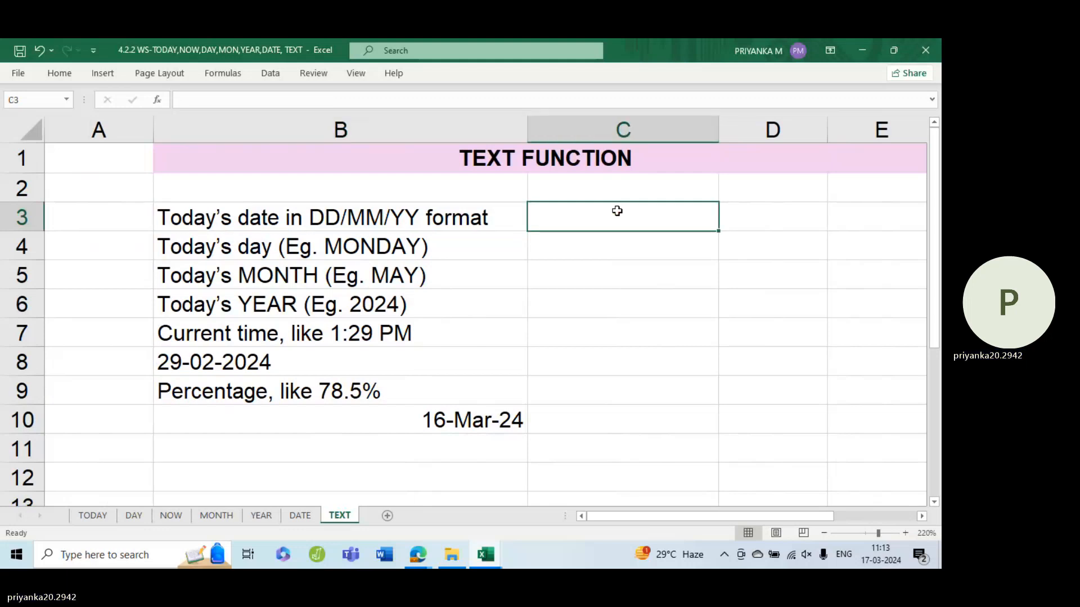
text(=)
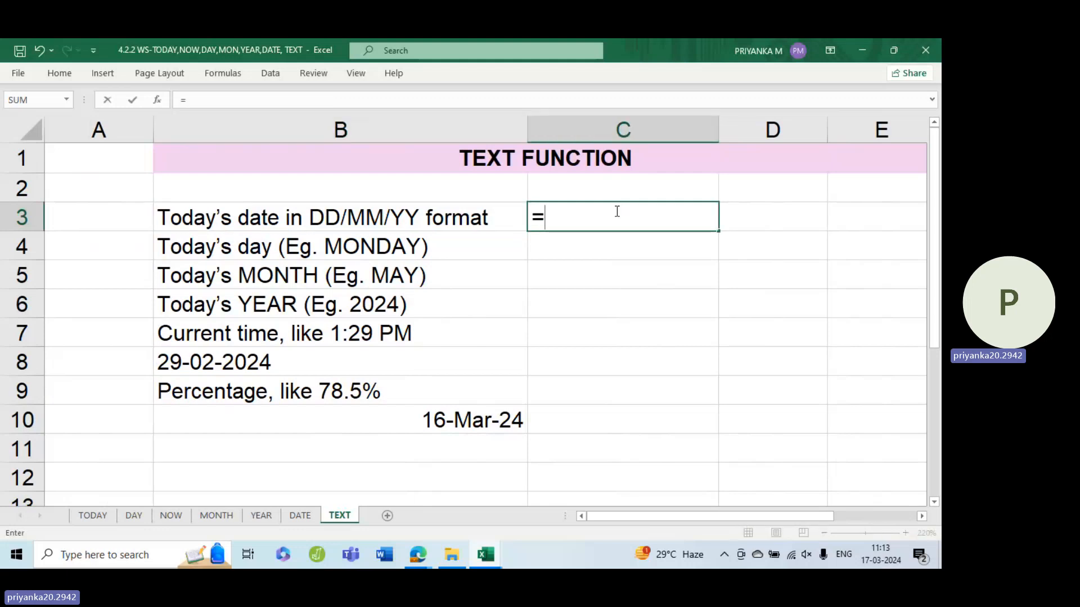
text(e)
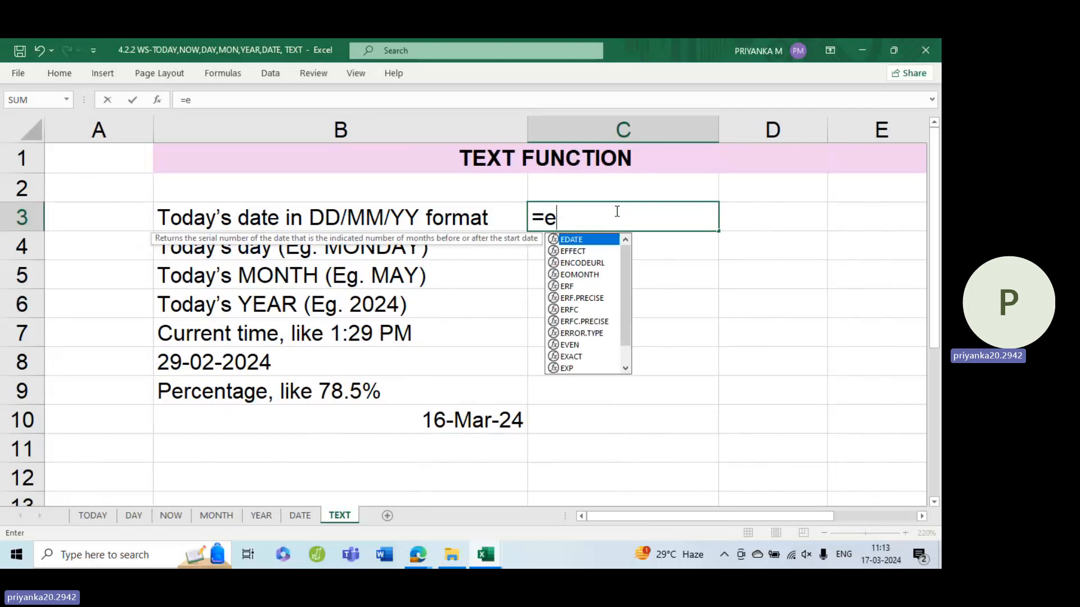
key(BackSpace)
text(text)
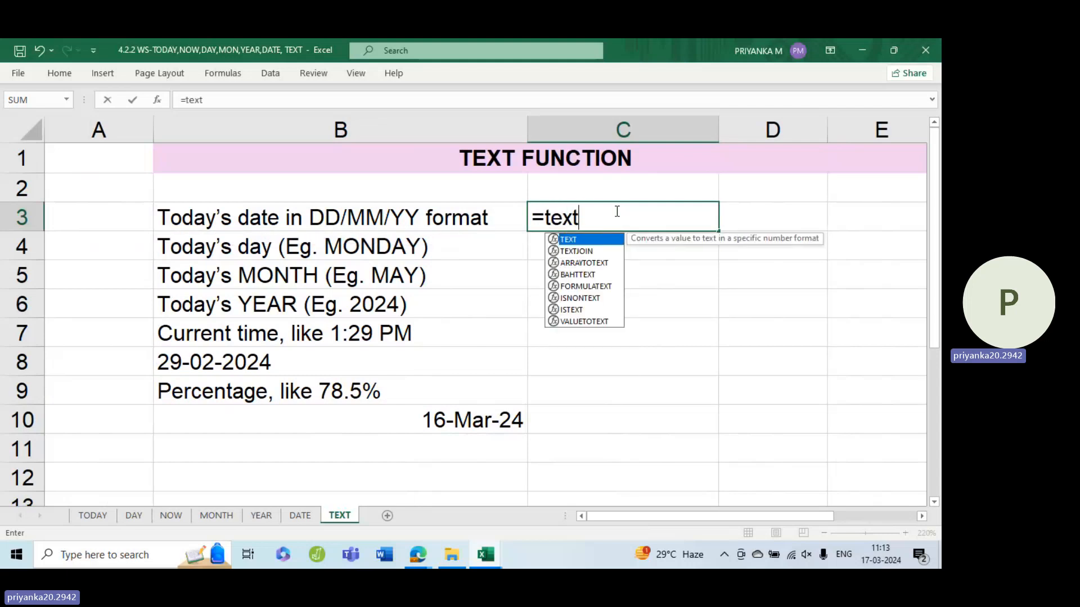
key(Tab)
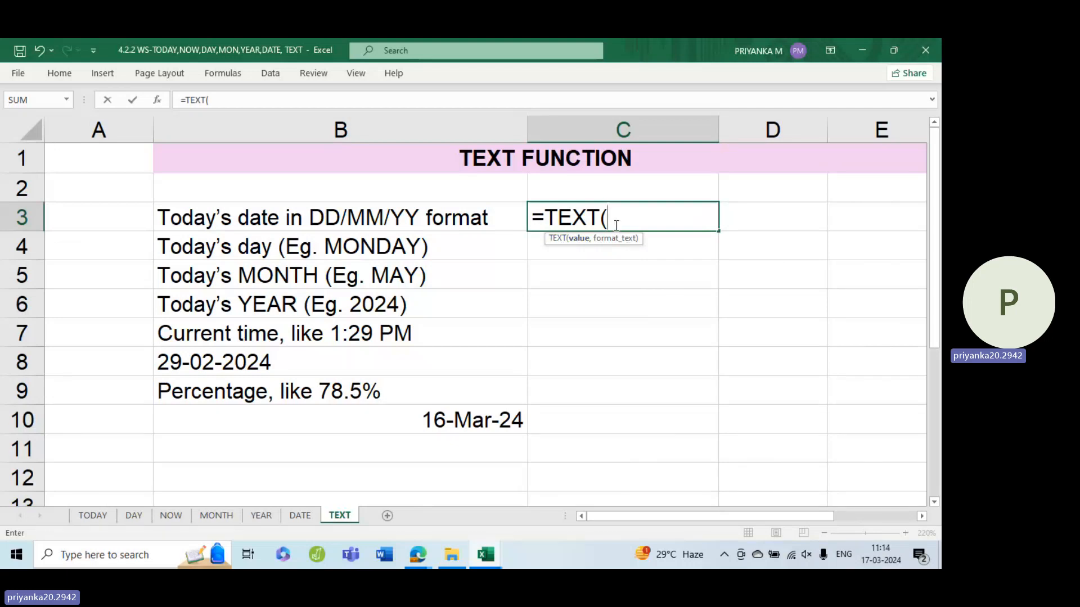
text(today)
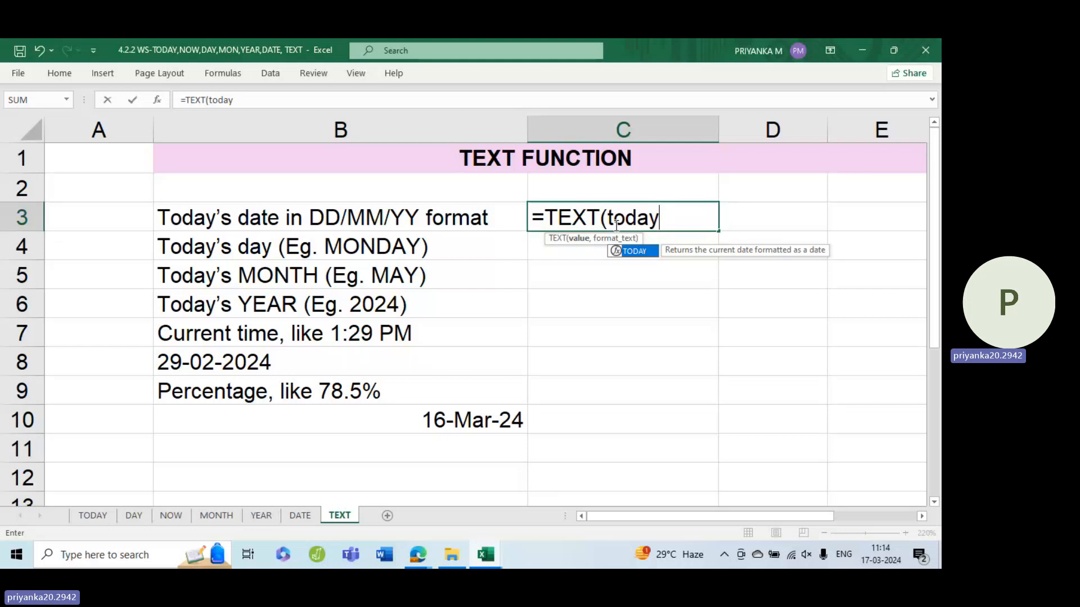
text(())
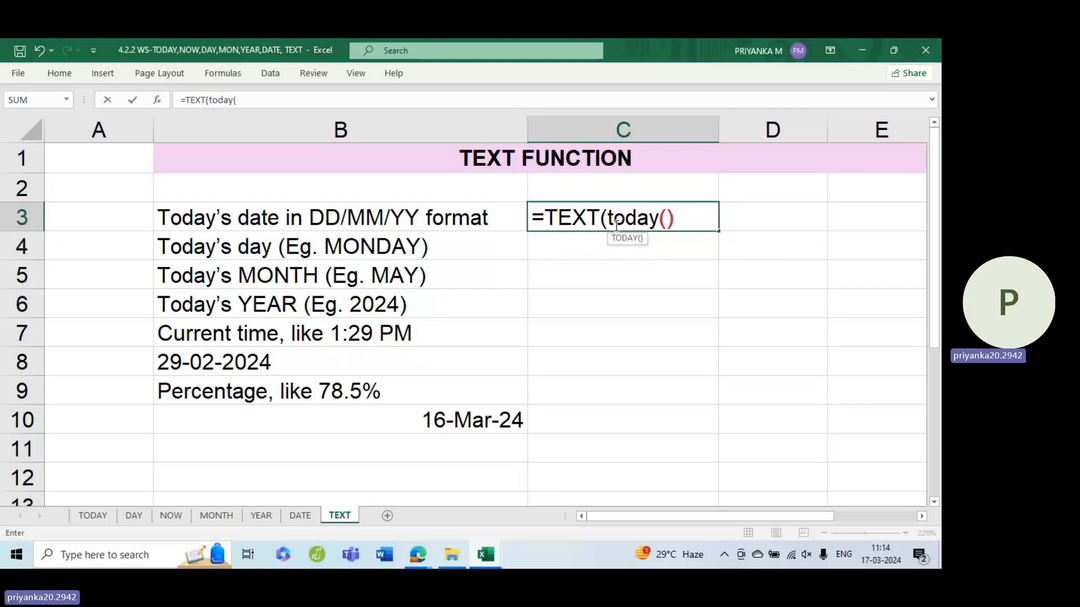
text(,)
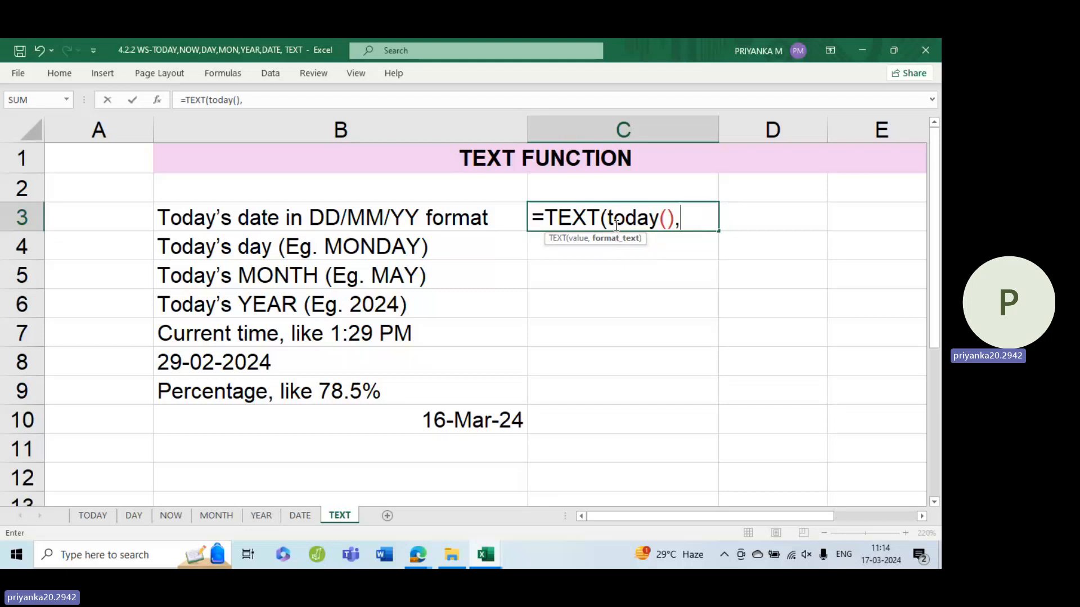
text("dd/mm/)
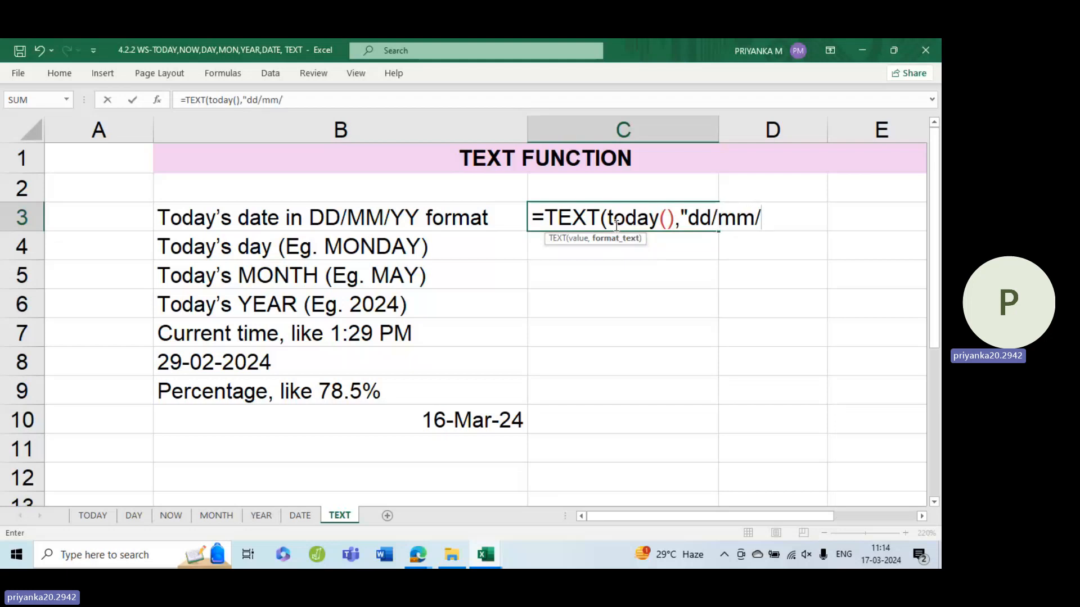
text(yy)
text("))
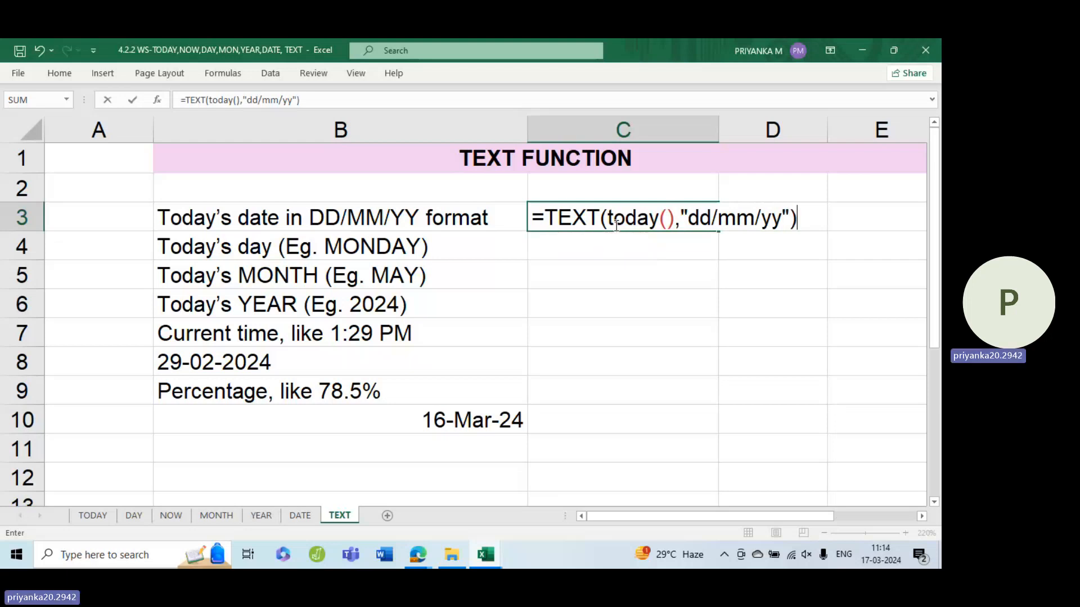
key(Return)
click(615, 221)
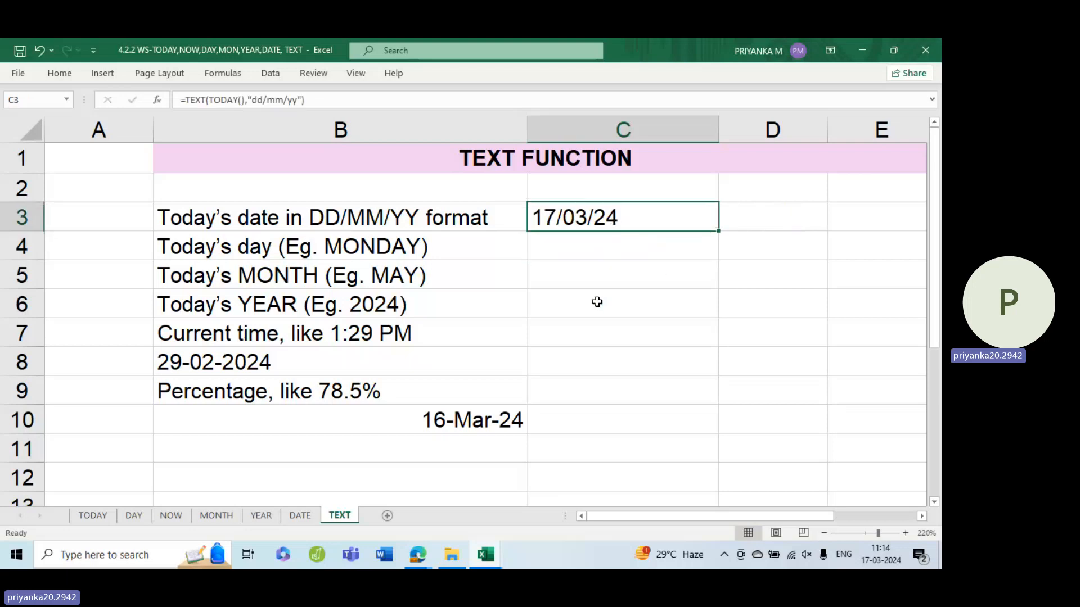
Enter =TEXT(TODAY(),"dddd") in cell C4 to return today's full weekday name
click(580, 246)
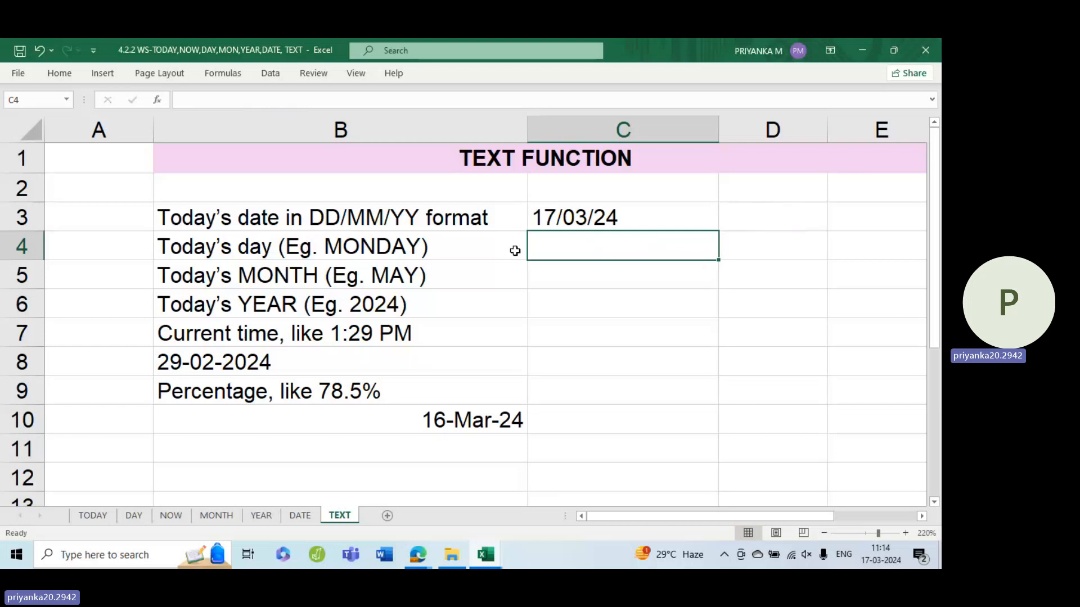
text(=)
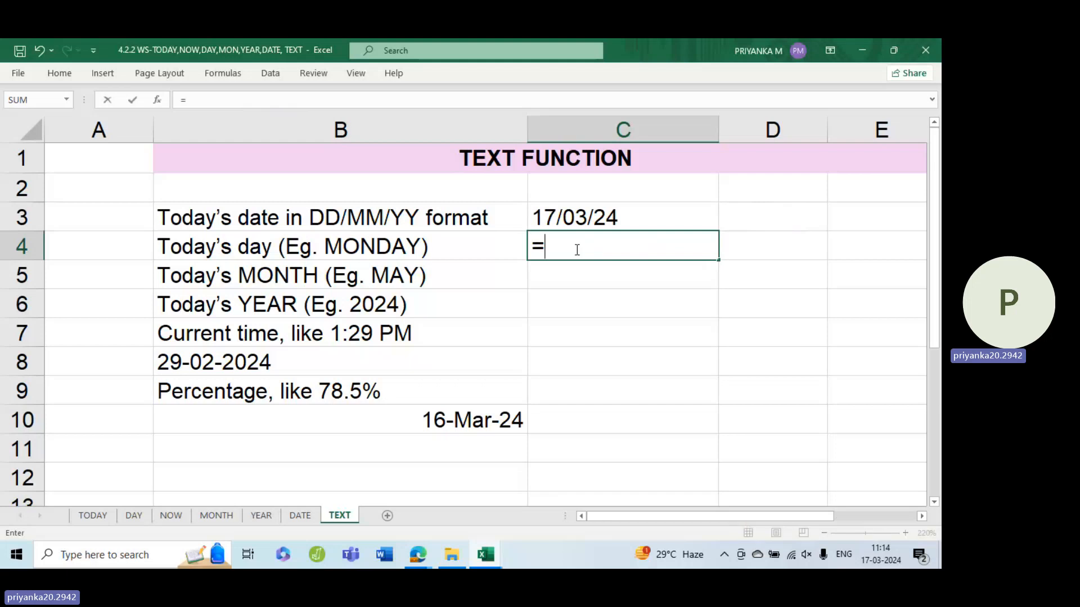
text(text)
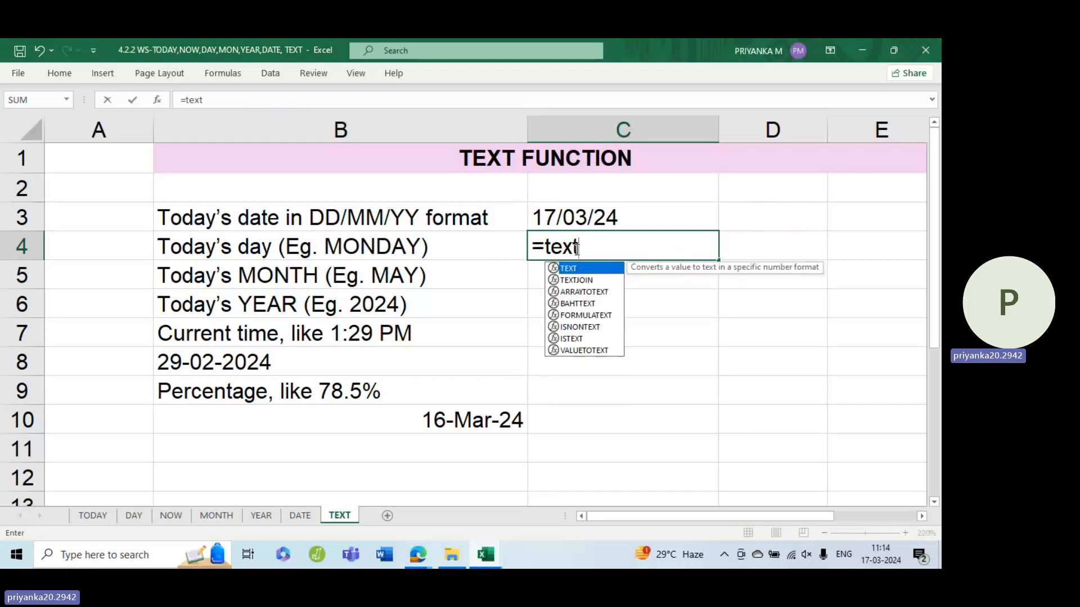
key(Tab)
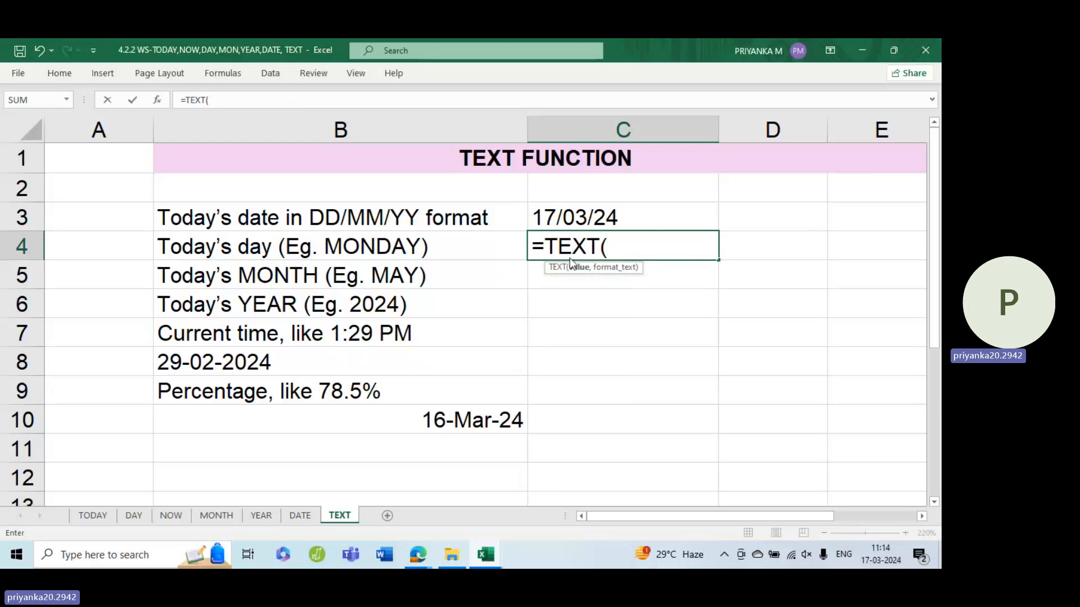
text(t)
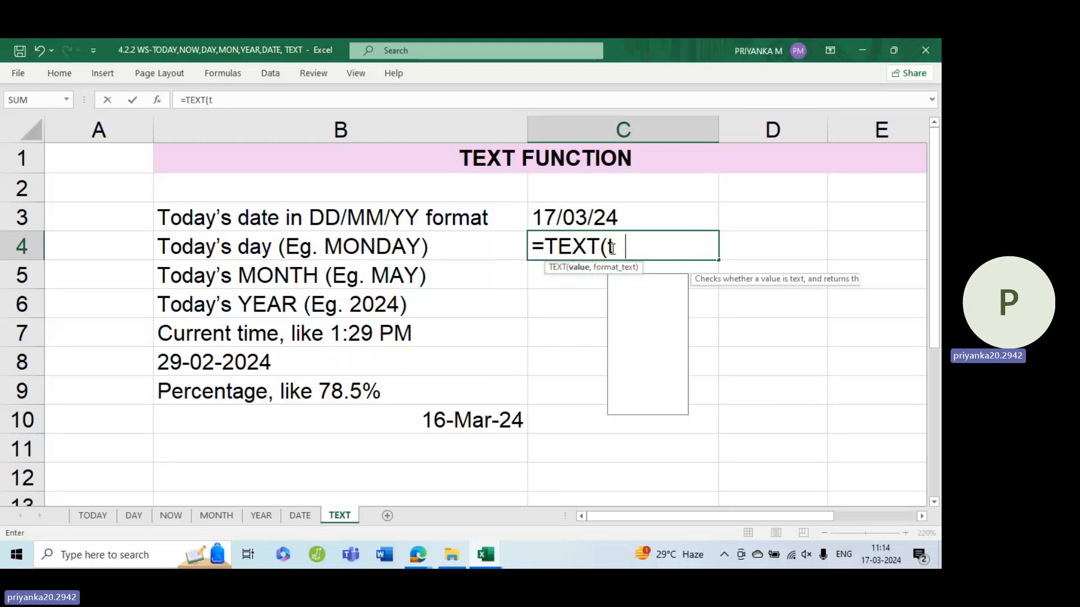
text(oday)
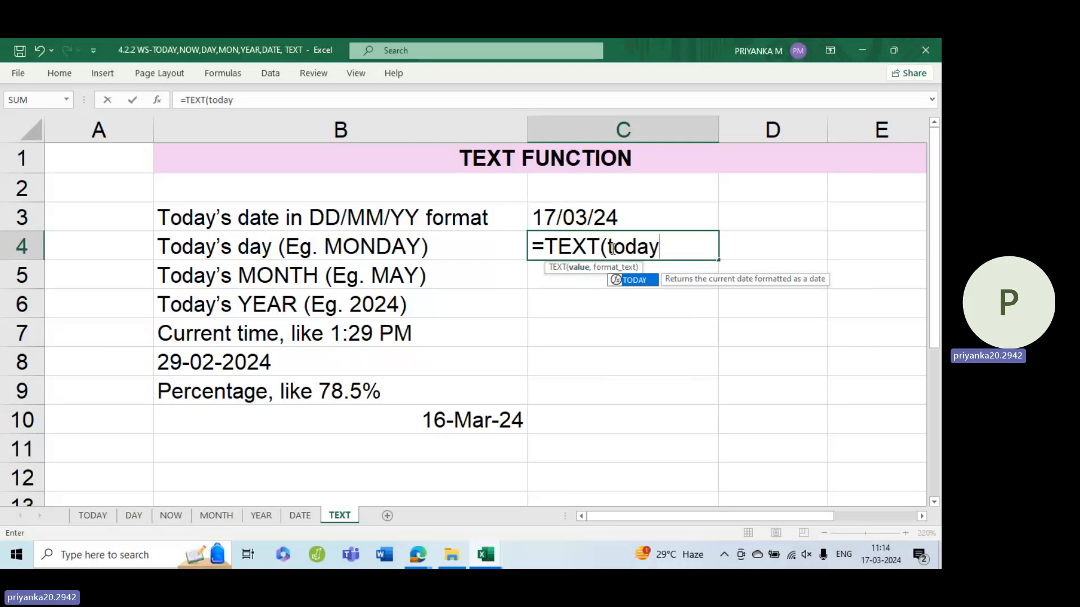
text((),)
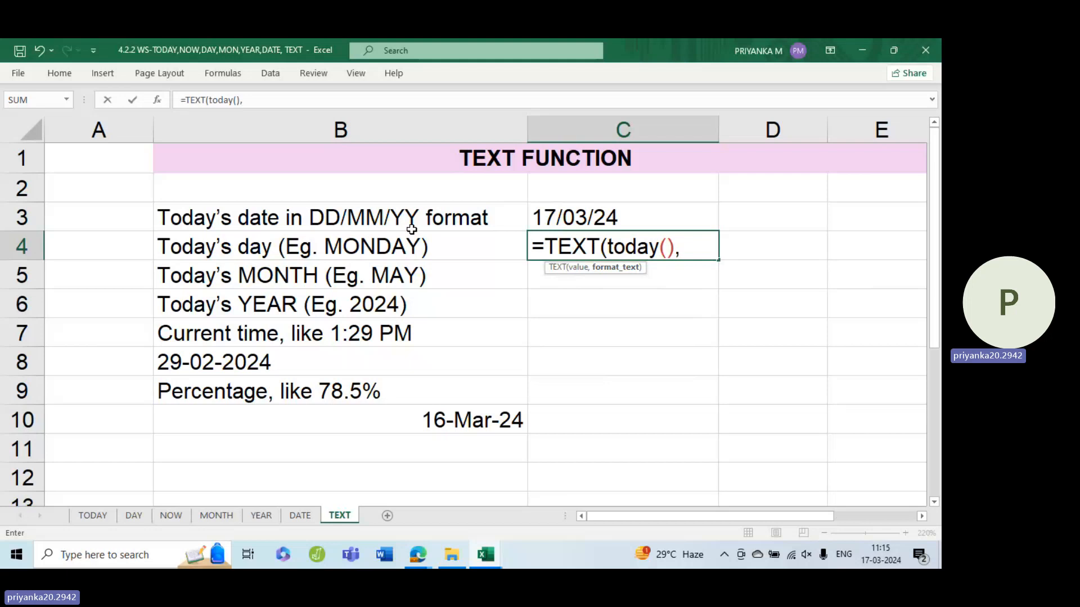
text("dddd)
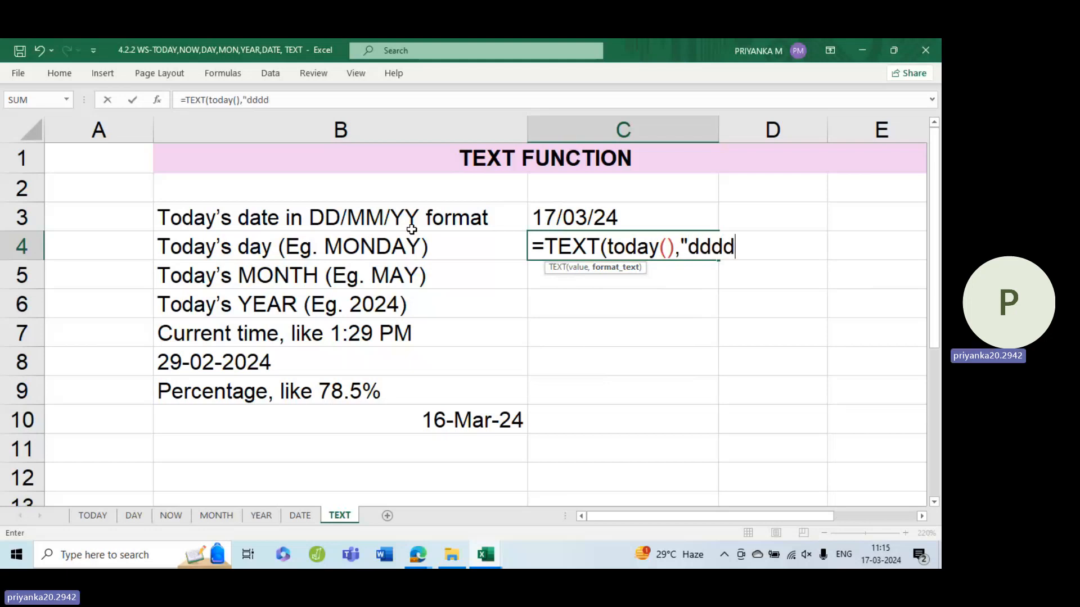
text("))
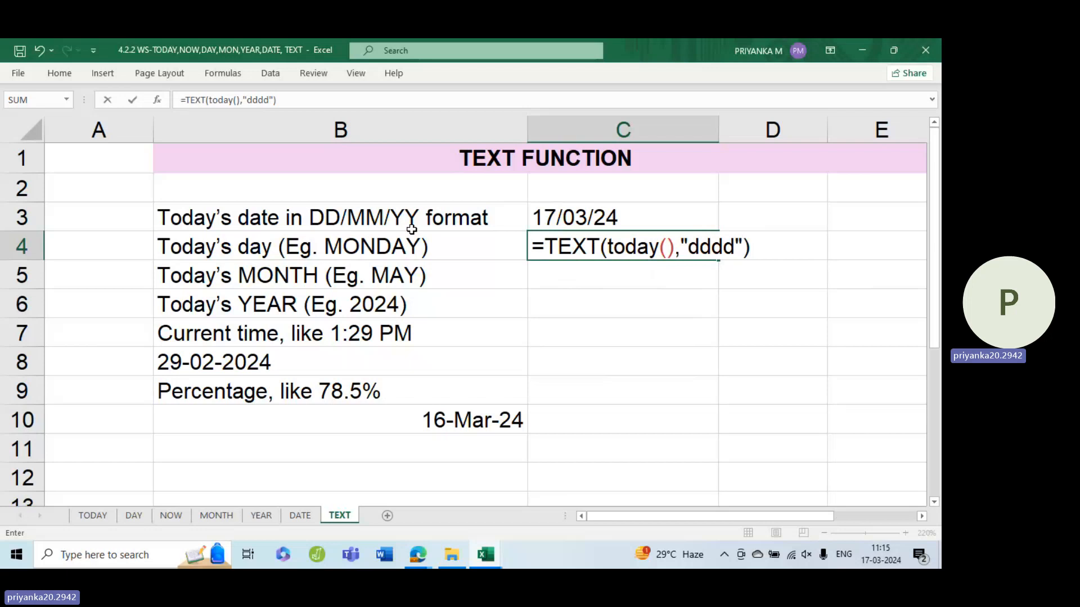
key(Return)
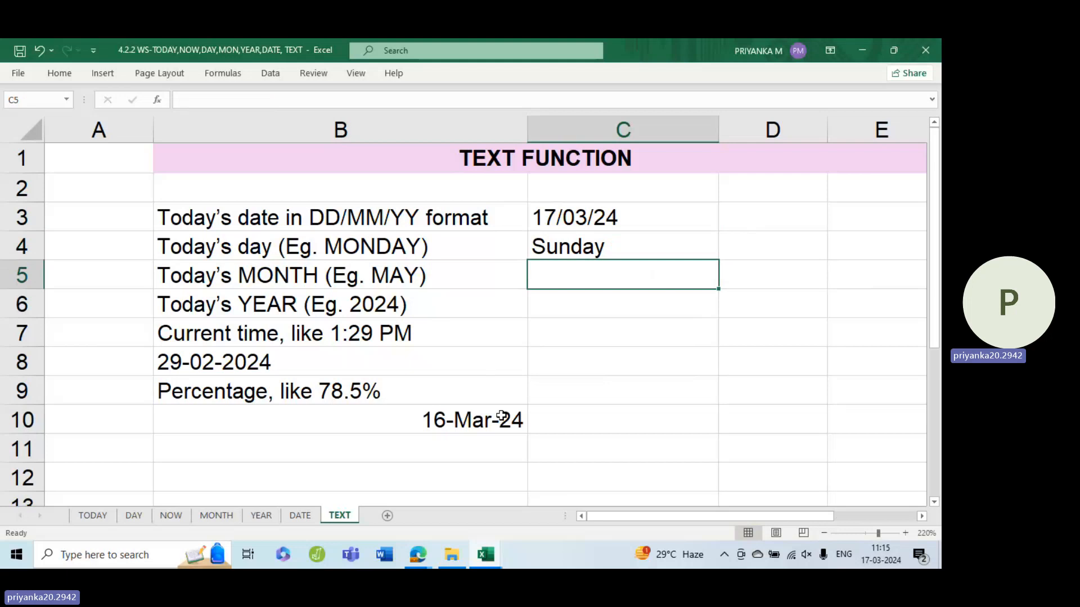
Change the date in cell B10 to 11-03-2024
click(450, 423)
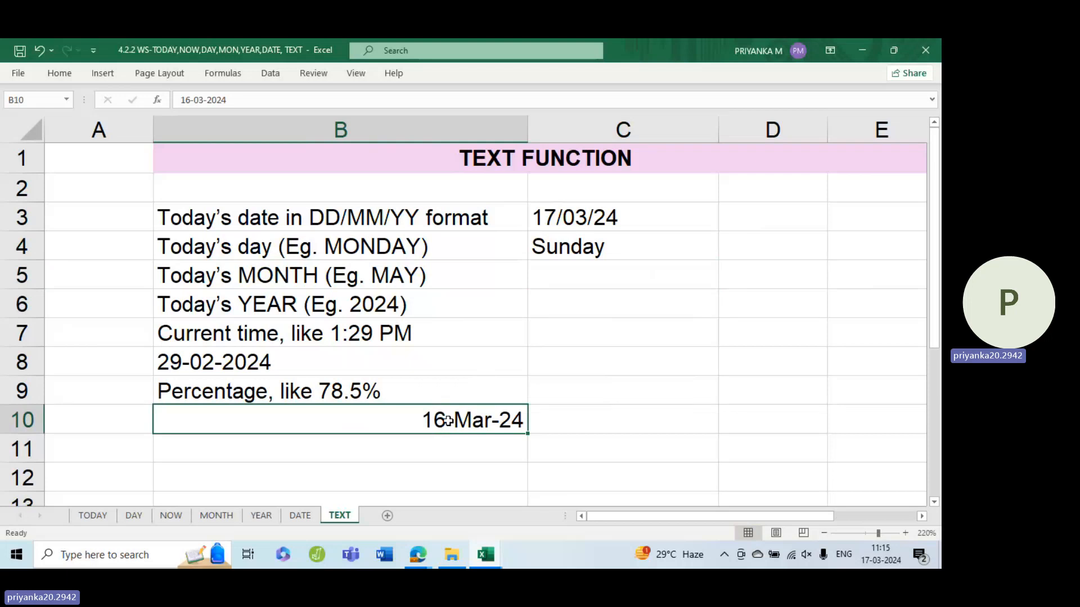
double_click(448, 421)
double_click(428, 422)
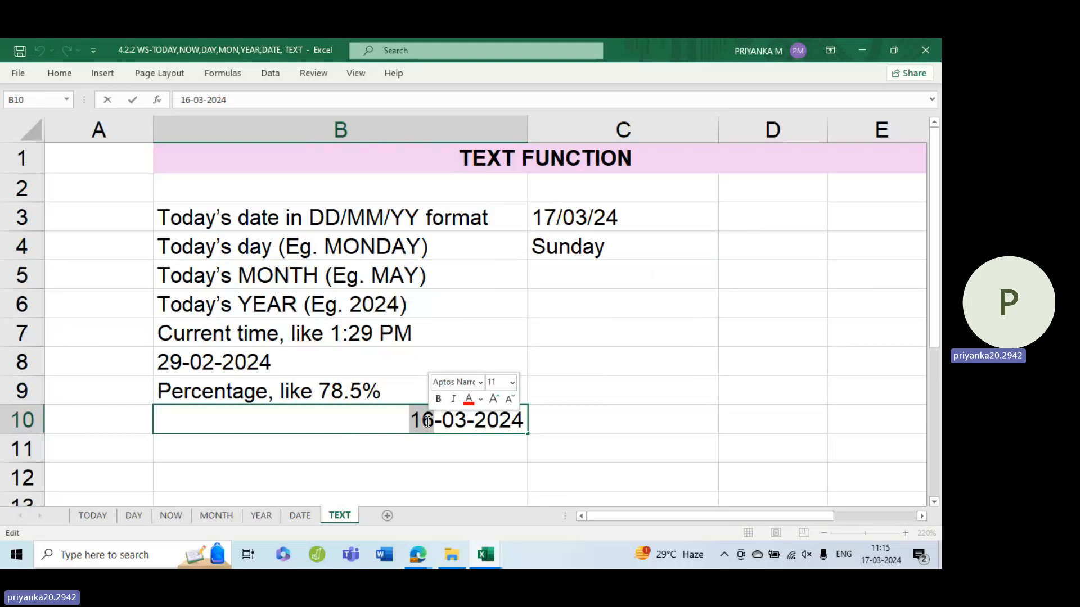
text(11)
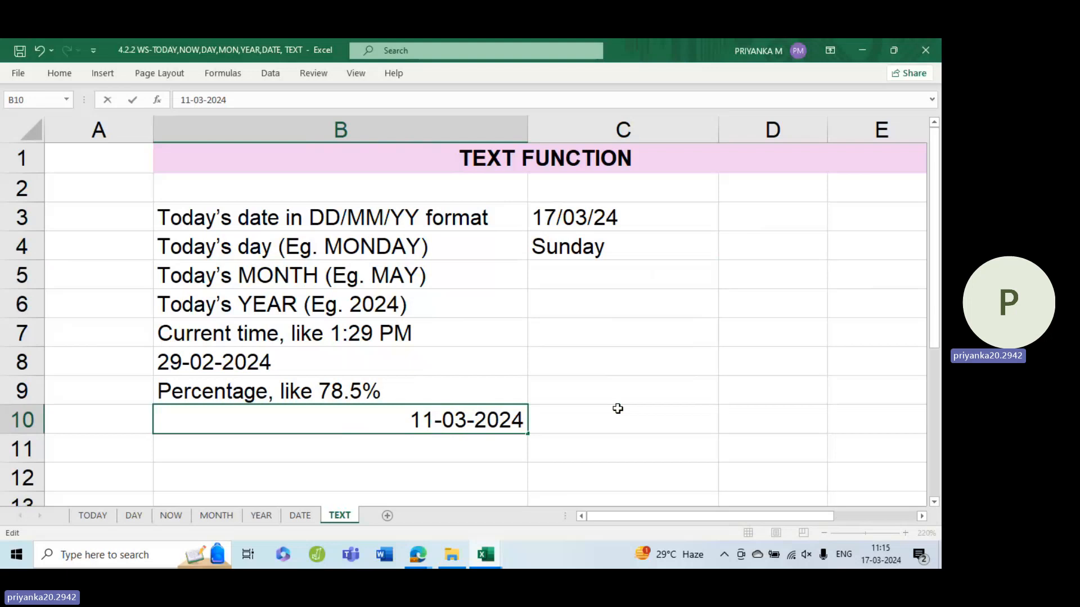
click(588, 419)
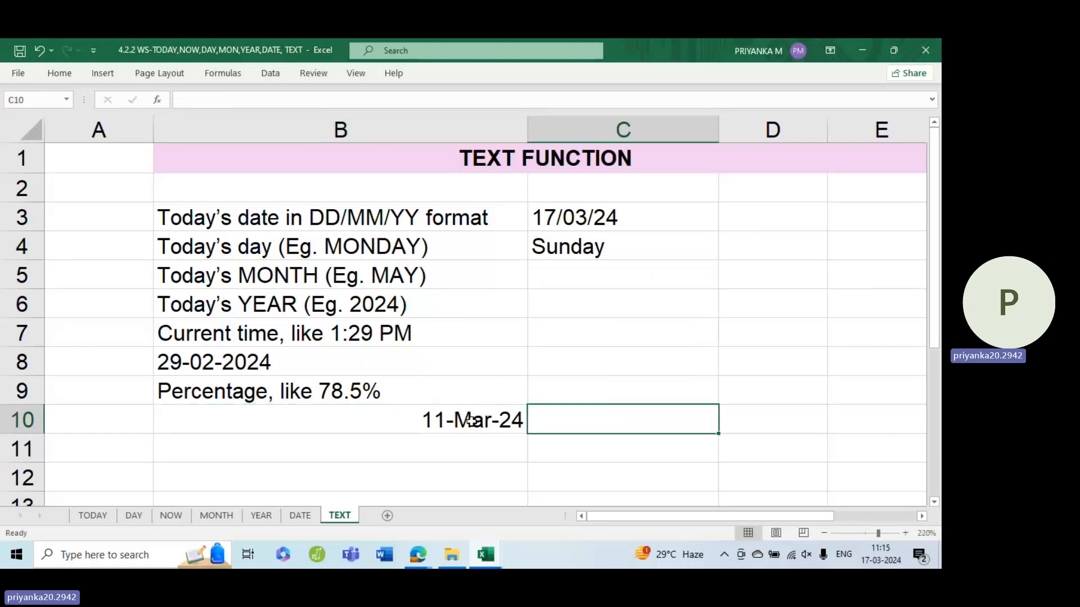
Enter =TEXT(B10,"dddd") in cell C10 to return the weekday name of the date in B10
click(471, 421)
click(572, 422)
text(=text)
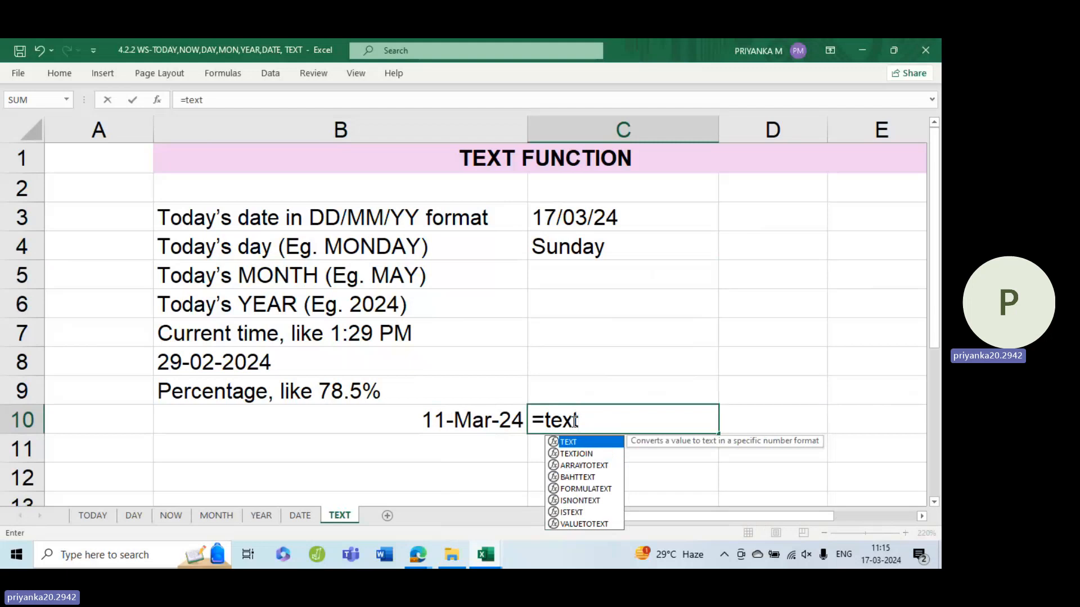
key(Tab)
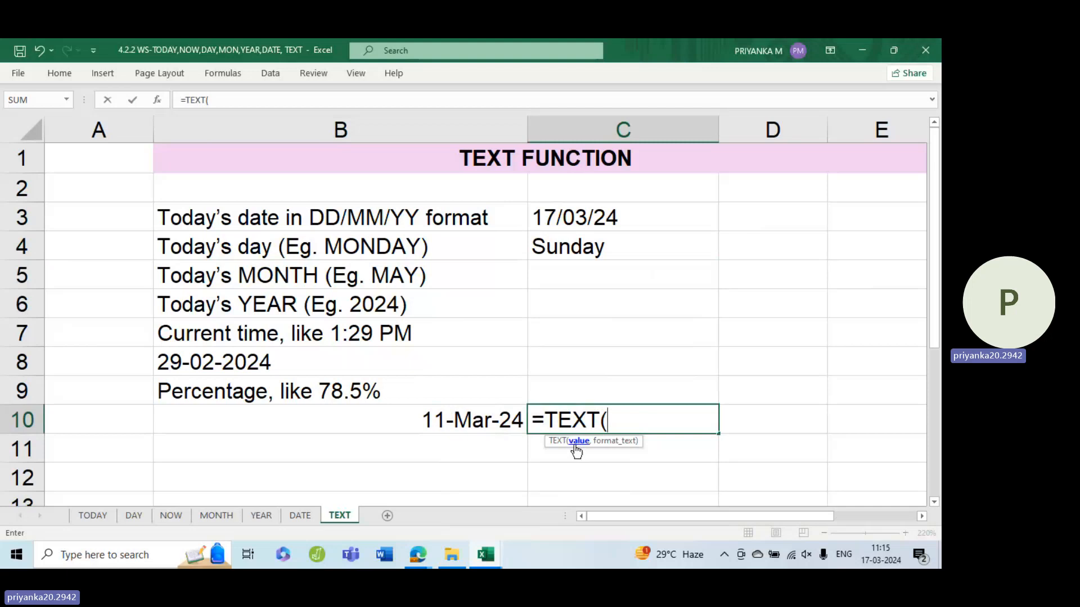
click(477, 423)
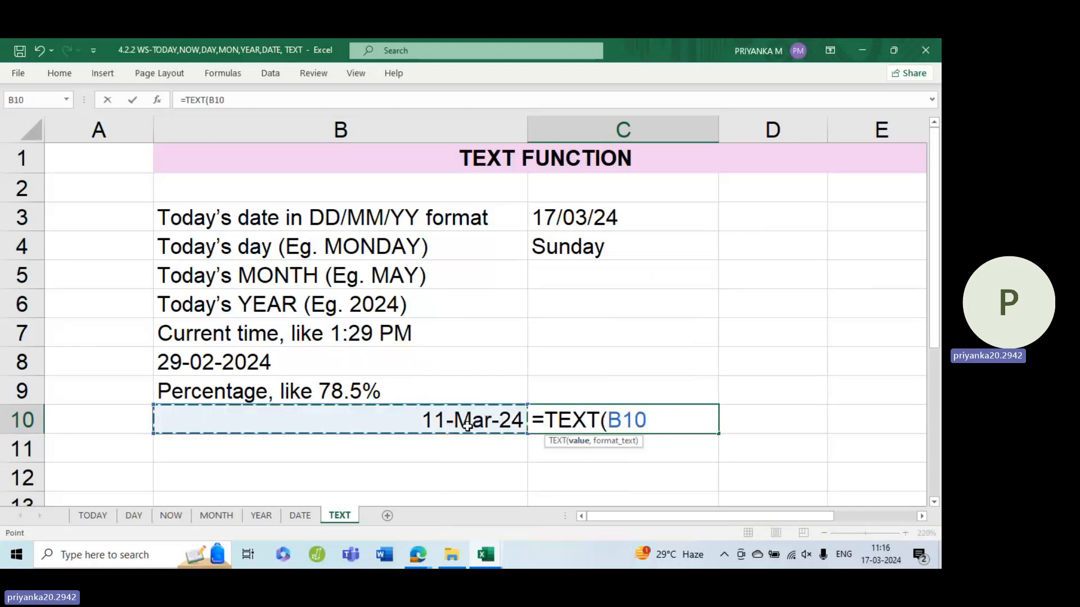
text(,)
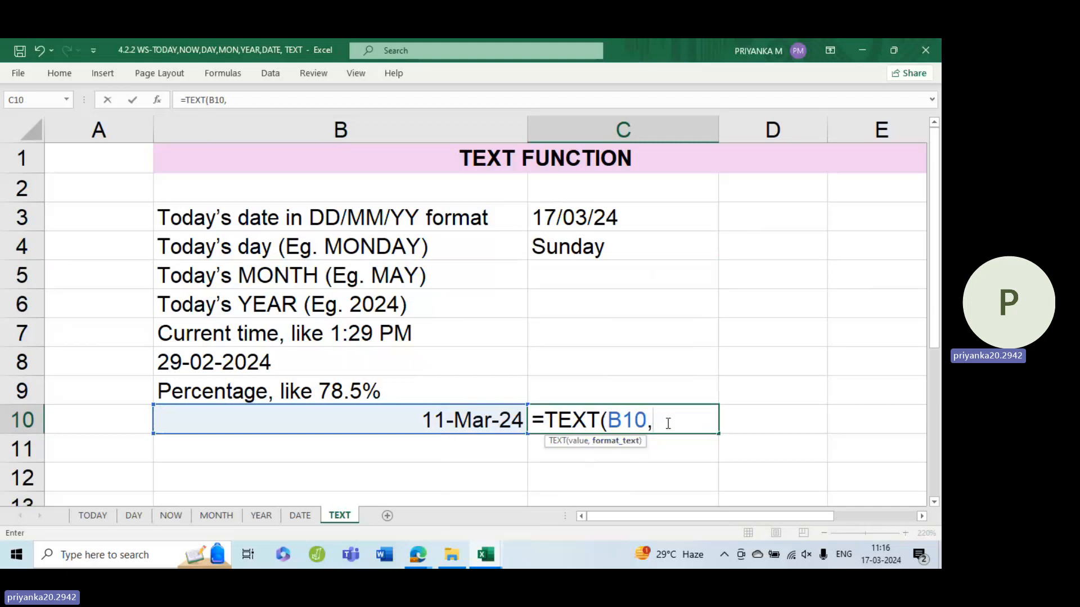
text("ddd)
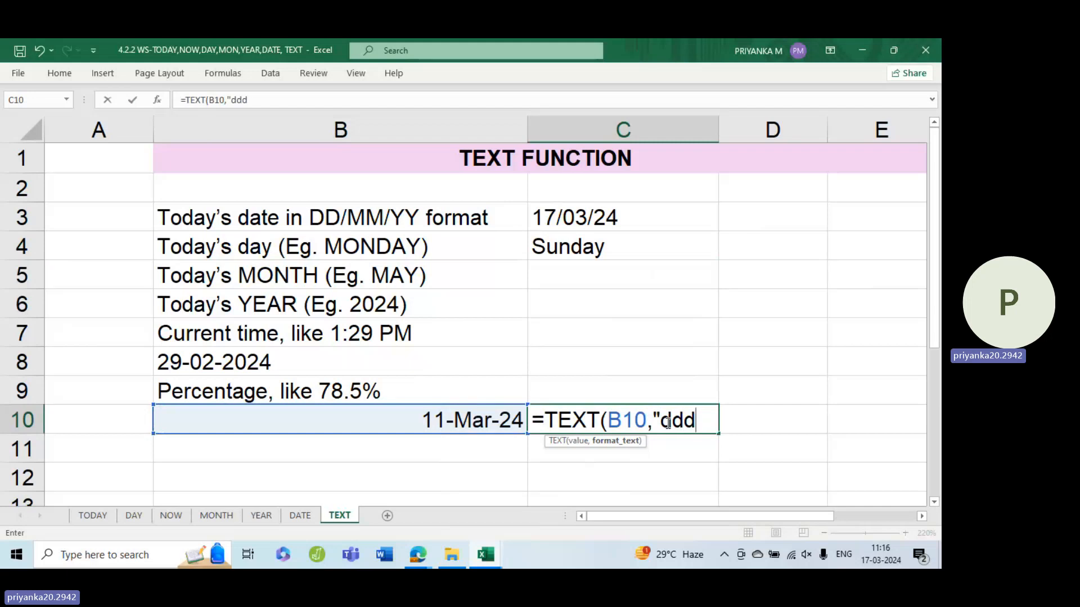
text(d"))
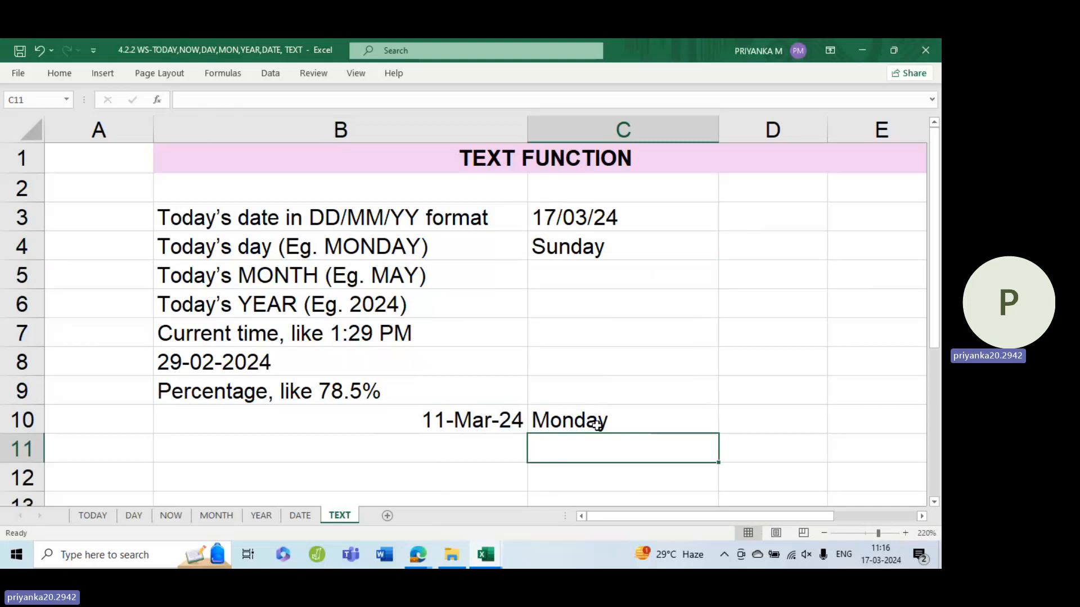
Enter =TEXT(TODAY(),"mmmm") in cell C5 to return today's full month name
click(609, 265)
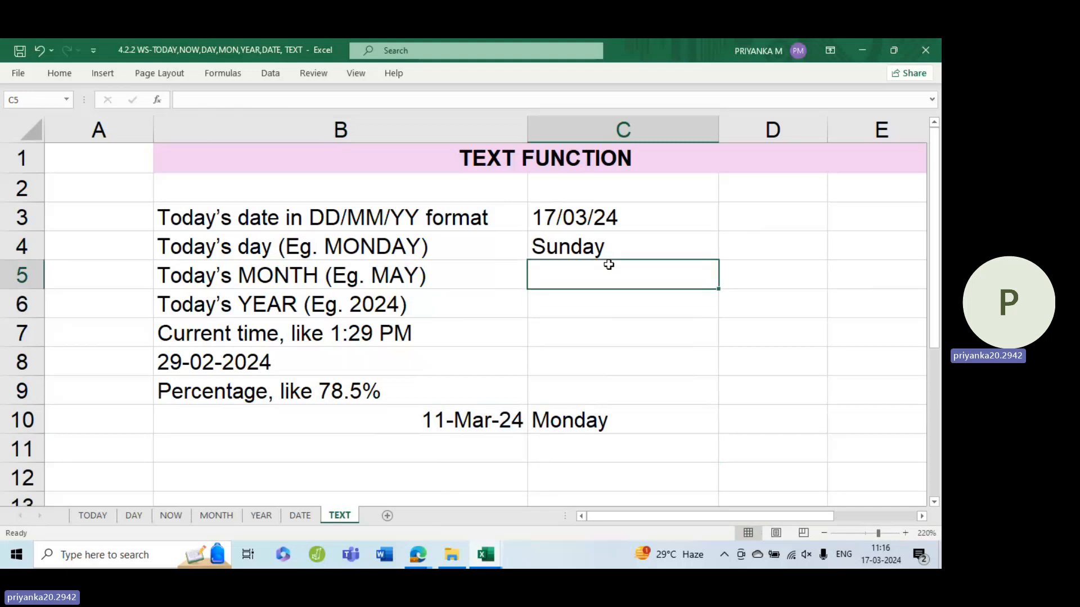
text(=)
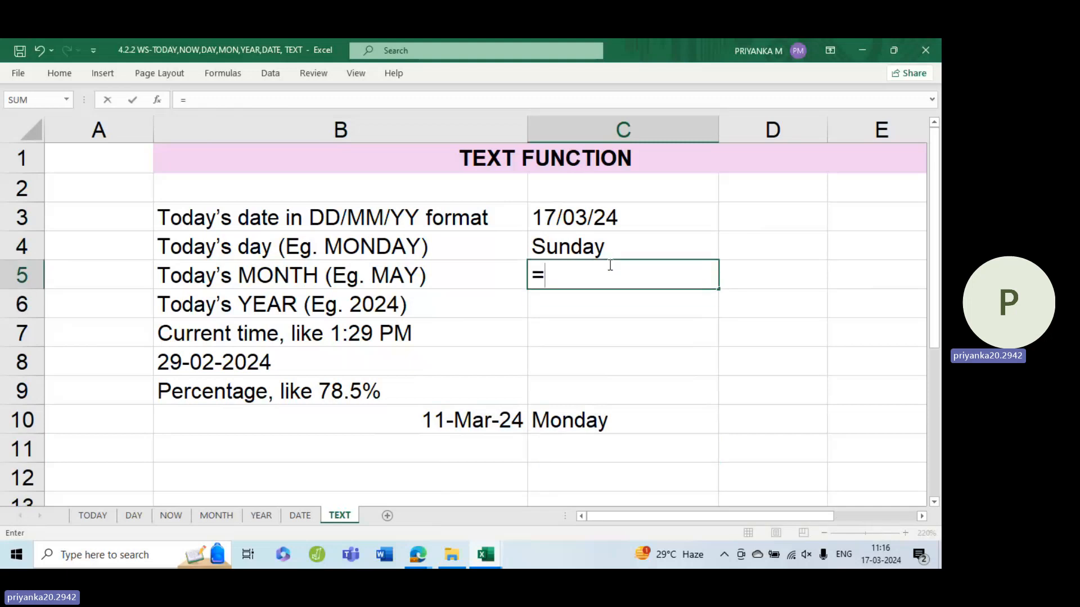
text(t)
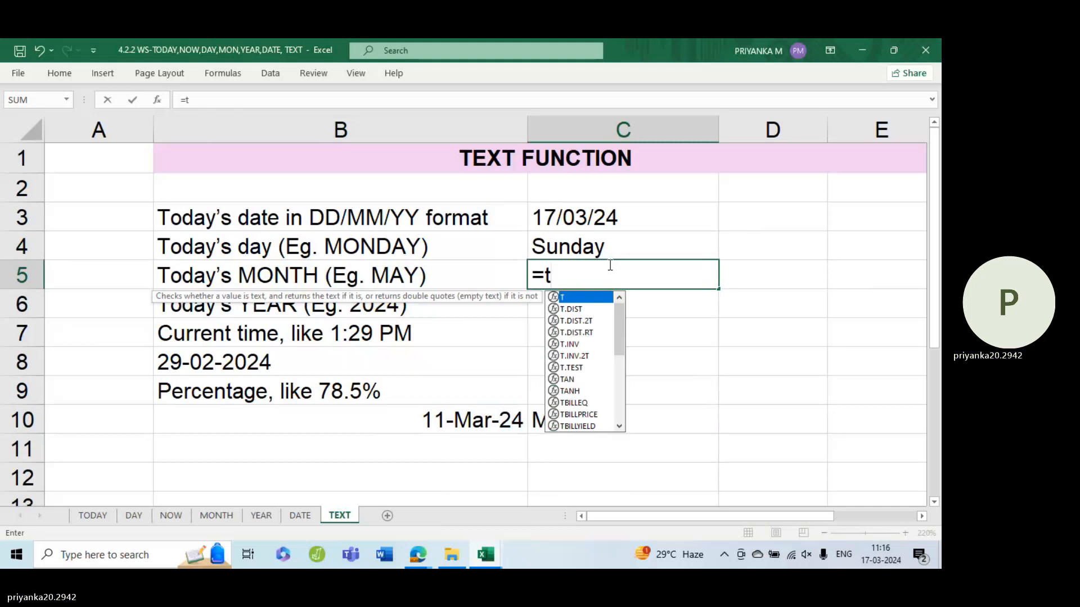
text(ext)
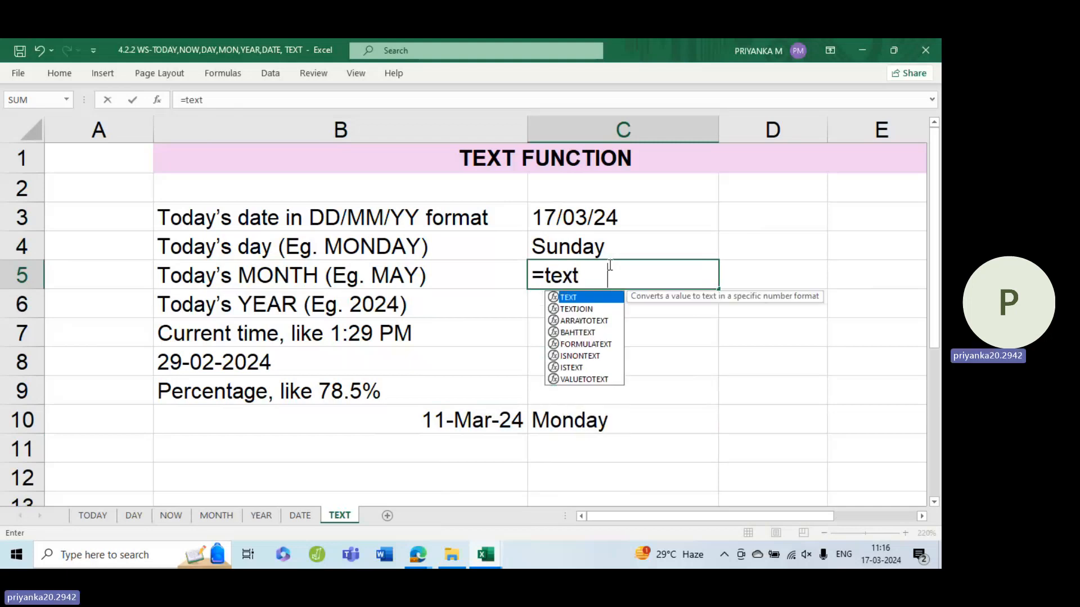
key(Tab)
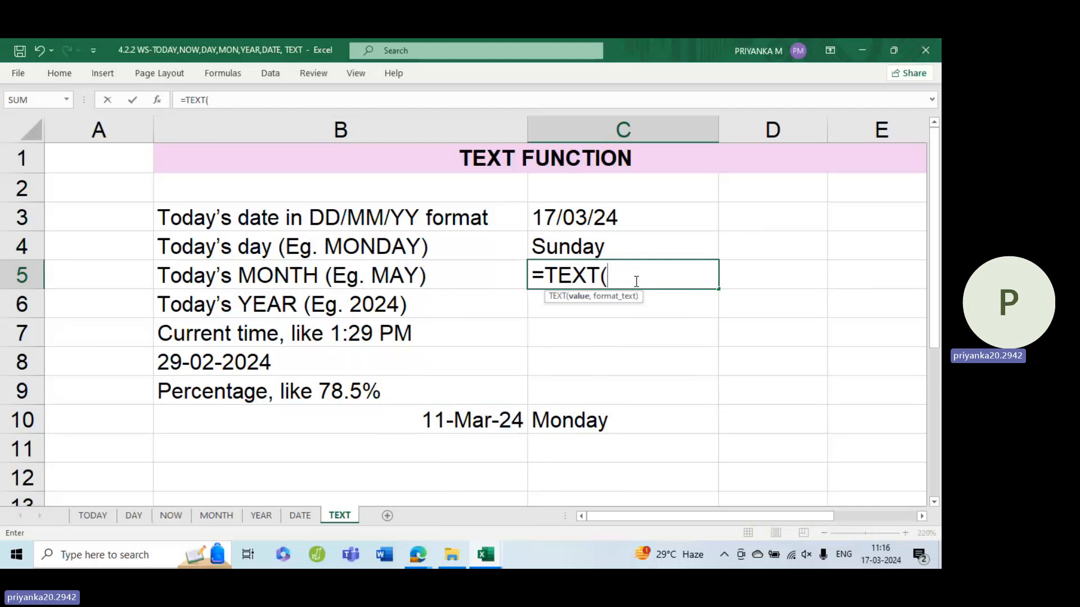
text(today)
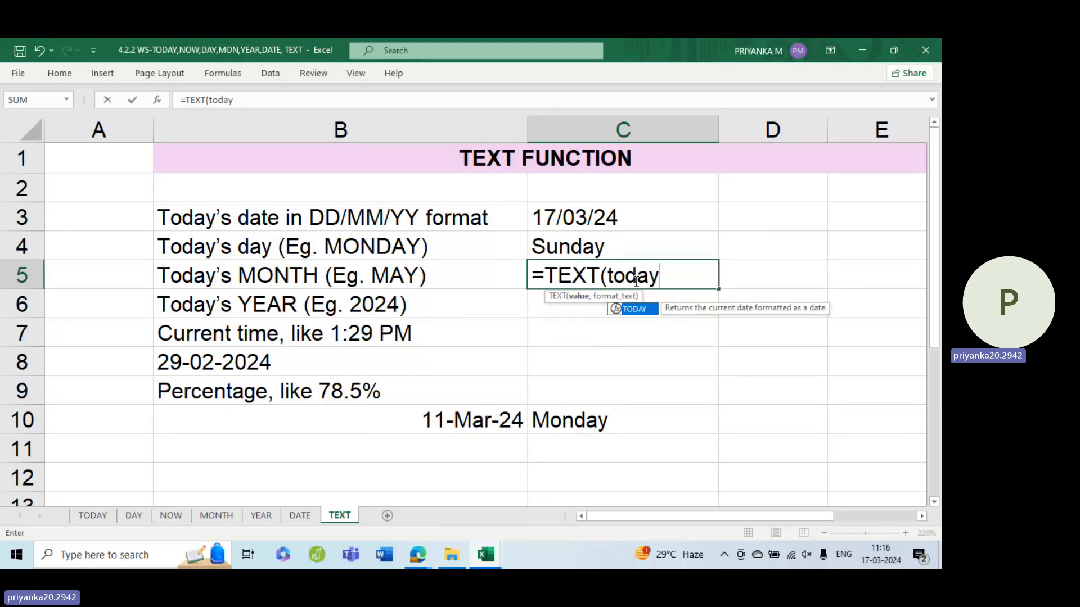
text((),)
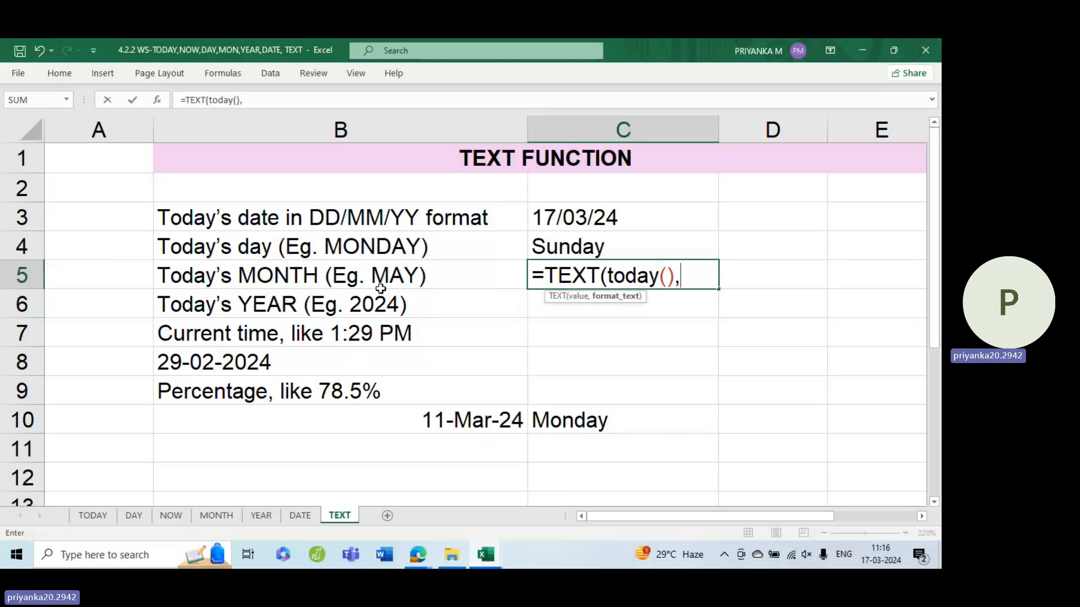
text("mmmm)
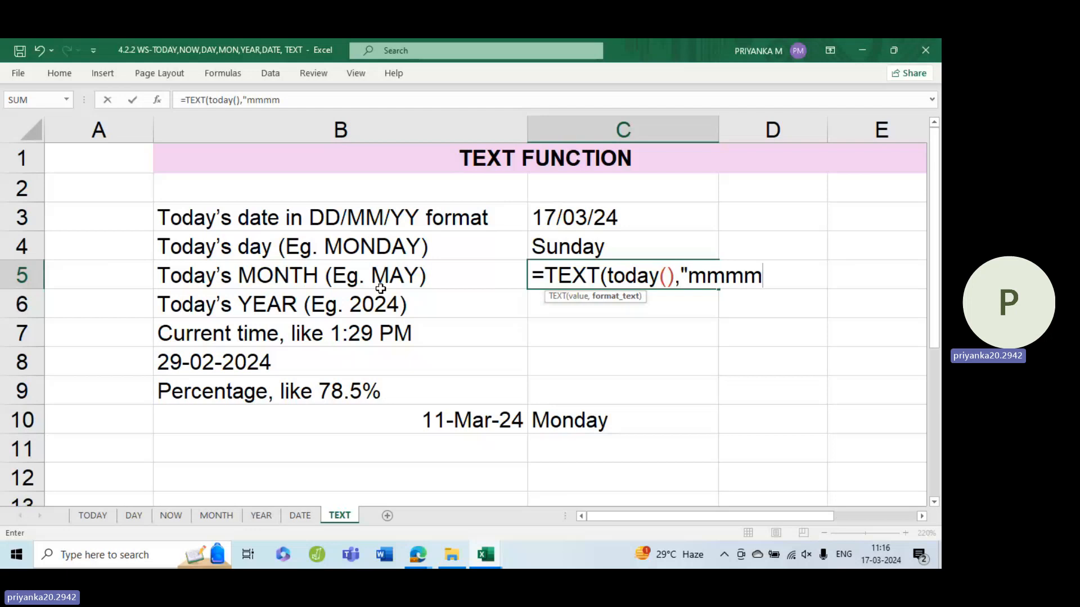
text("))
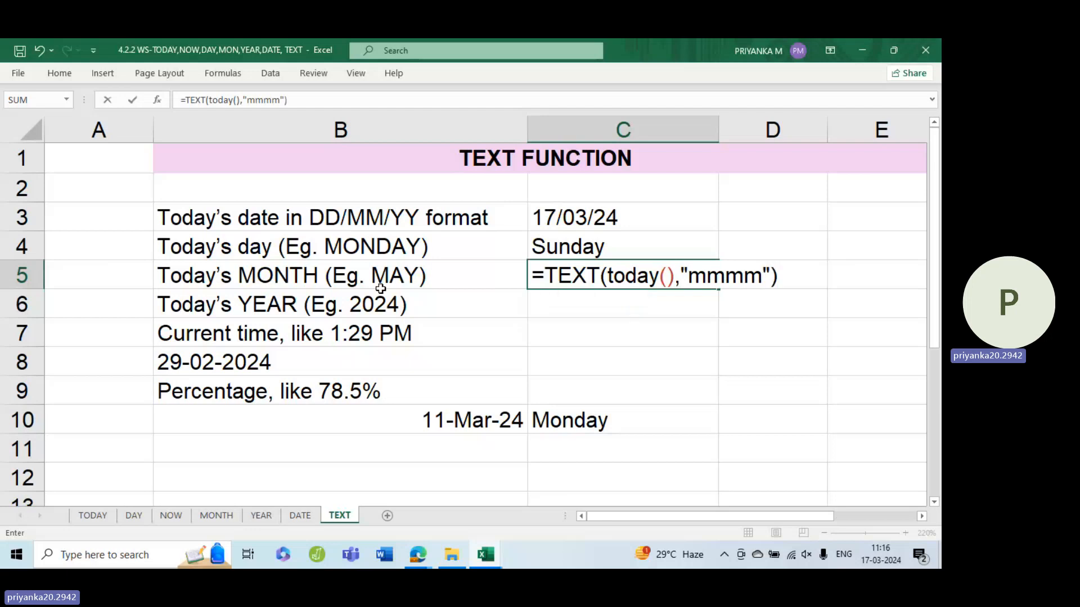
key(Return)
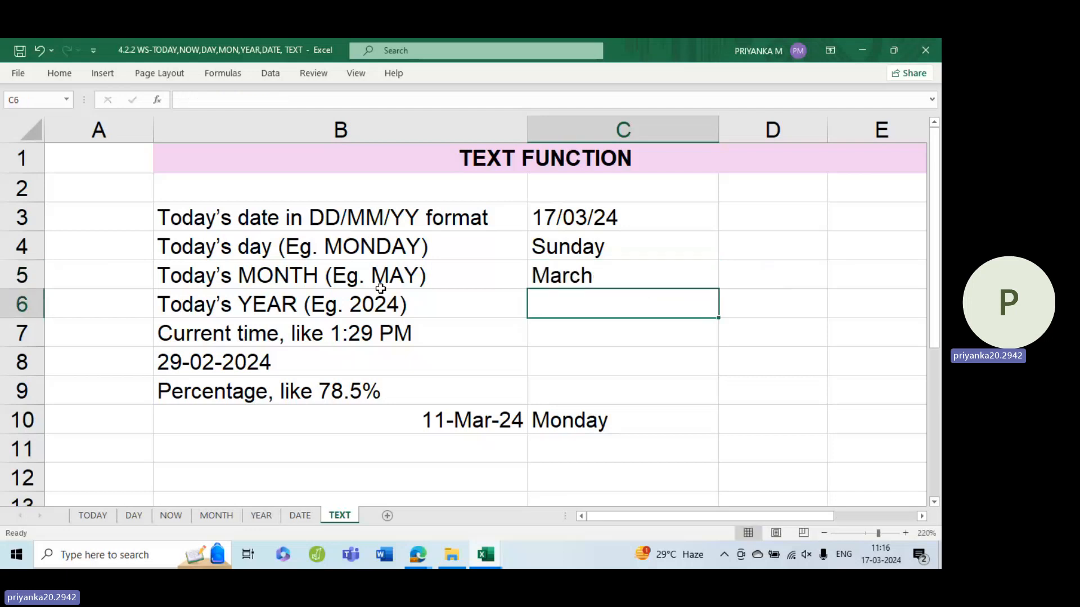
click(570, 279)
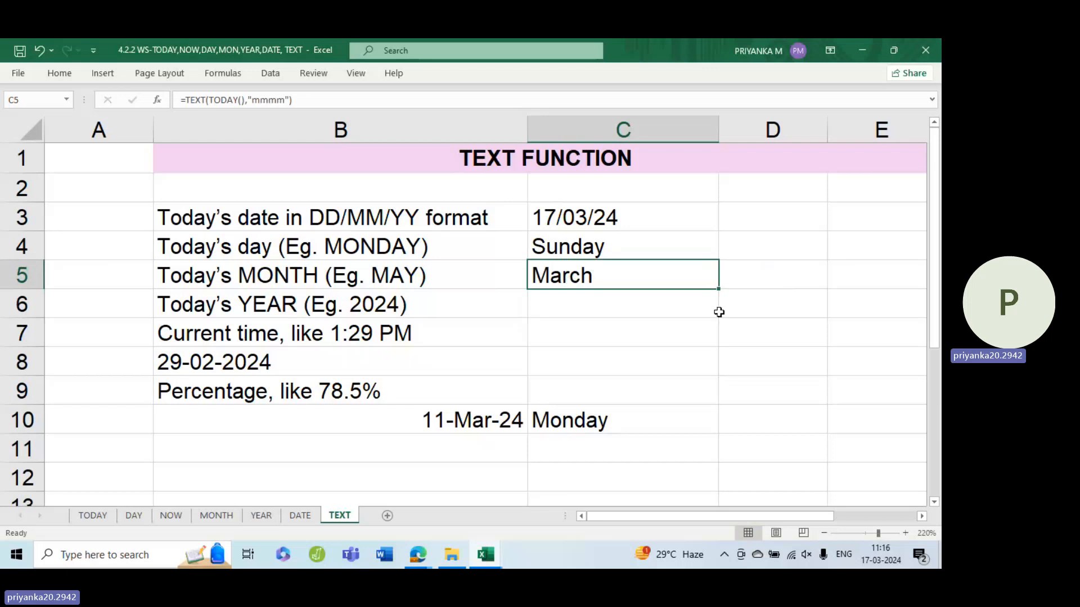
Enter the date 01-April-2024 in cell B11, below the 11-Mar-24 date
click(490, 444)
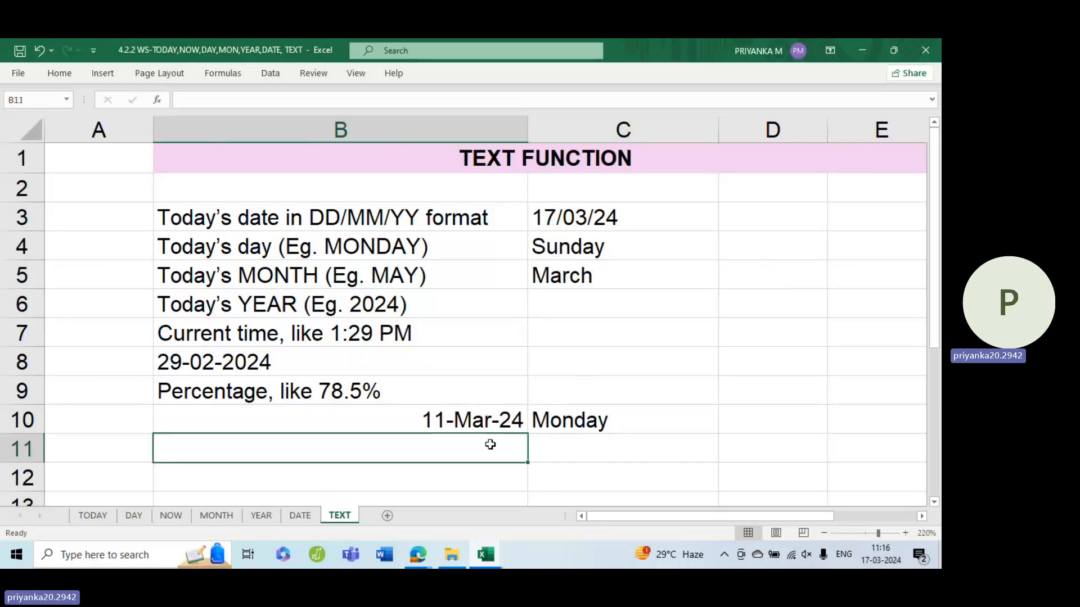
scroll(542, 436, down, 1)
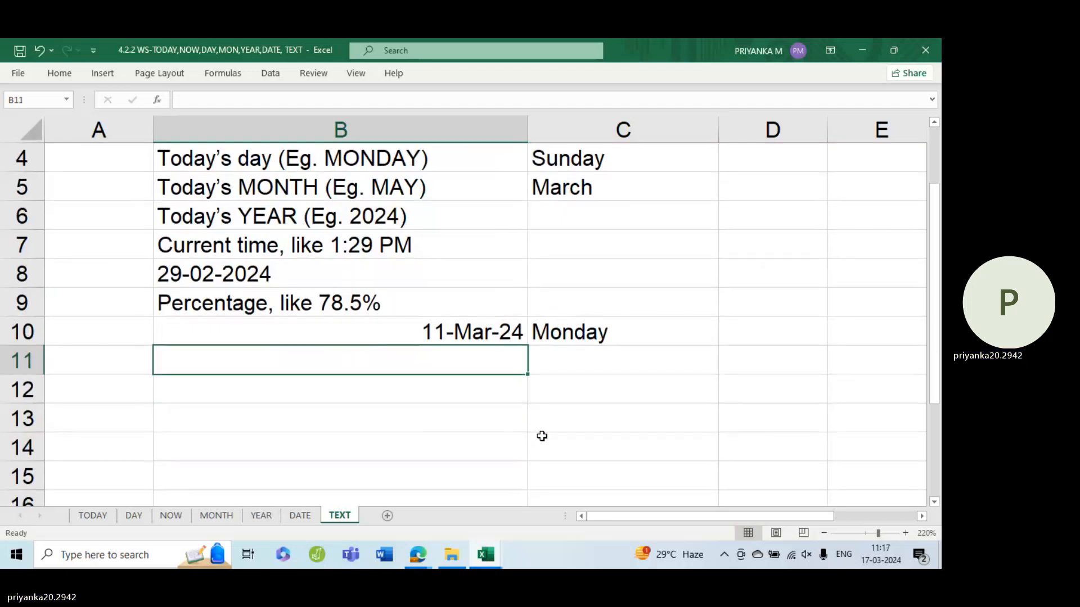
text(01)
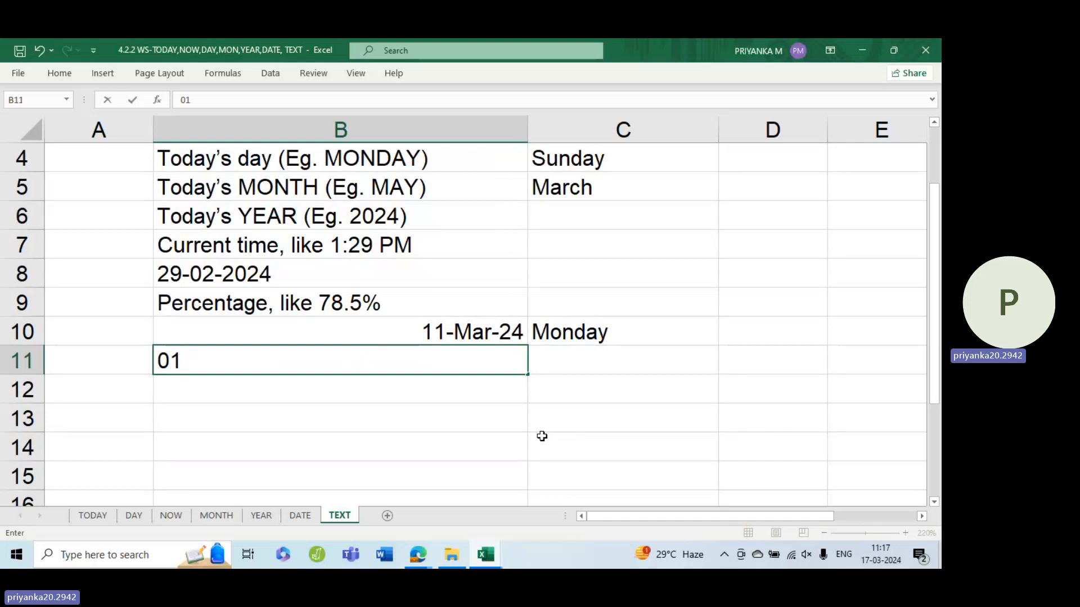
text(-April)
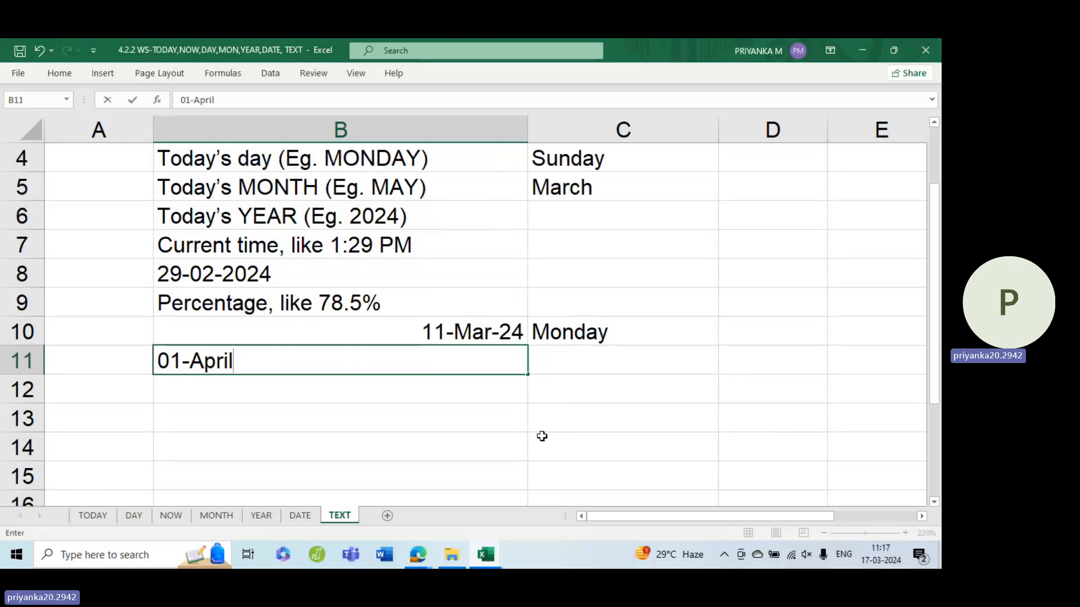
text(-2024)
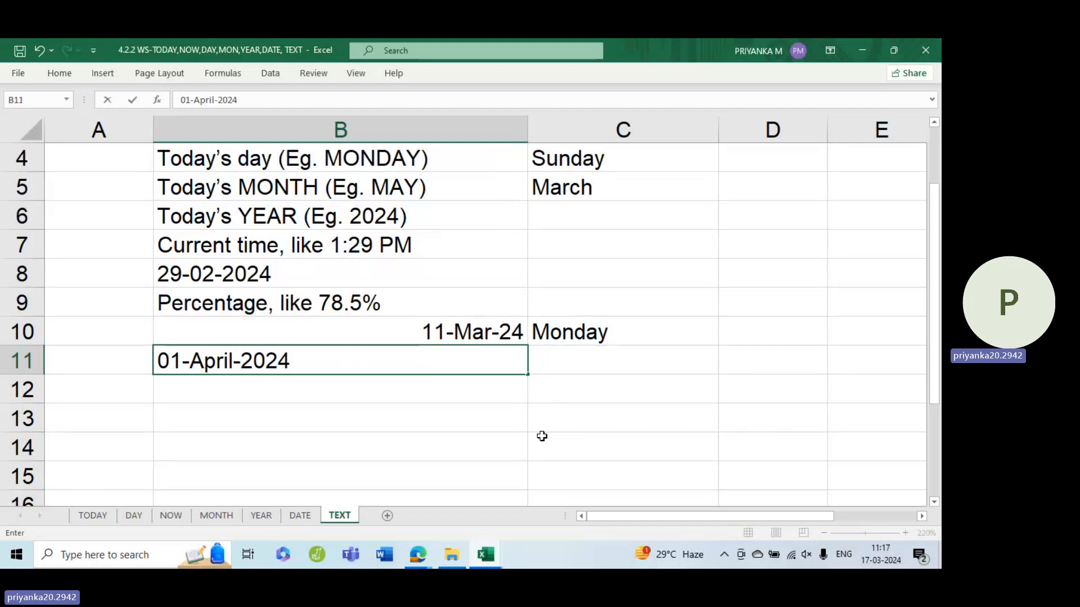
key(Tab)
click(470, 378)
click(465, 360)
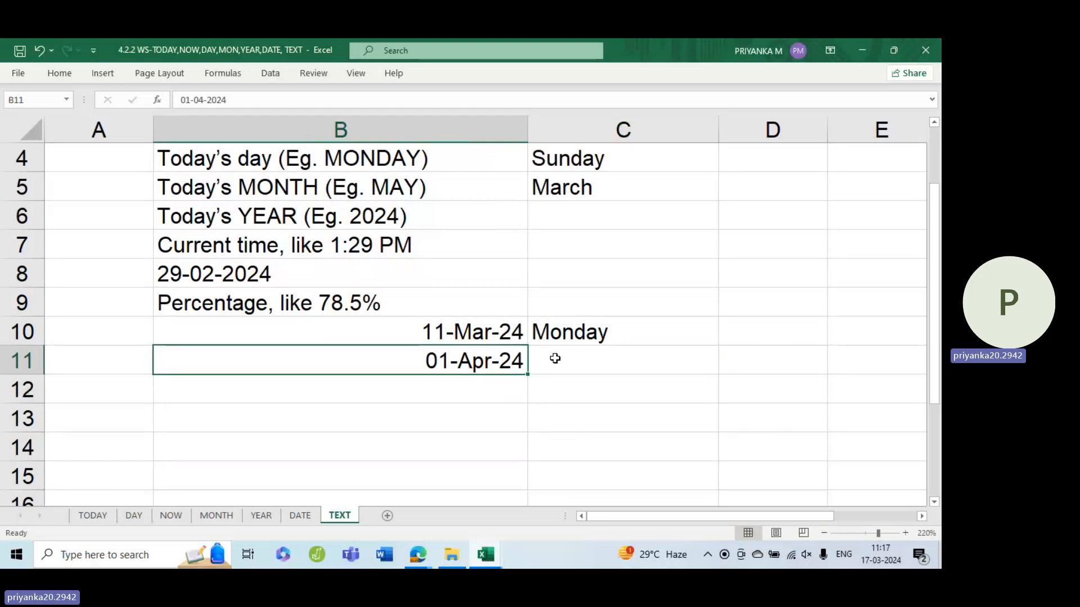
Enter =TEXT(B11,"mmmm") in cell C11 to return the month name of the date in B11
click(556, 359)
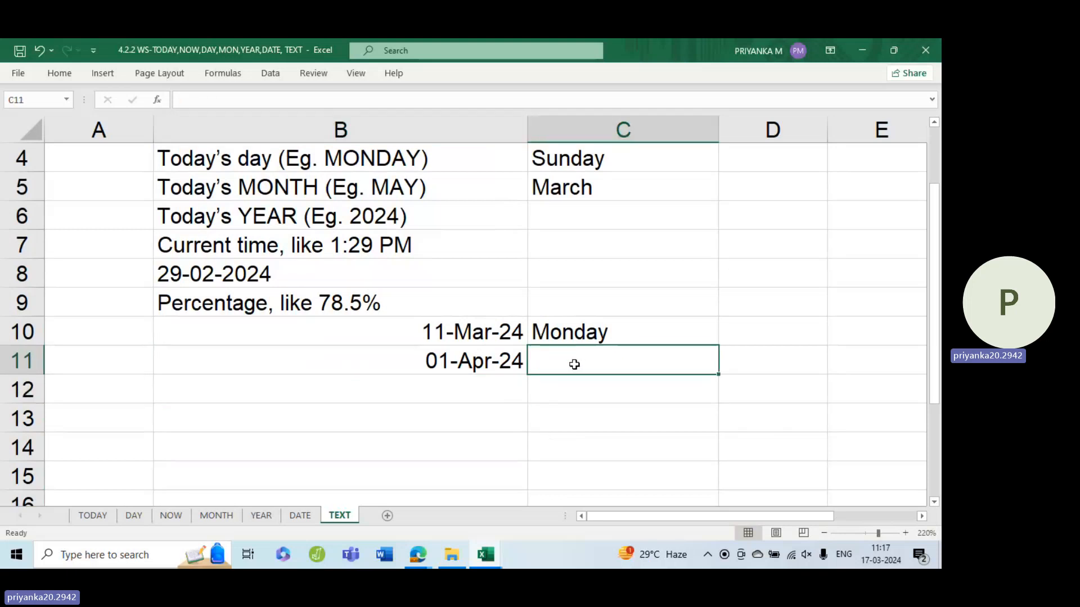
scroll(574, 364, up, 1)
text(=)
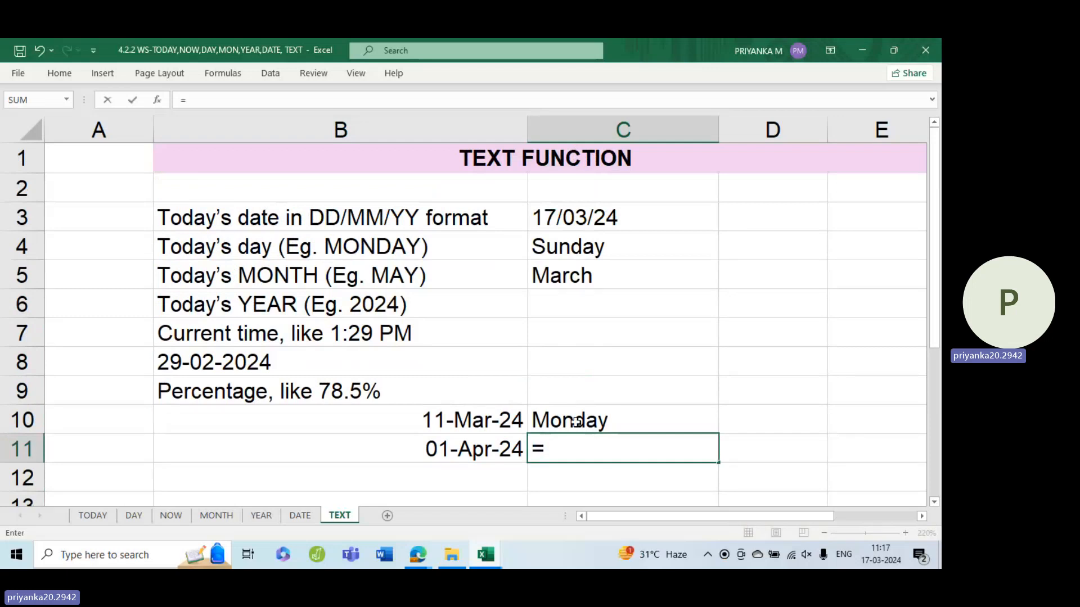
text(text)
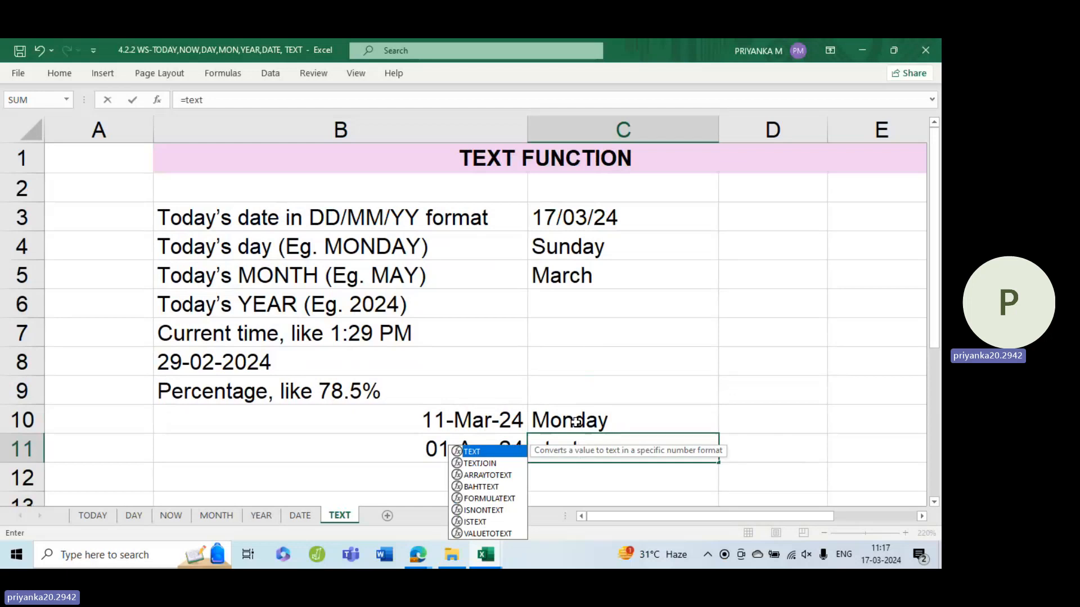
key(Tab)
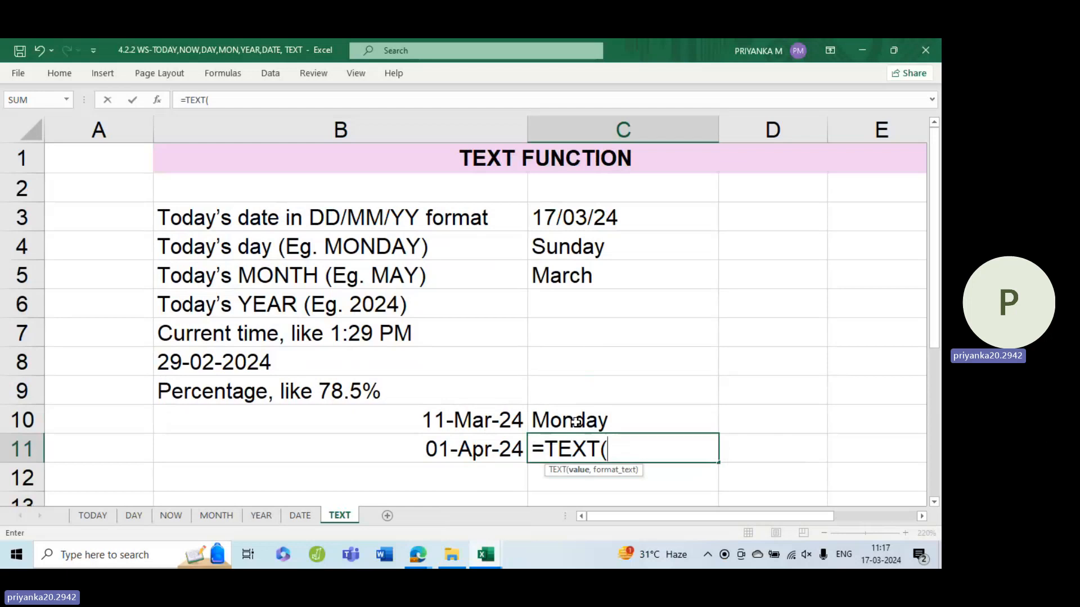
click(480, 453)
text(,)
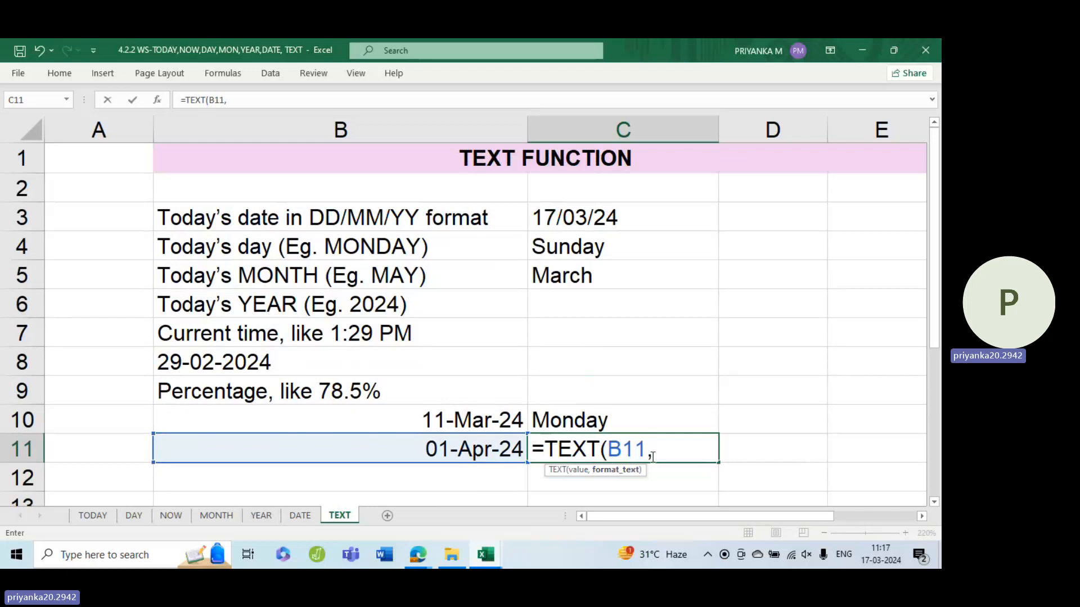
text( "mmmm)
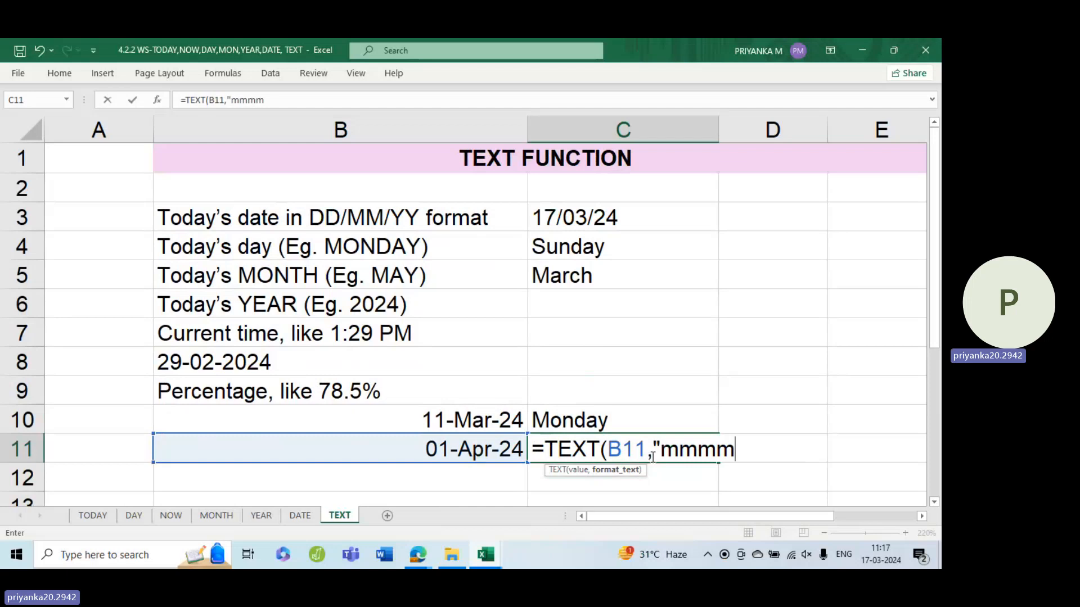
text("))
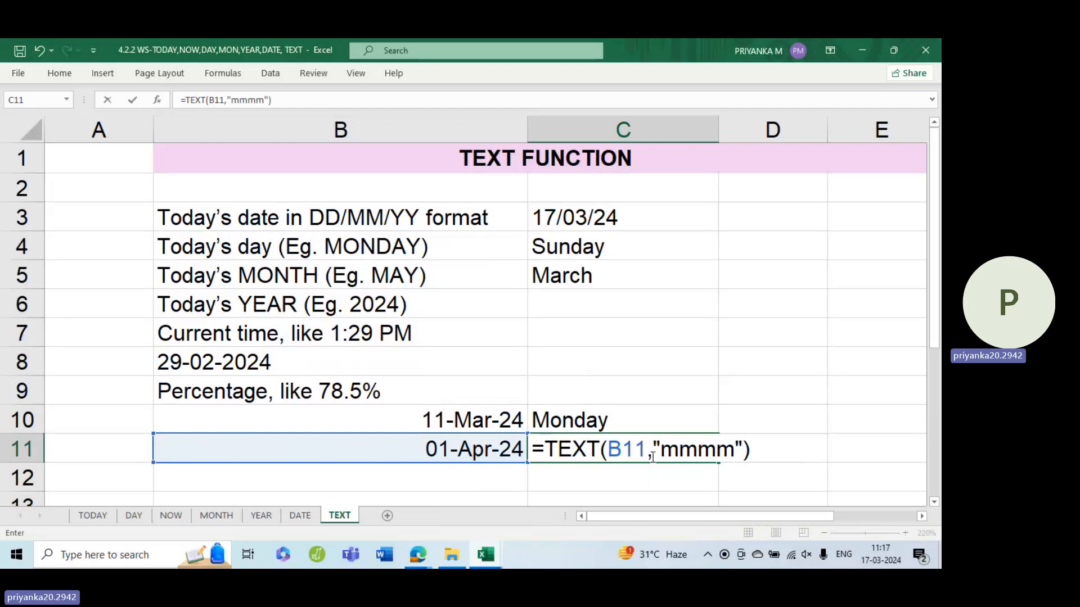
key(Return)
click(597, 424)
click(578, 456)
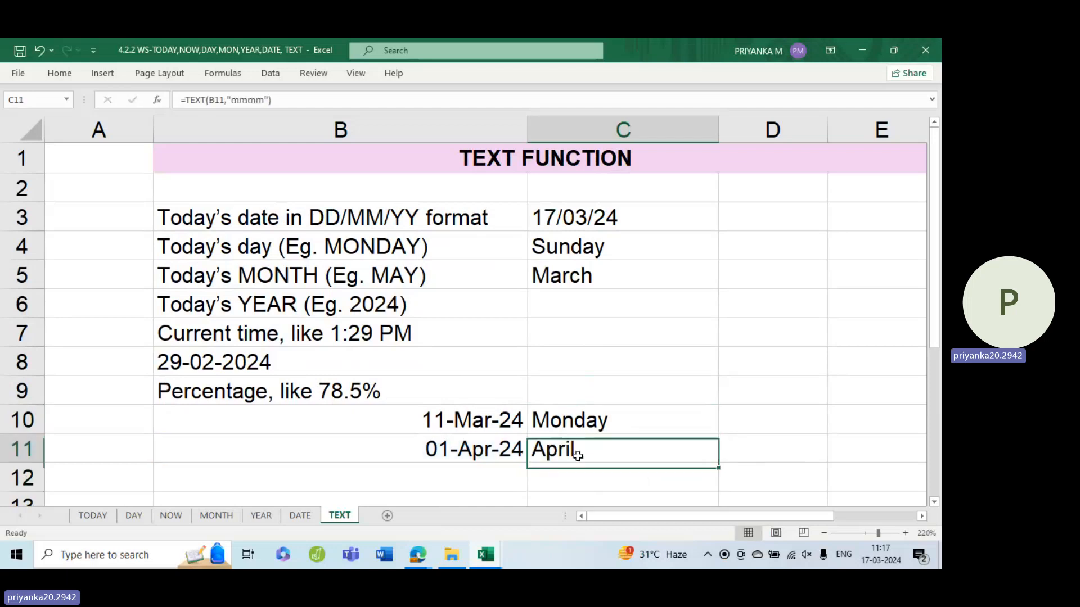
click(590, 271)
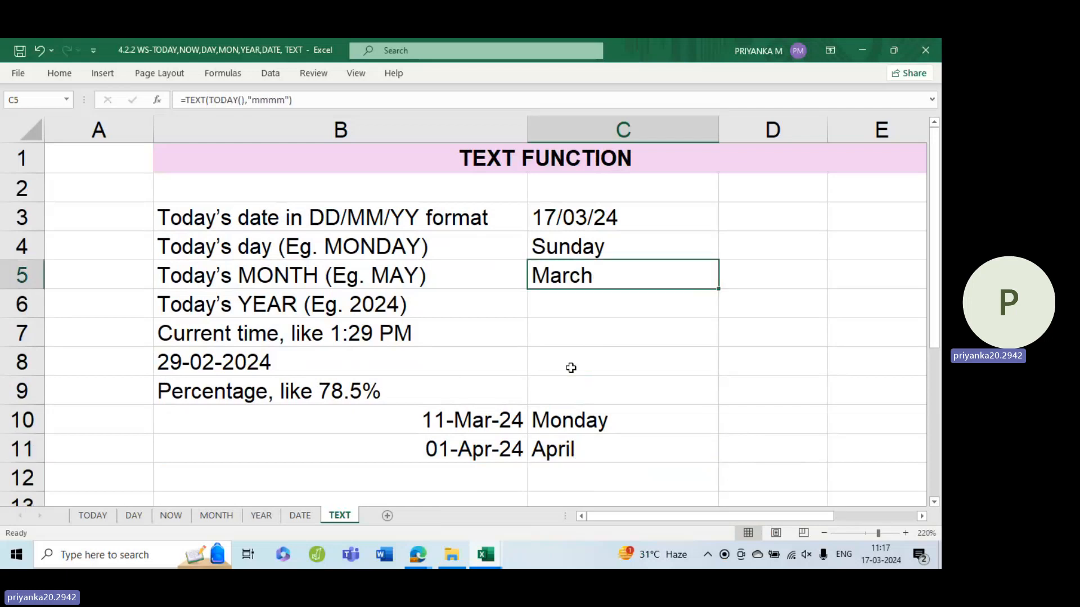
click(537, 442)
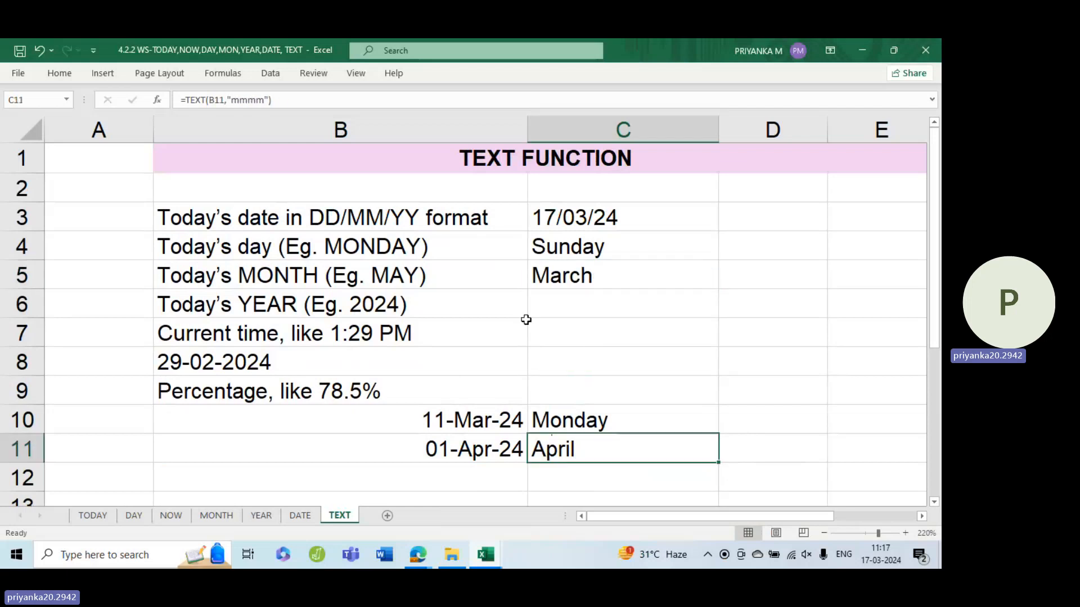
Enter =TEXT(TODAY(),"yyyy") in cell C6 to return today's four-digit year
click(532, 298)
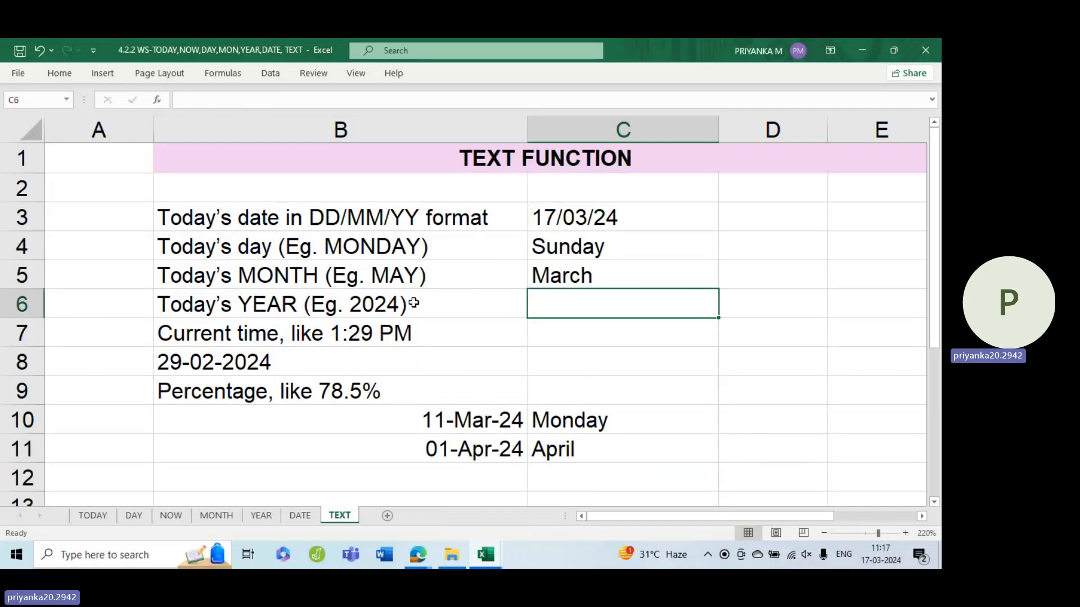
text(=)
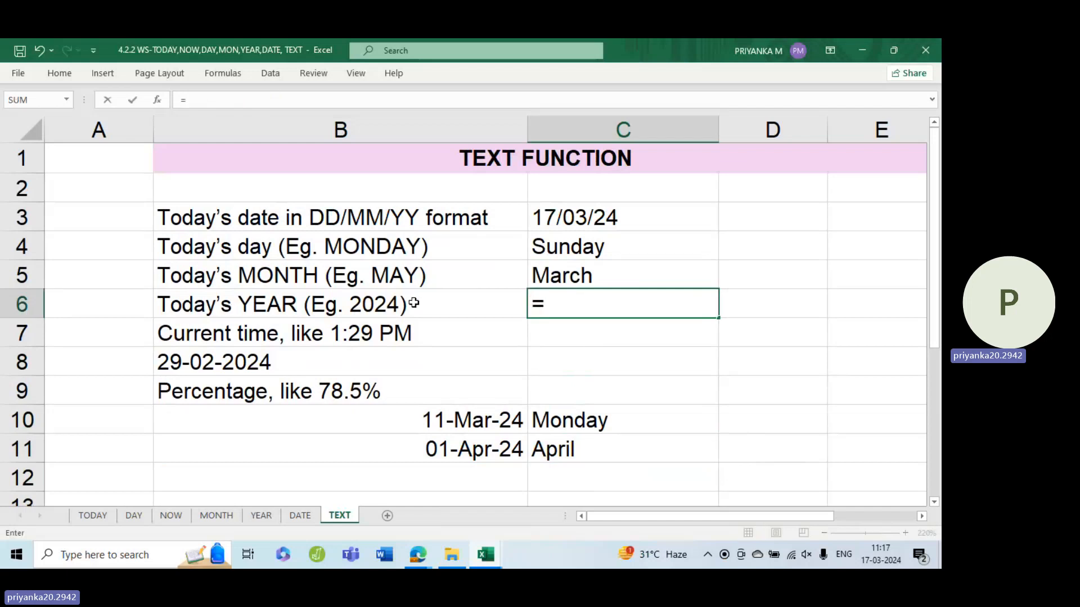
text(text)
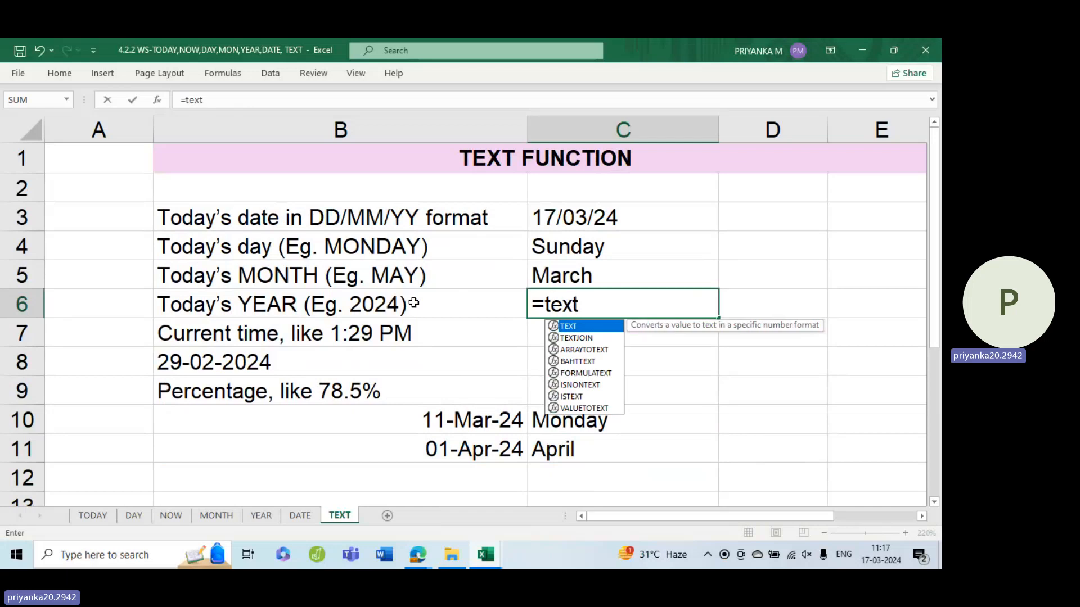
key(Tab)
text(")
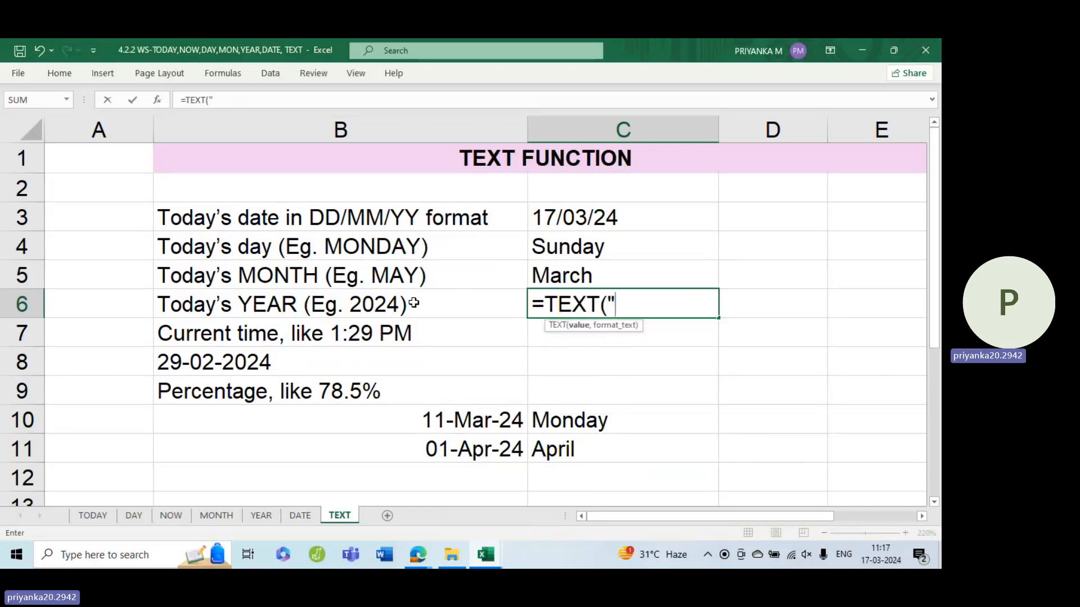
key(BackSpace)
text(tod)
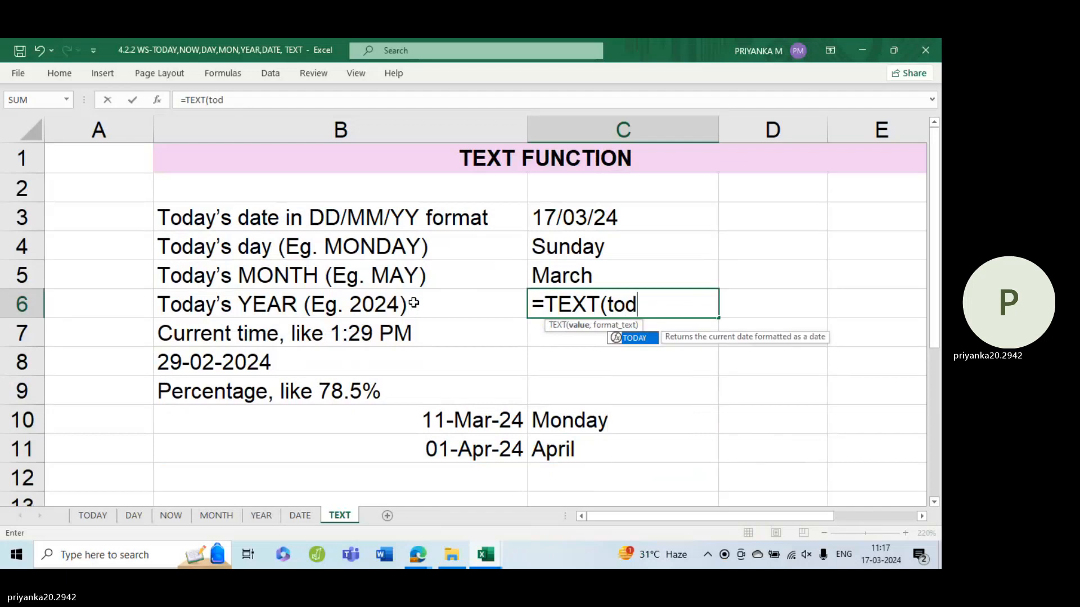
text(ay())
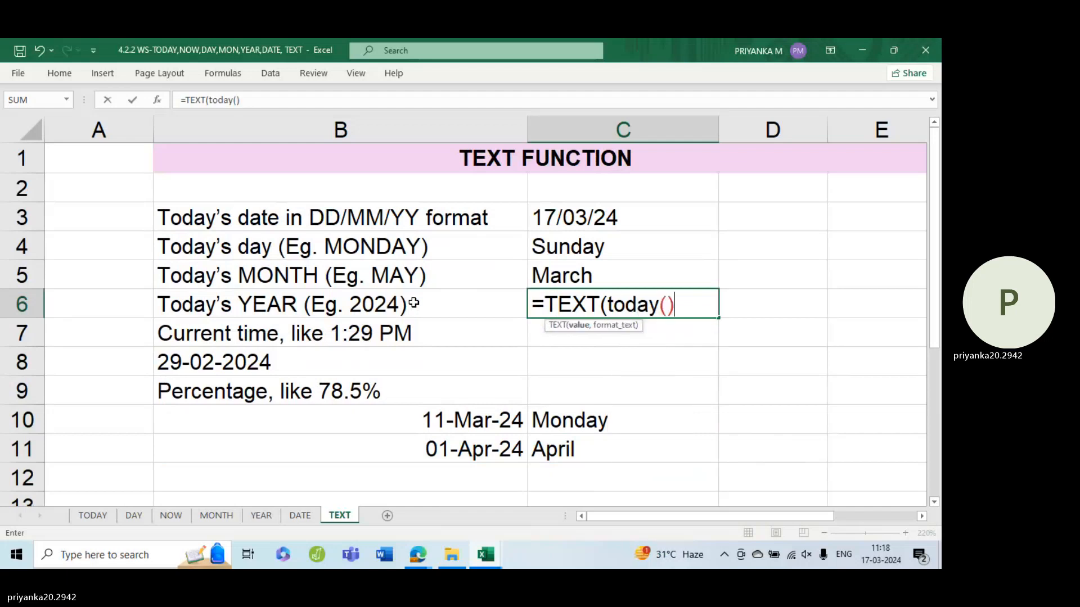
text(,)
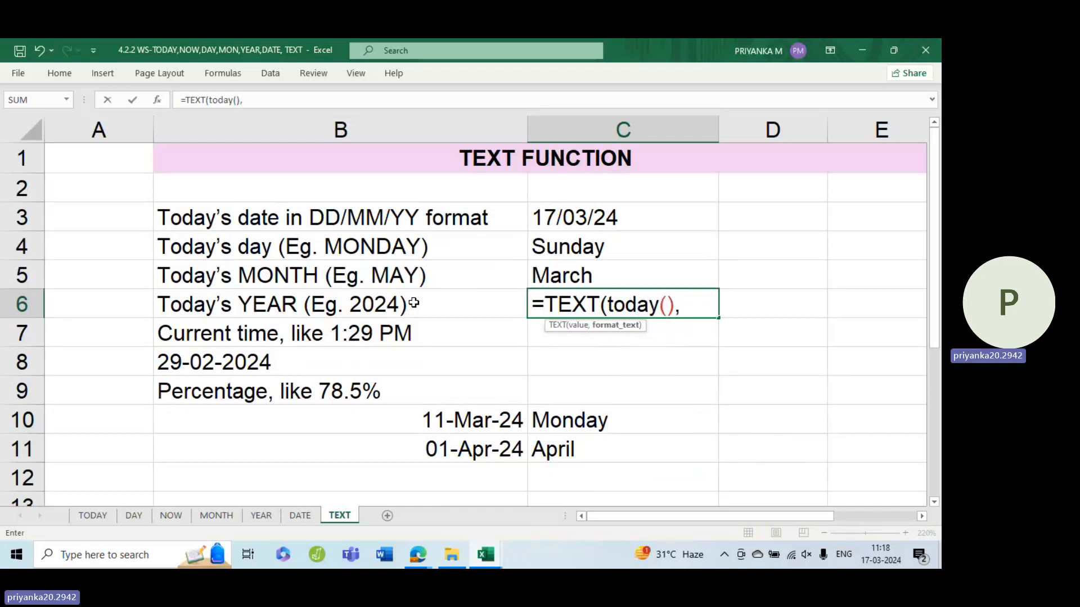
text("yyyy)
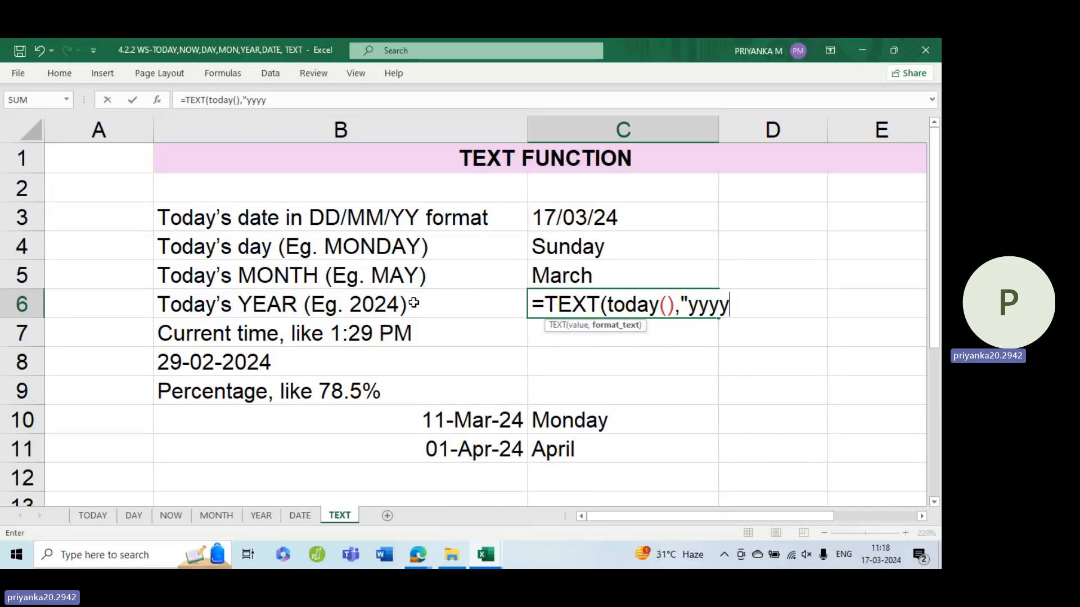
text("))
key(Return)
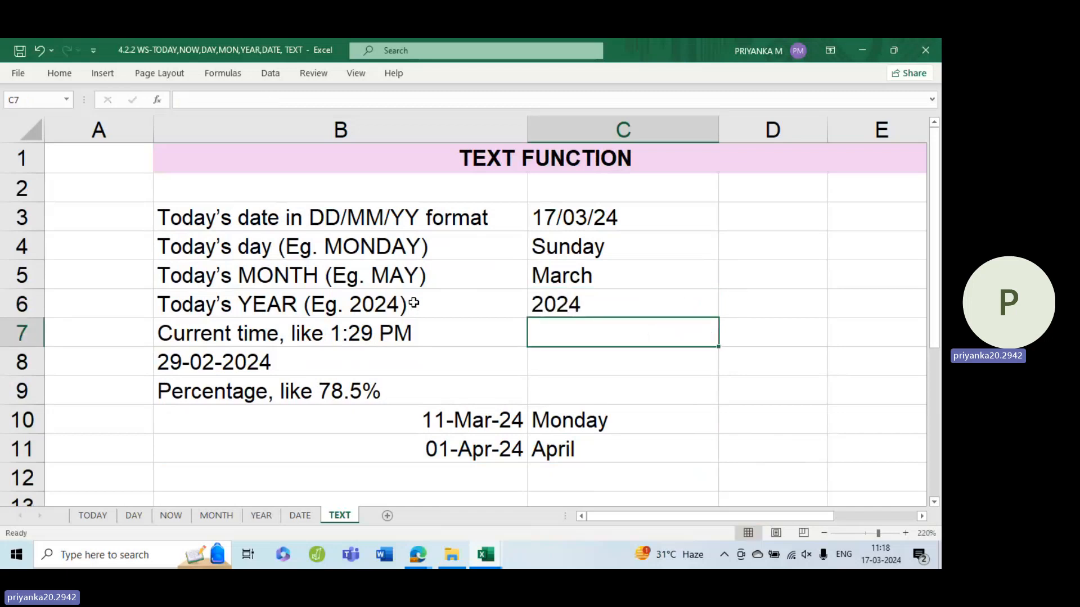
scroll(478, 337, down, 3)
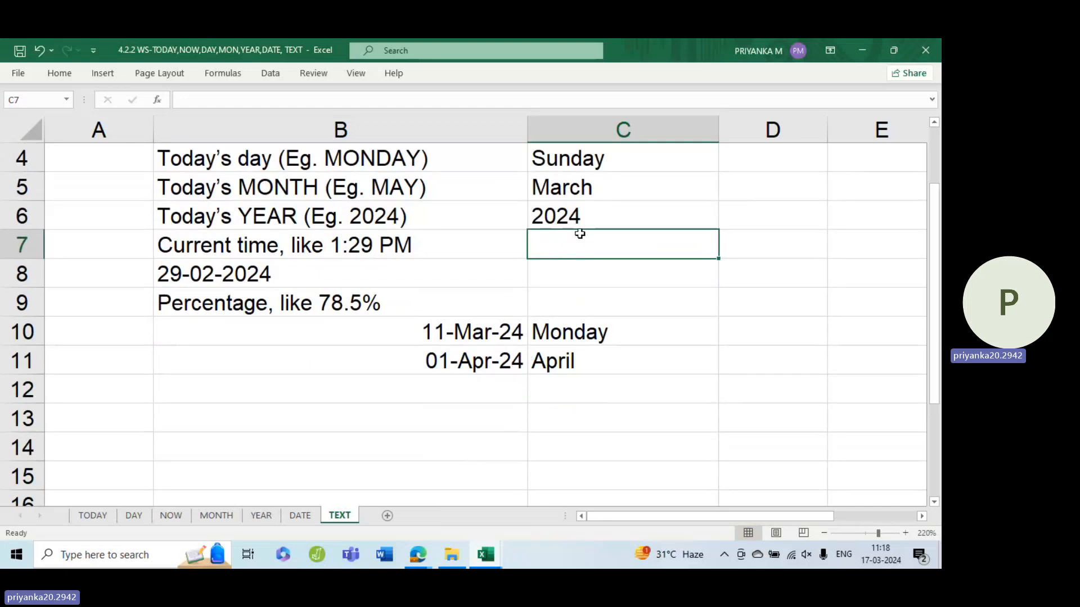
click(376, 218)
click(628, 215)
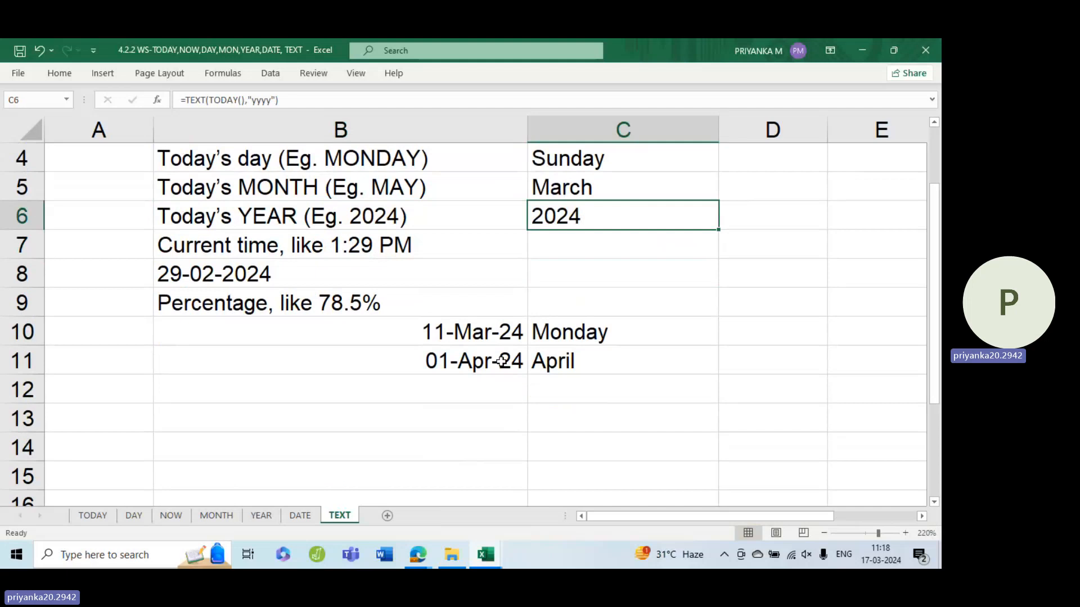
Enter the date 15-May-2015 in cell B12, below the 01-Apr-24 date
click(459, 386)
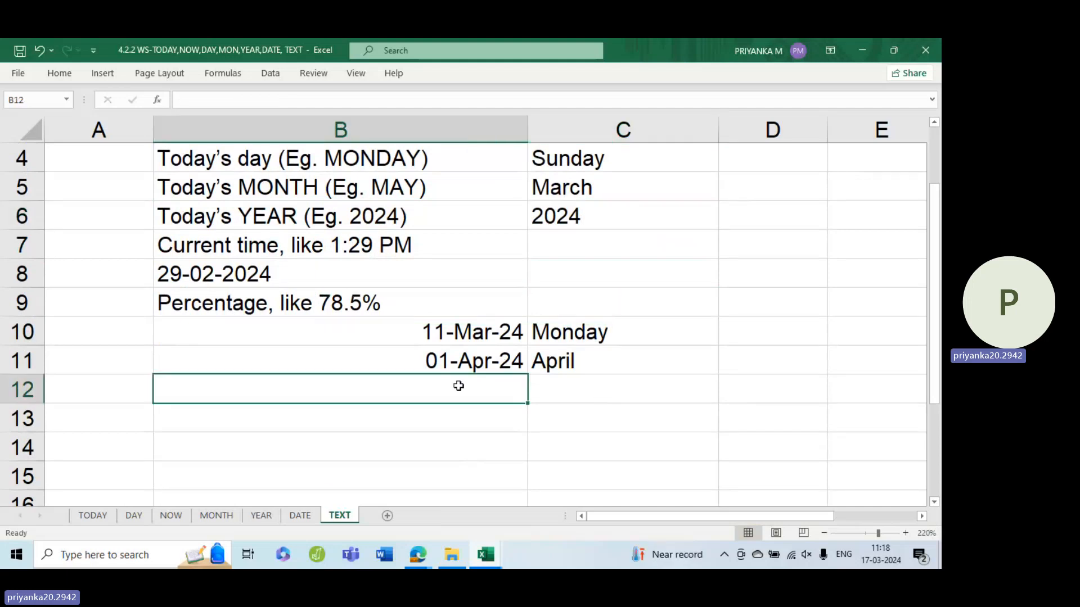
text(15-)
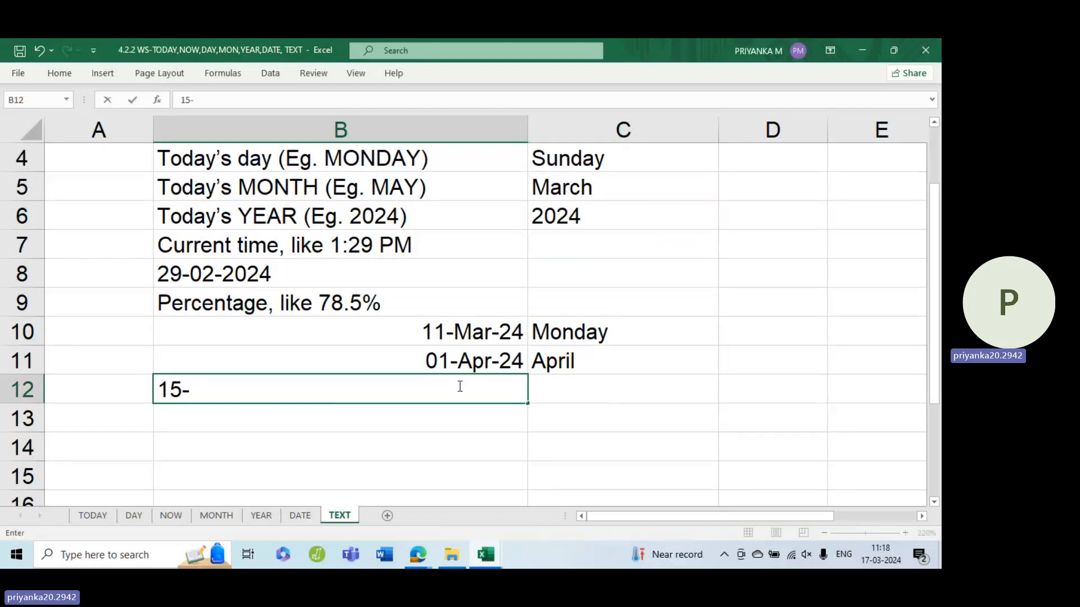
text(March)
key(BackSpace)
key(BackSpace)
key(BackSpace)
text(y-2)
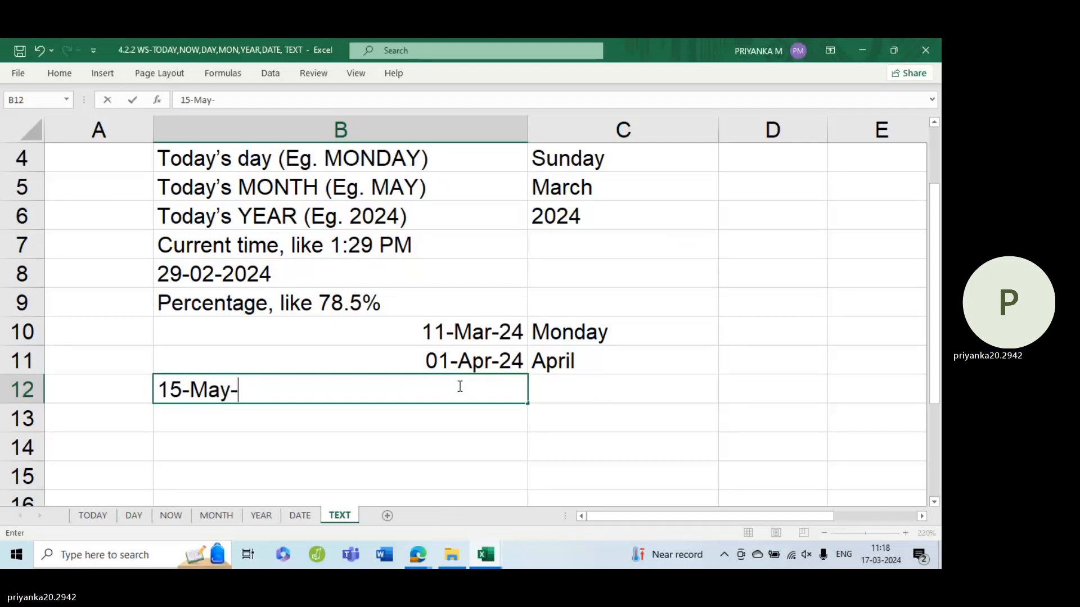
text(025)
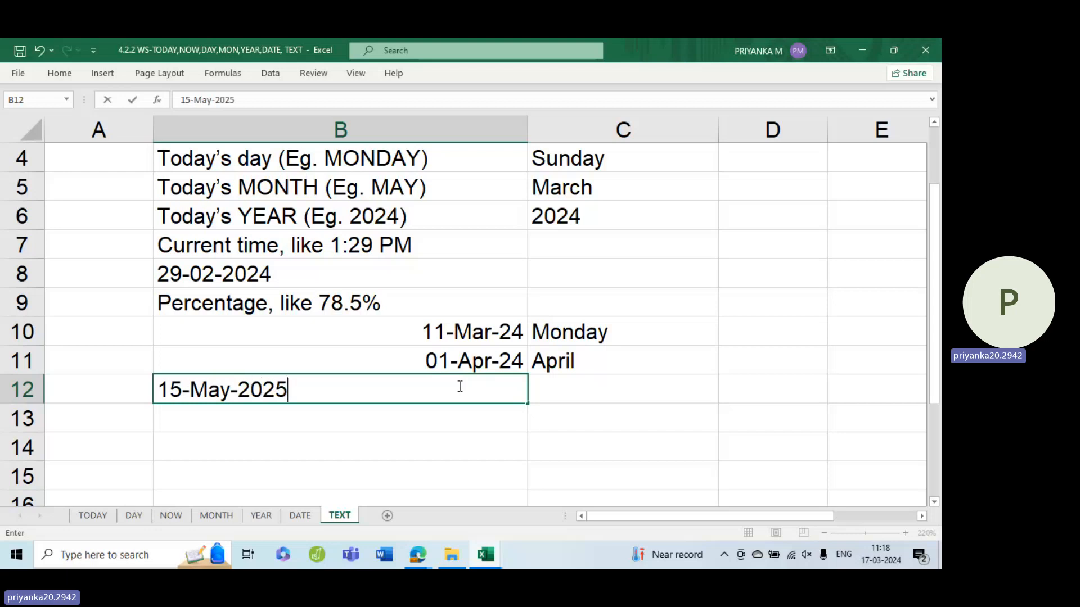
key(BackSpace)
key(BackSpace)
text(15)
key(Tab)
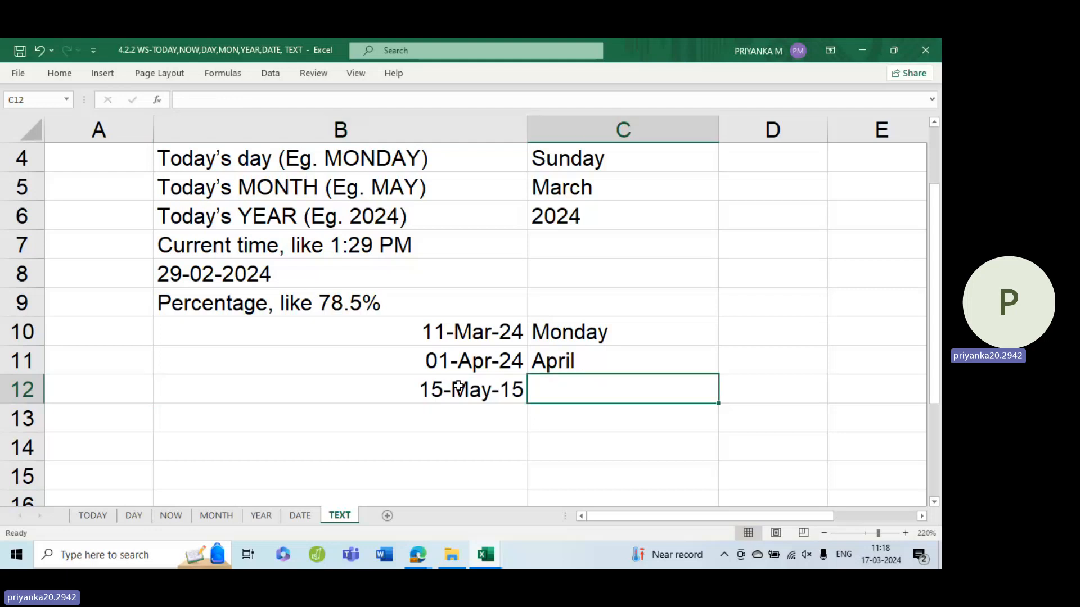
Enter =TEXT(B12,"yyyy") in cell C12 to return the four-digit year of the date in B12
double_click(555, 389)
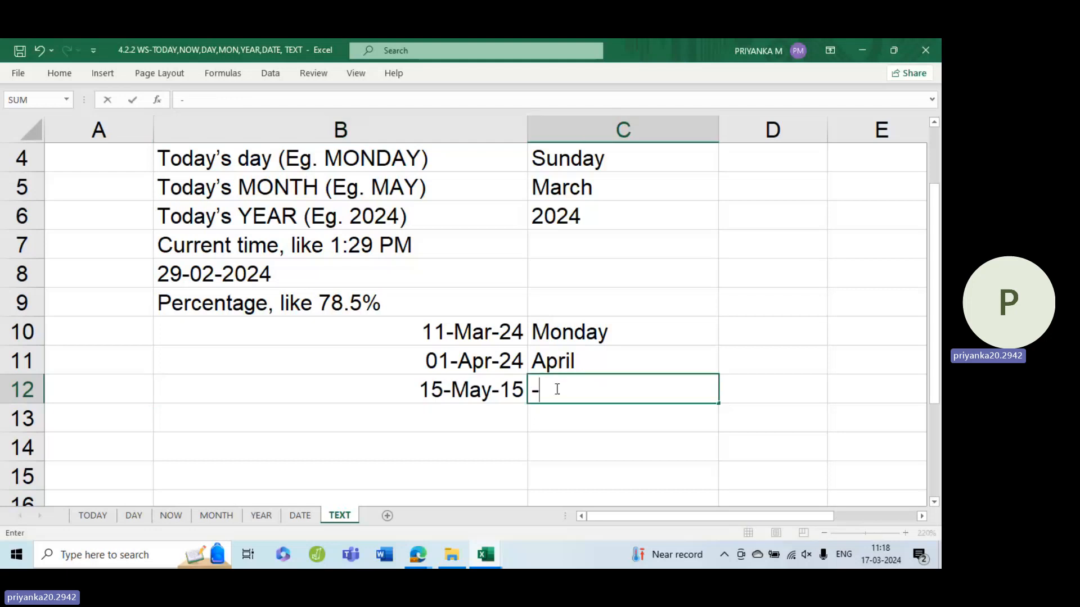
text(=text)
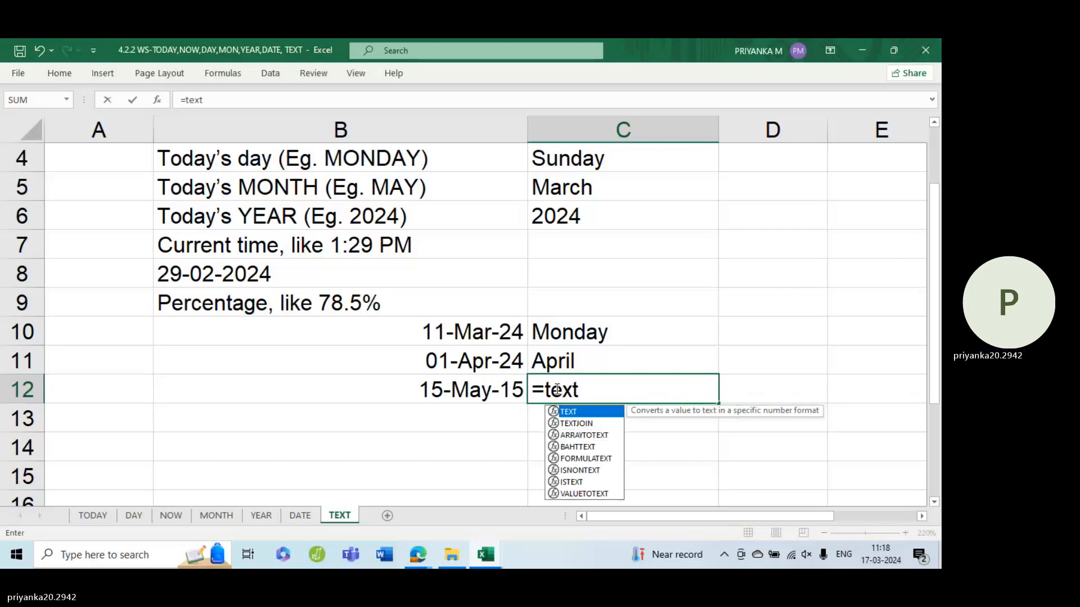
key(Tab)
click(473, 391)
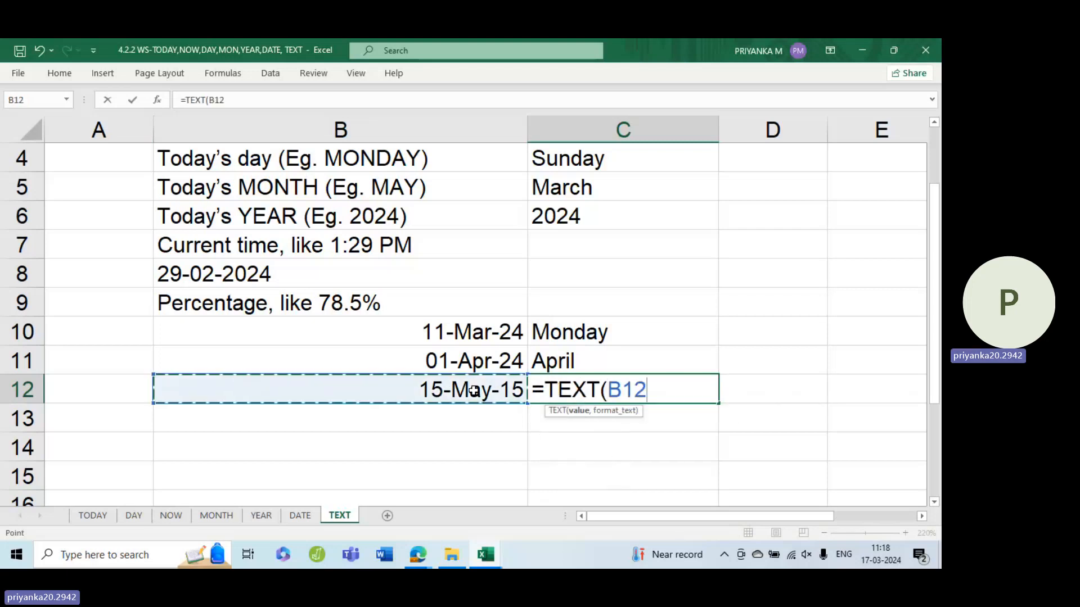
text(,)
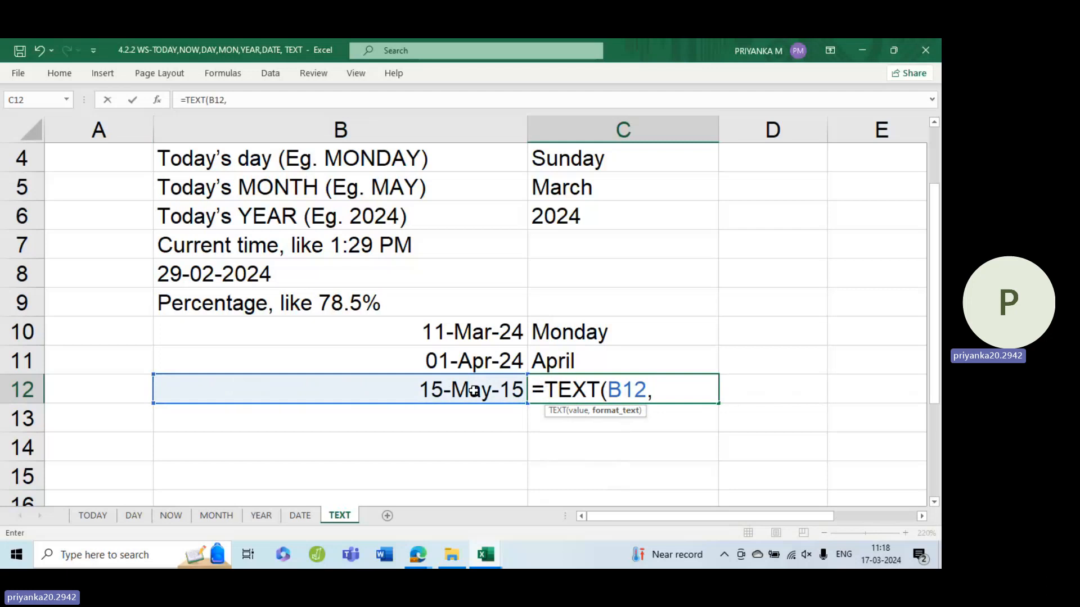
text("yyyy"))
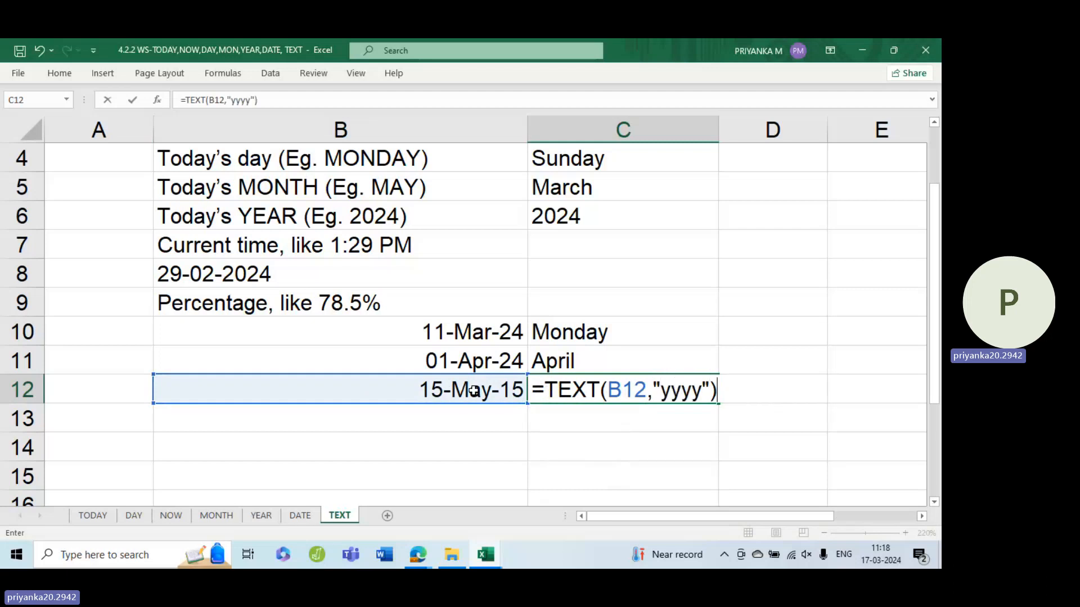
key(Return)
click(602, 367)
click(591, 391)
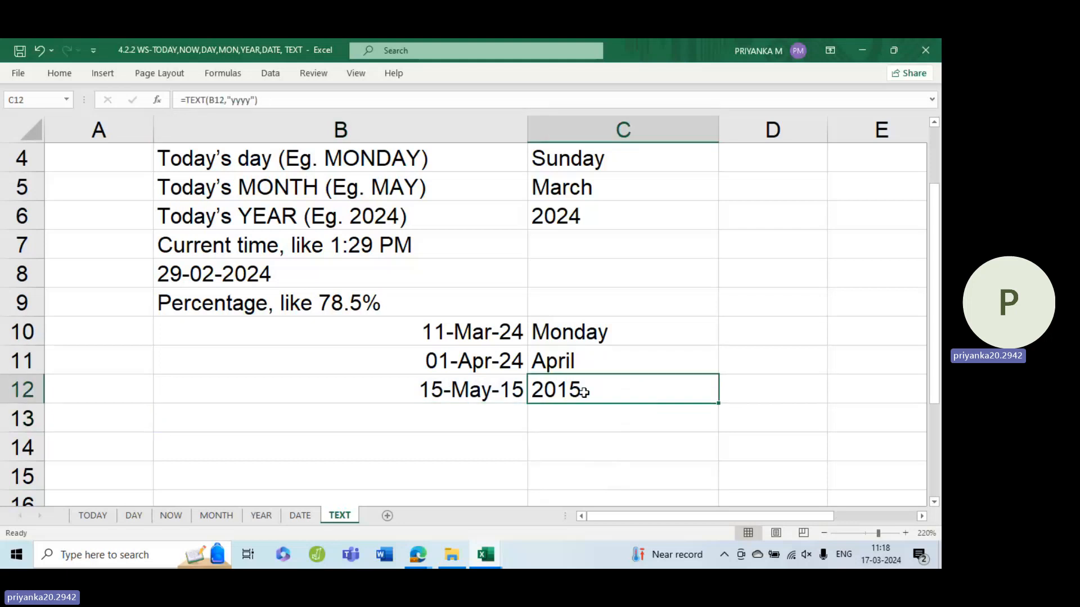
scroll(587, 398, up, 1)
scroll(587, 398, down, 1)
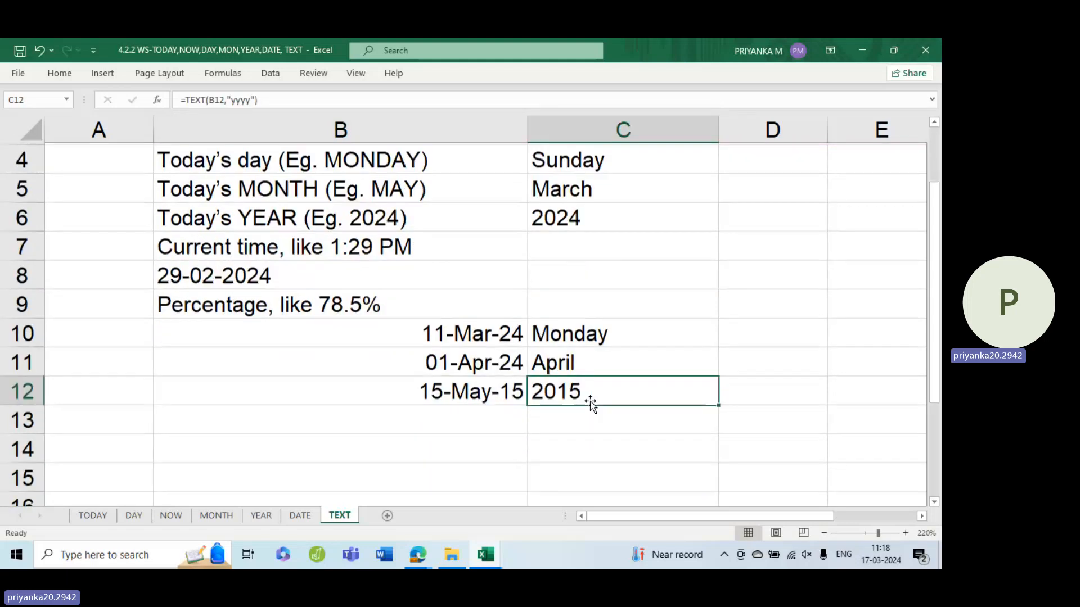
double_click(626, 391)
click(662, 419)
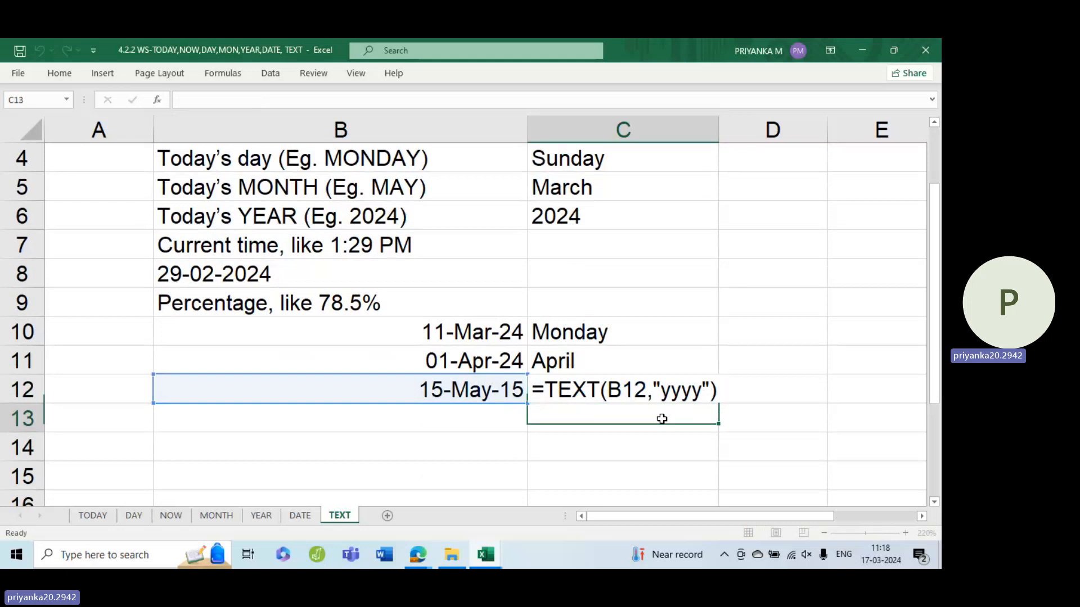
click(707, 400)
Enter =TEXT(B12,"yy") in cell C13 to return the two-digit year of the date in B12
click(641, 413)
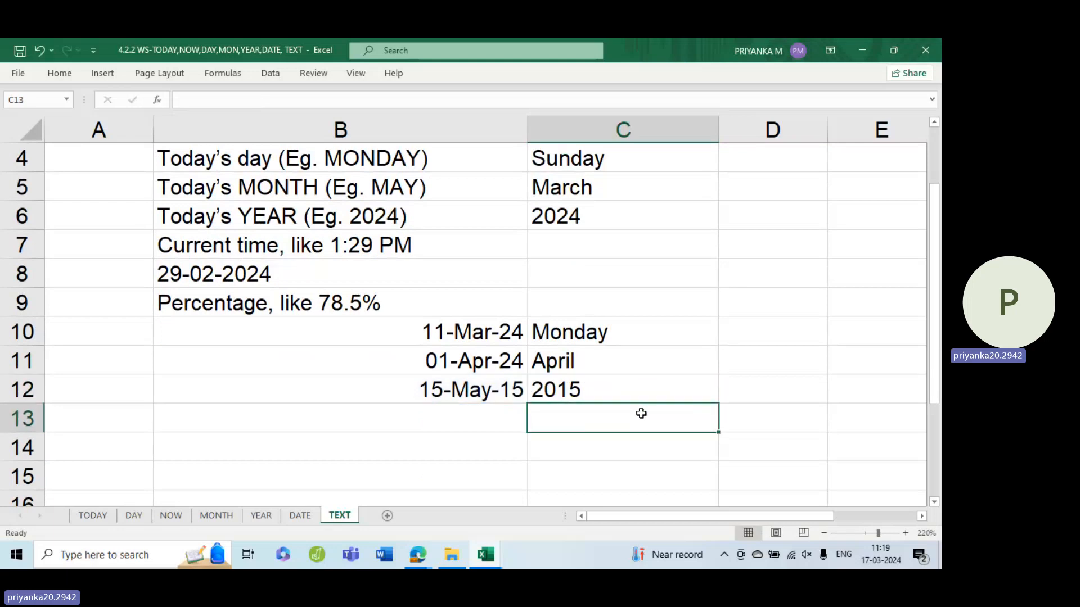
text(=text)
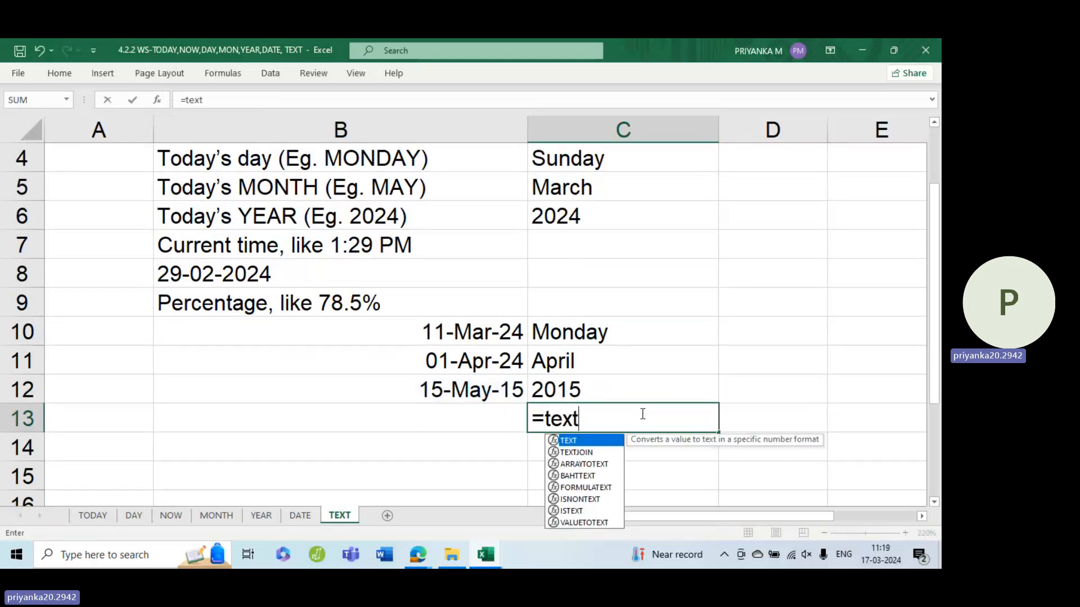
key(Tab)
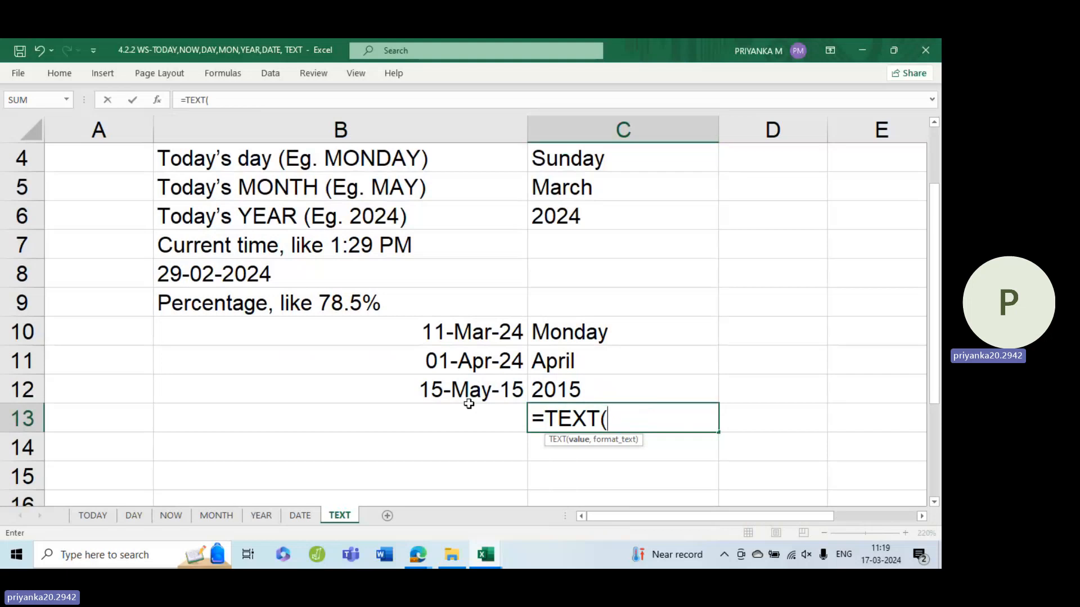
click(475, 387)
text(,)
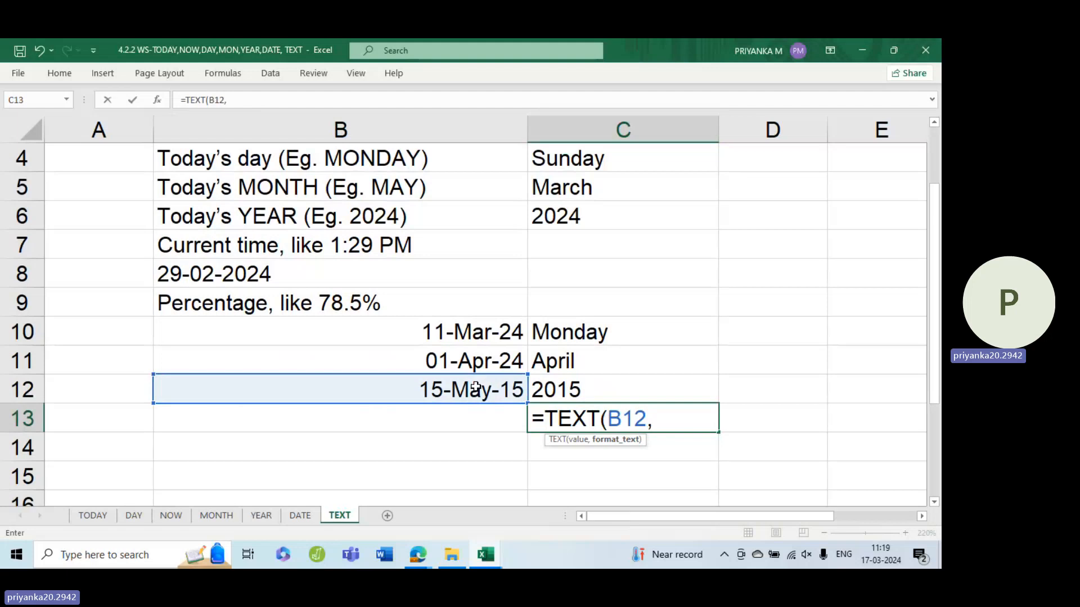
text("yyy)
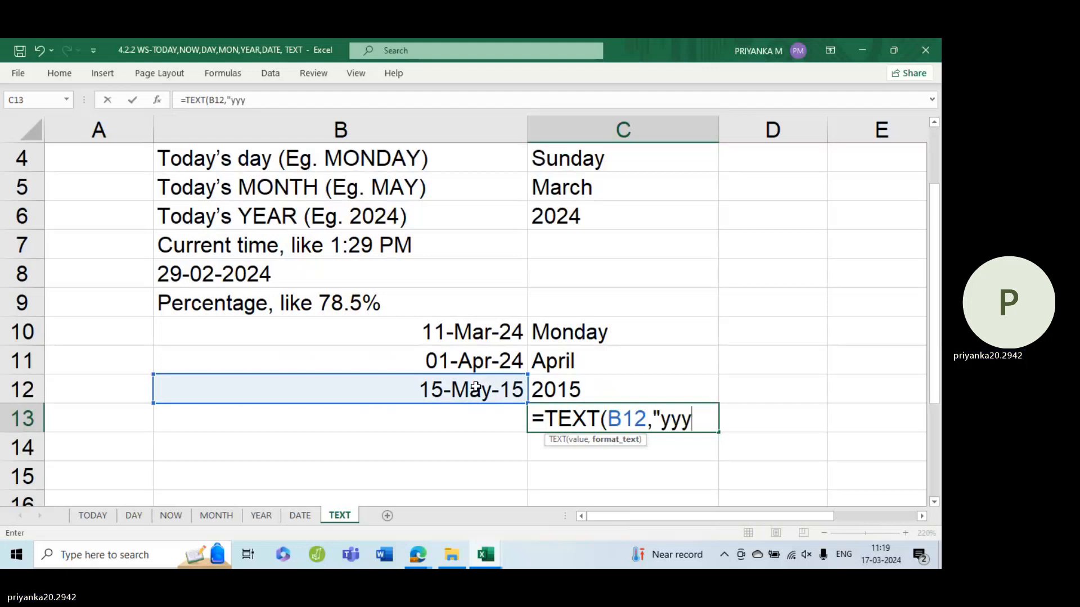
key(BackSpace)
text("))
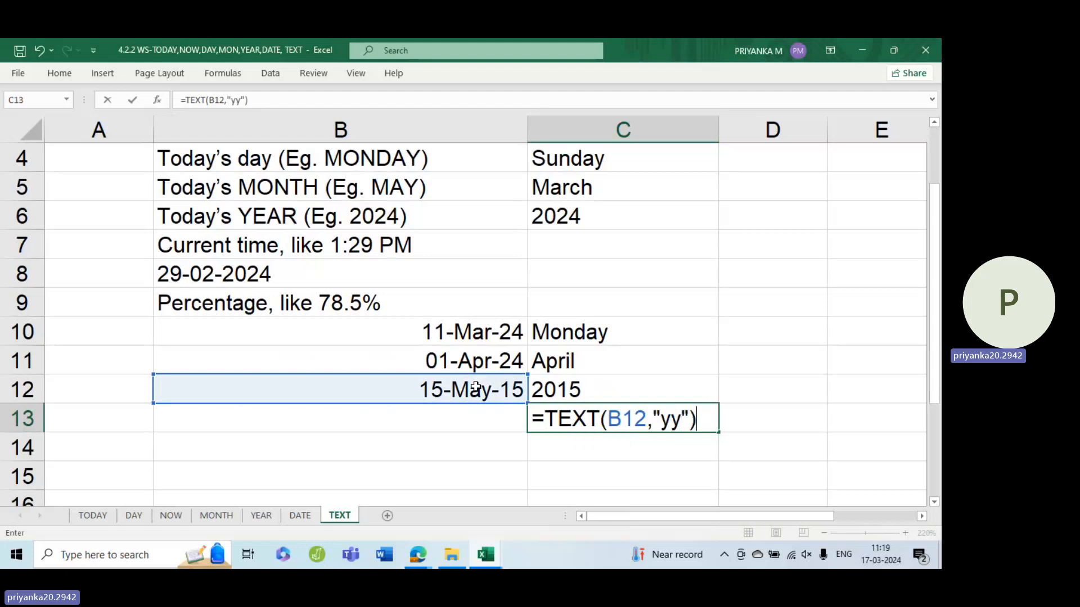
key(Return)
click(587, 411)
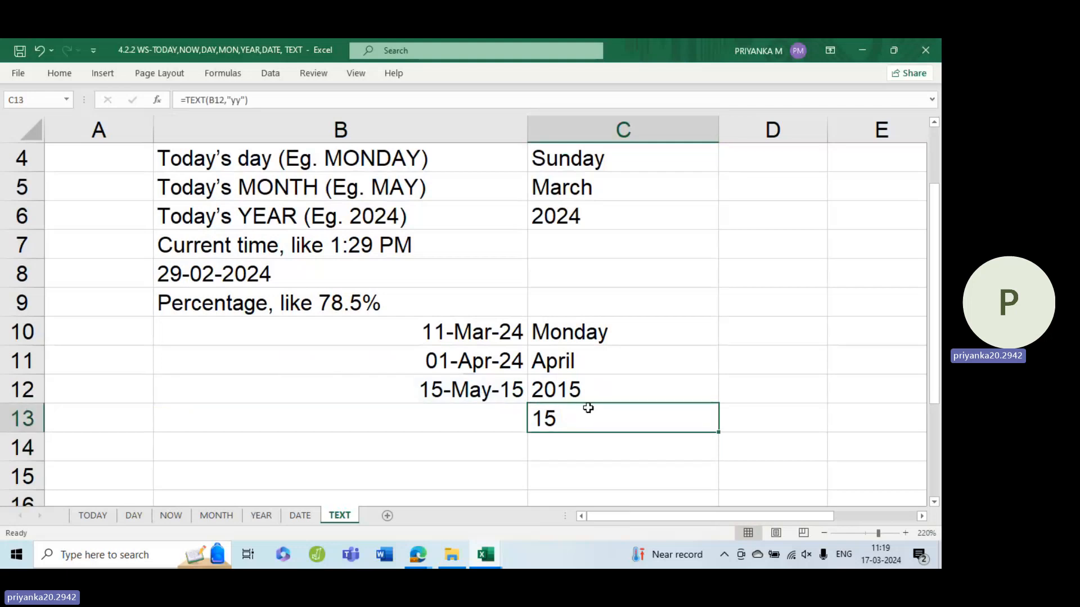
Enter =TEXT(NOW(),"HH:MM AM/PM") in cell C7 to return the current time in hours and minutes with AM/PM
scroll(579, 416, up, 1)
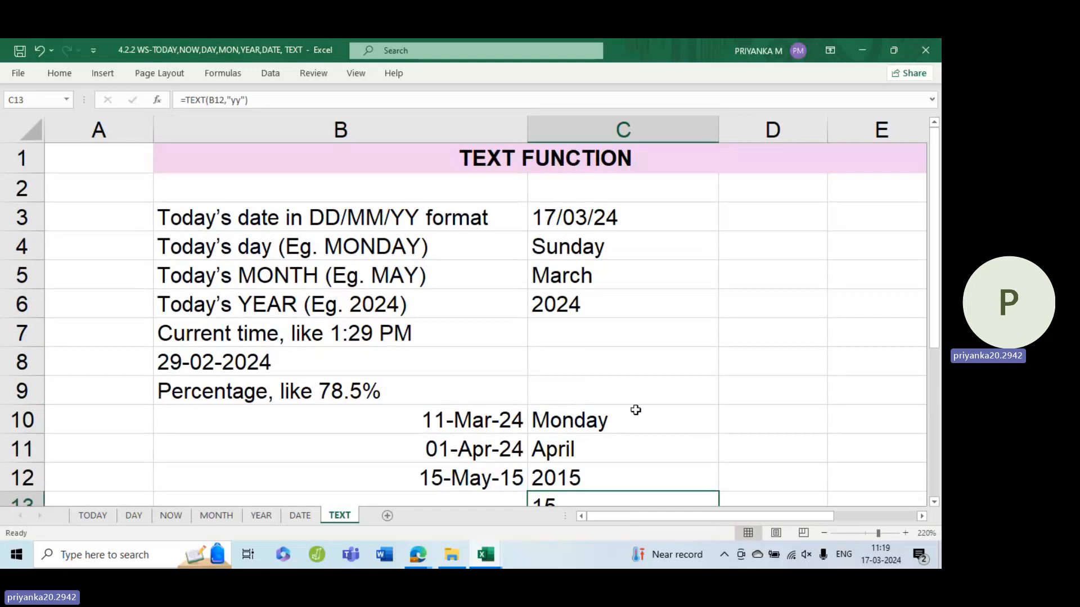
click(564, 338)
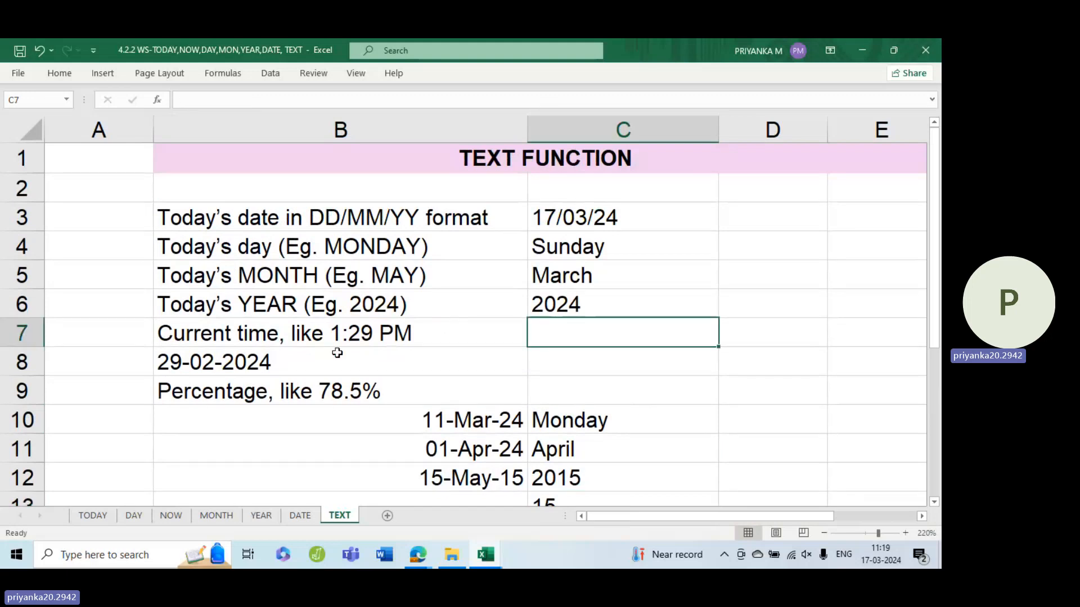
click(317, 333)
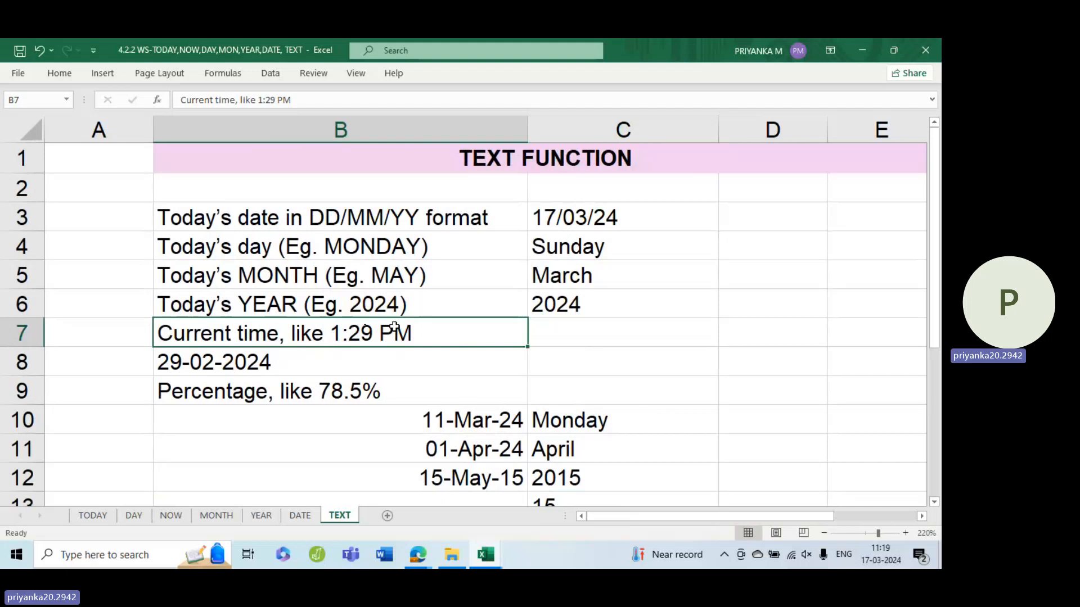
double_click(394, 329)
double_click(396, 331)
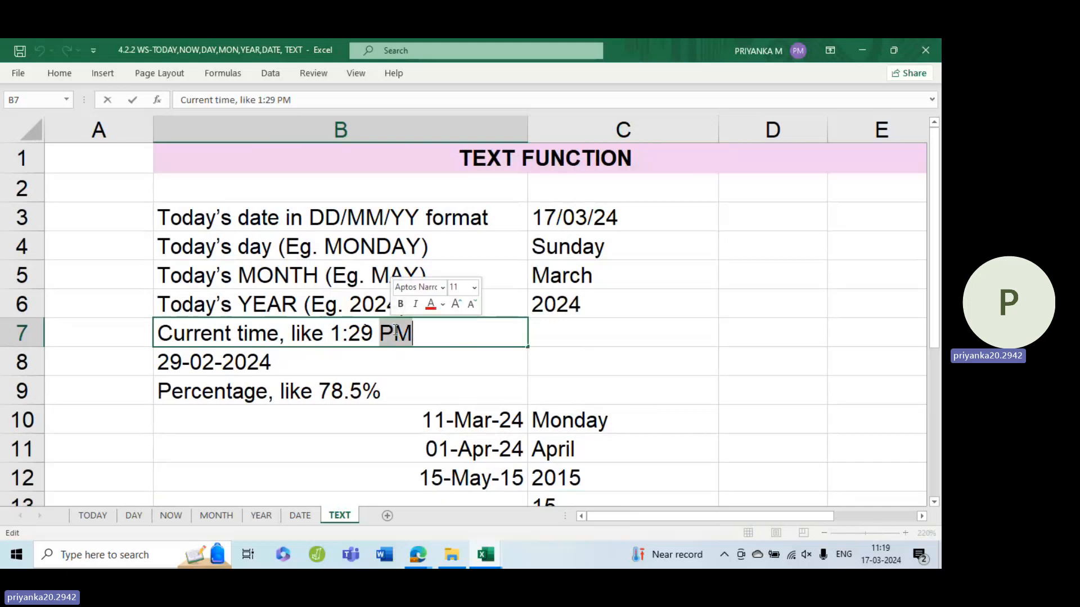
click(554, 347)
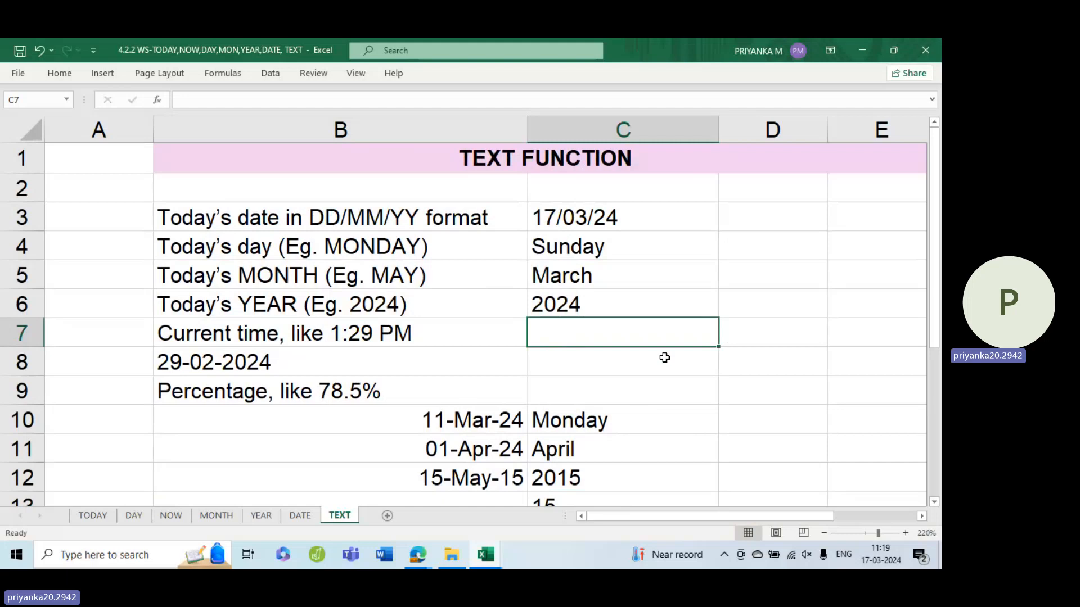
text(=te)
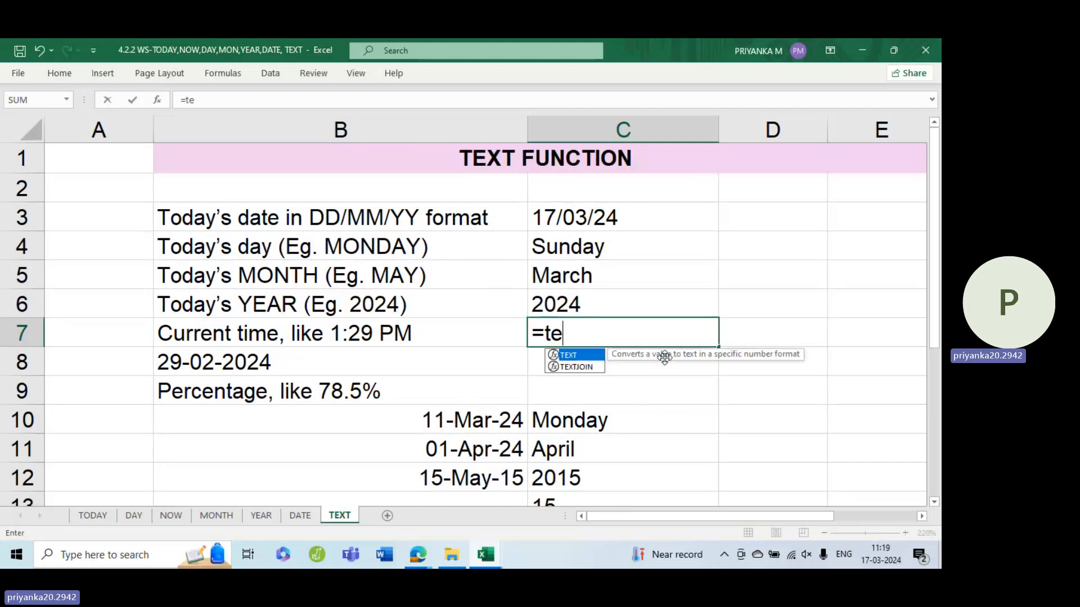
text(xt)
key(Tab)
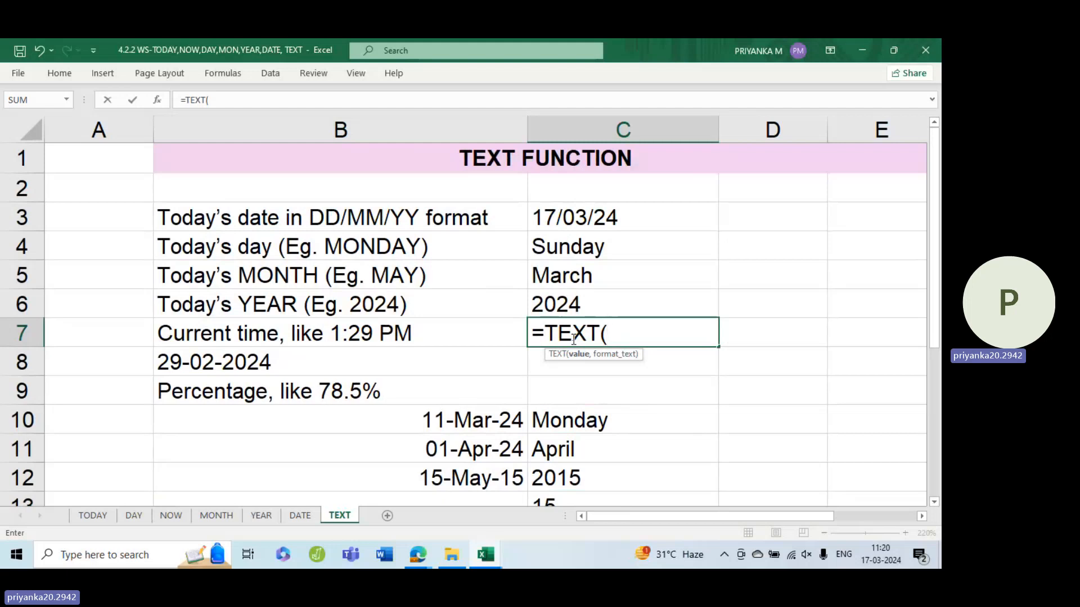
text(now)
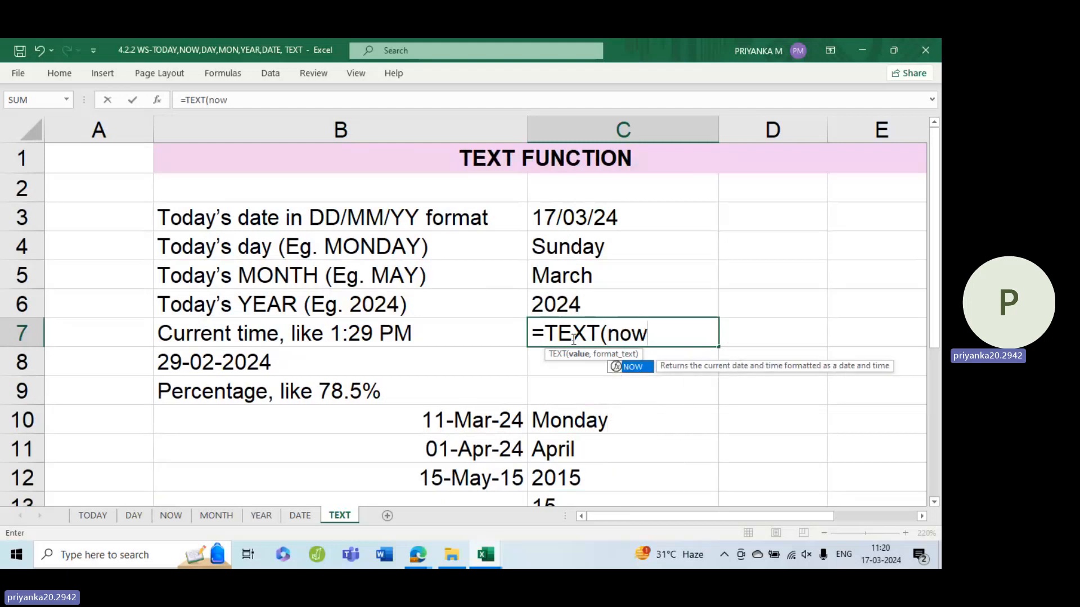
text(())
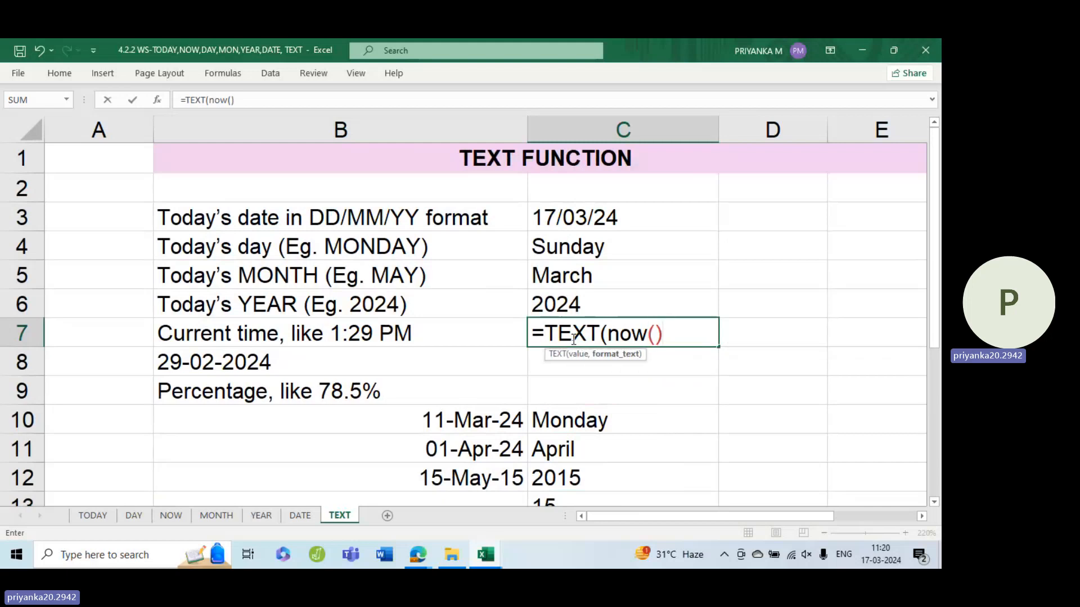
text(,"HH)
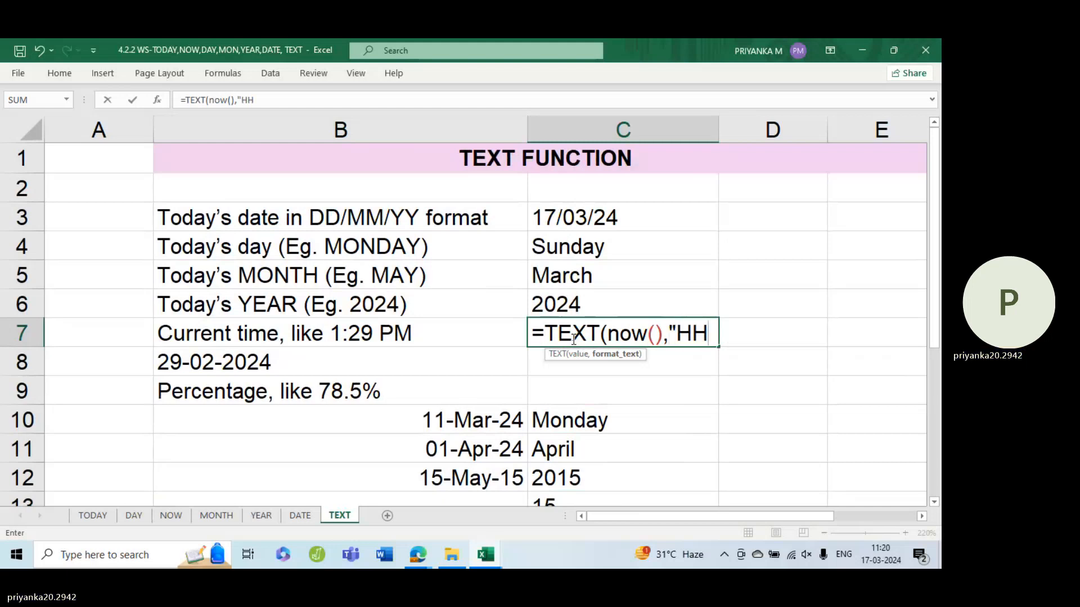
text(:mm)
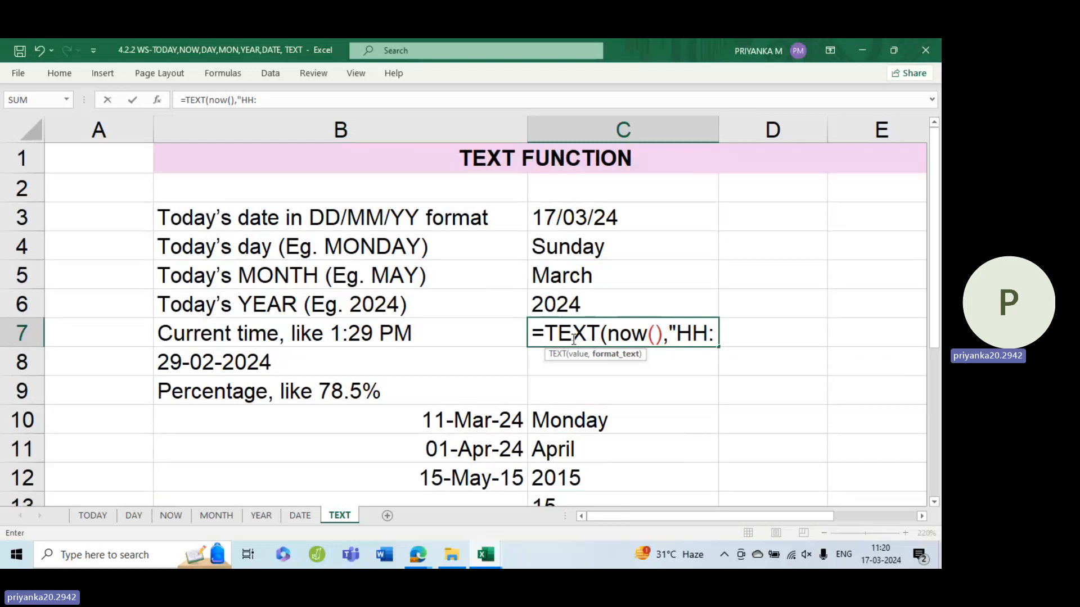
key(BackSpace)
key(BackSpace)
text(MM)
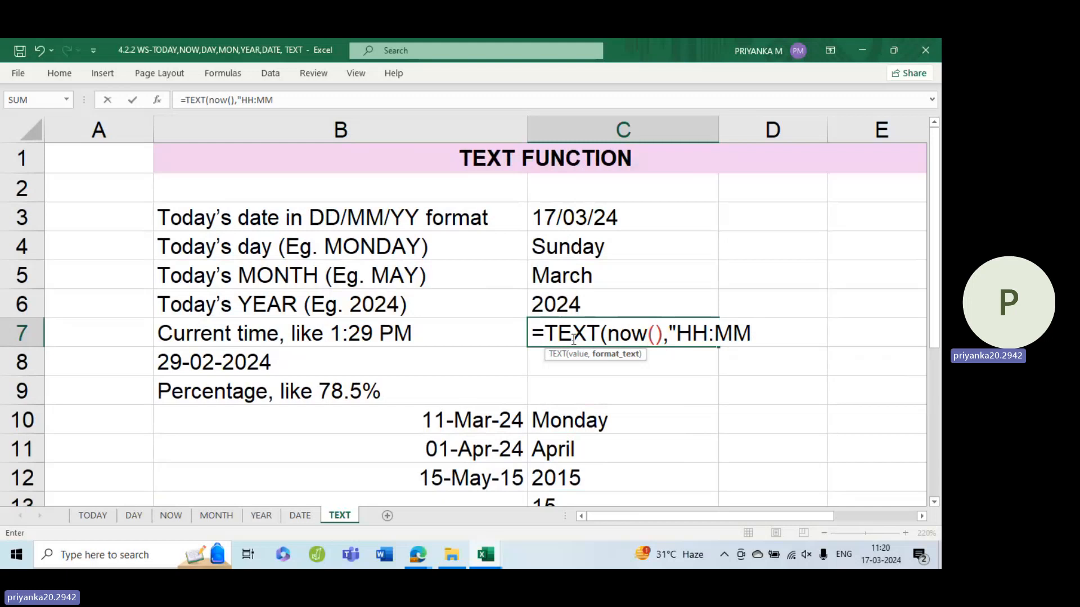
text( AM/PM)
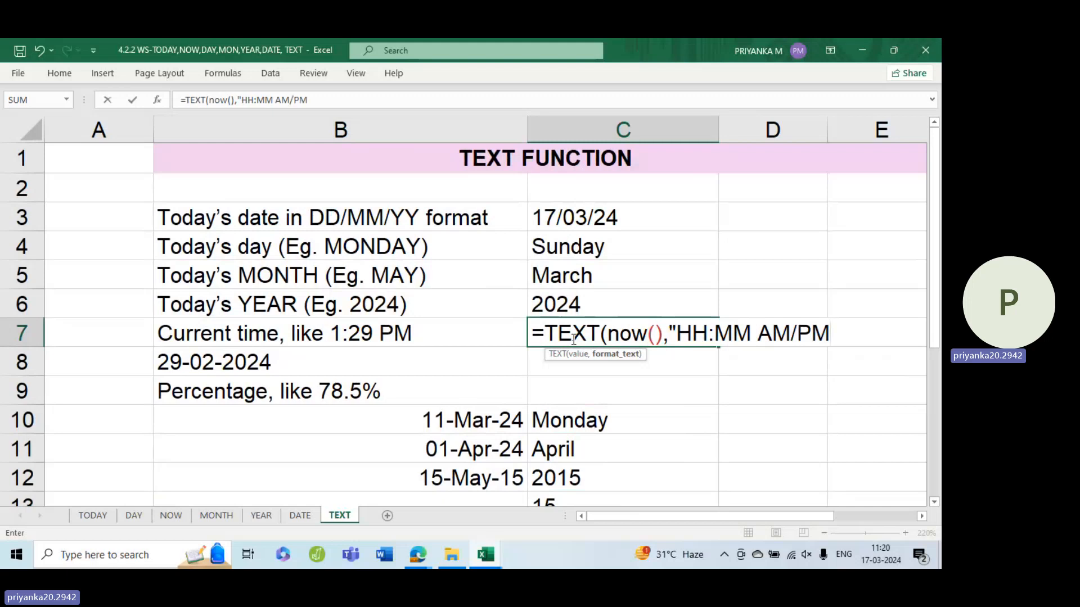
text(")
text())
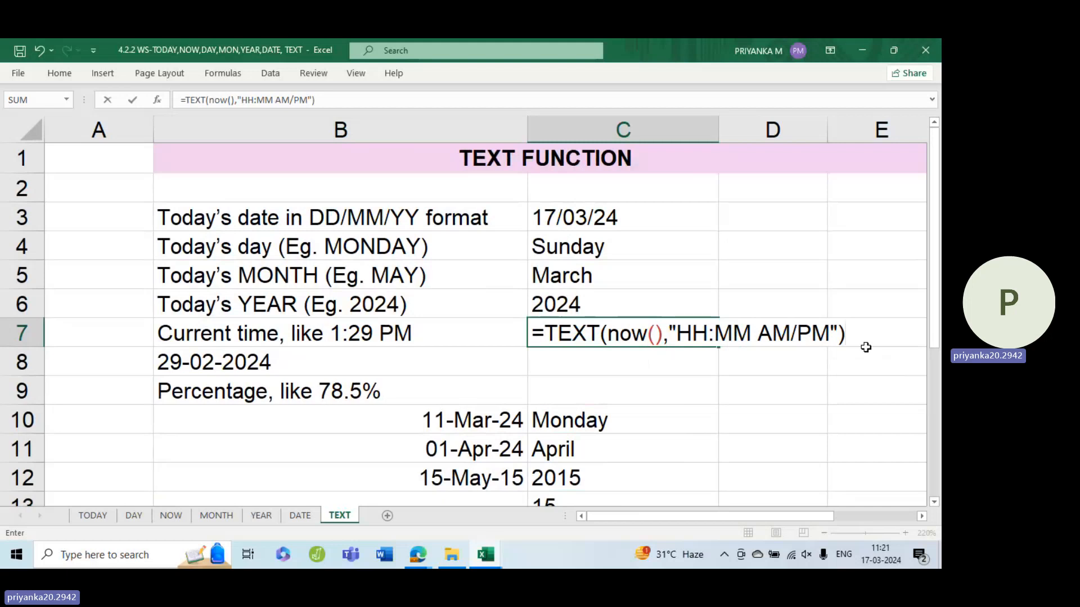
key(Return)
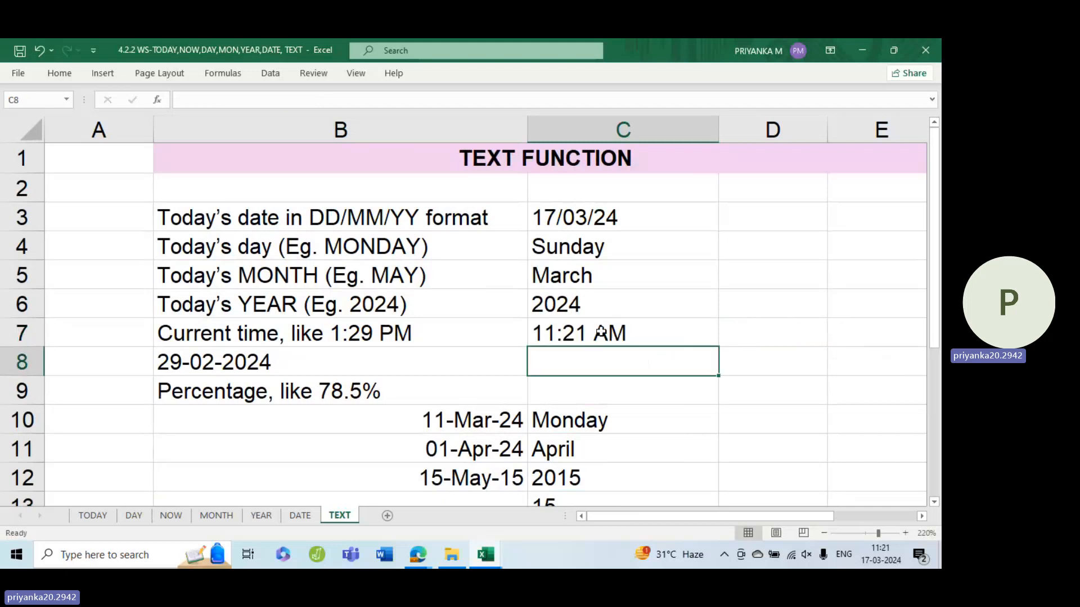
click(564, 336)
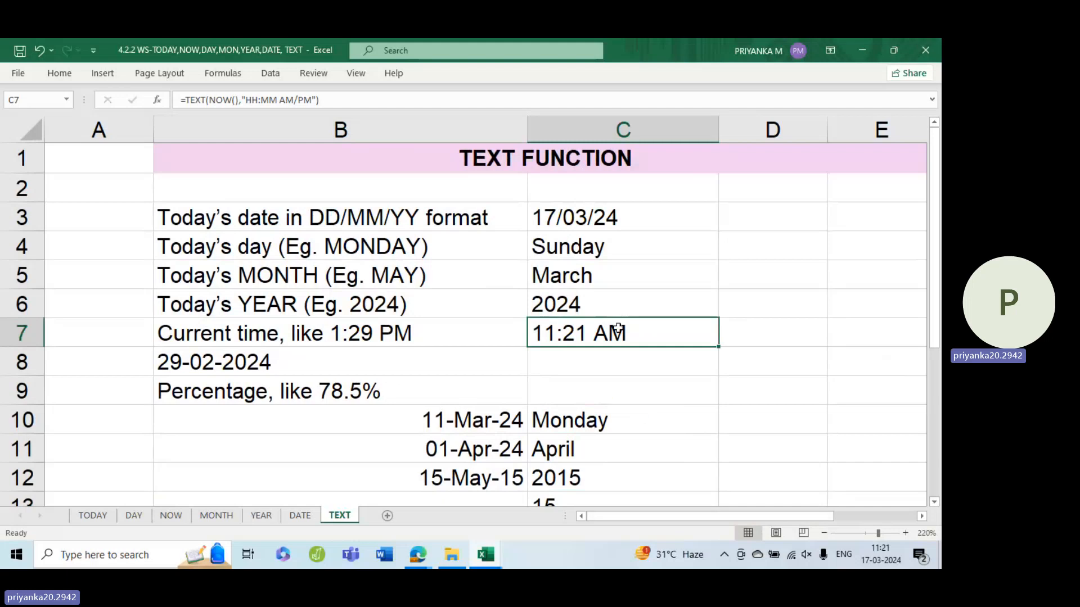
Enter =TEXT(NOW(),"HH:MM:SS AM/PM") in cell D7 to return the current time including seconds
drag(674, 516, 716, 526)
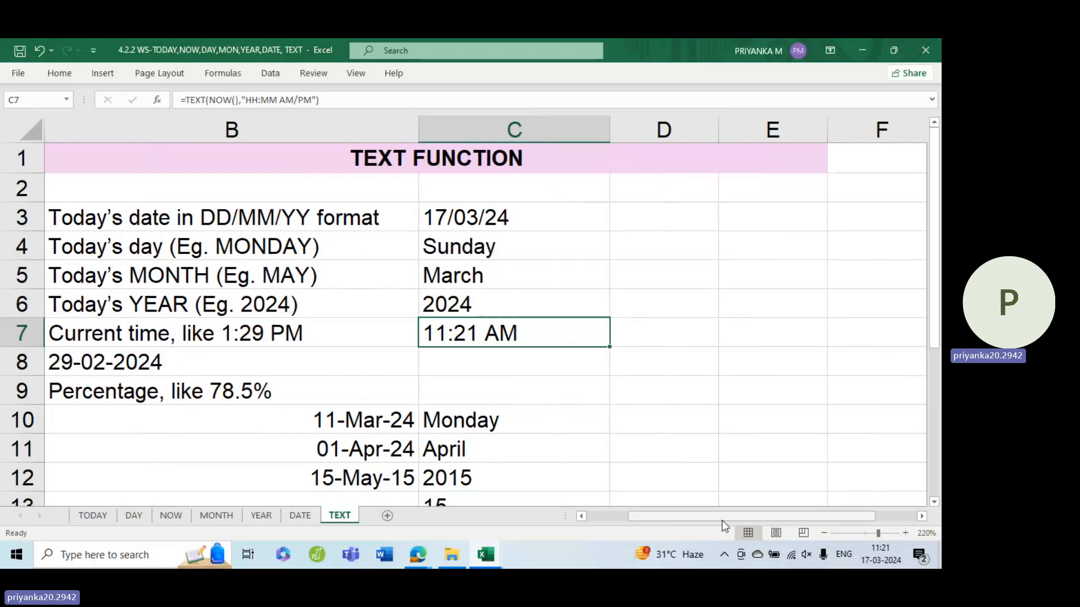
click(701, 337)
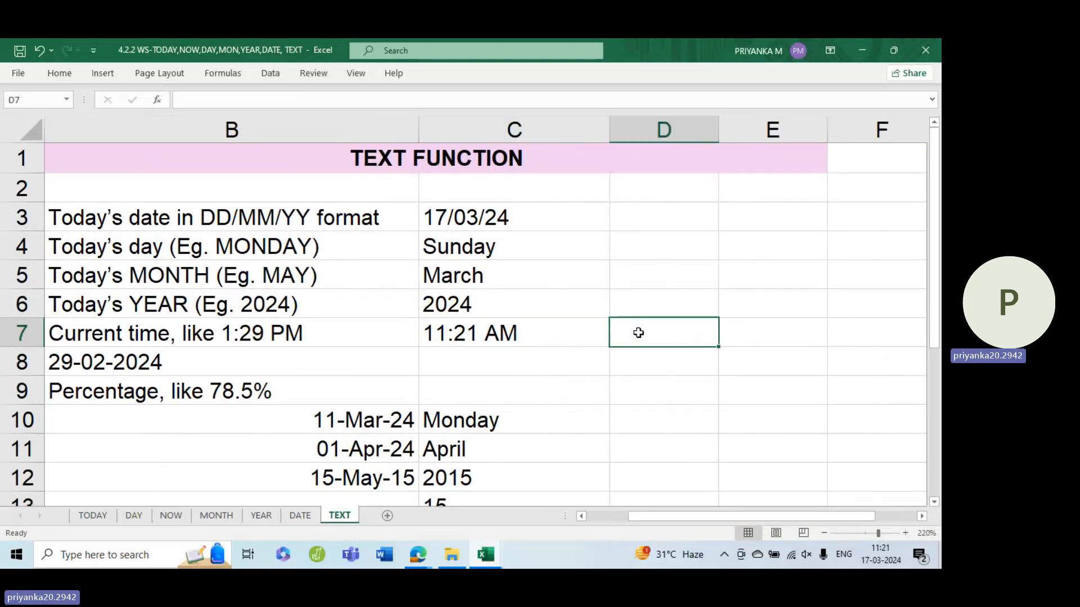
double_click(264, 336)
click(675, 339)
text(=)
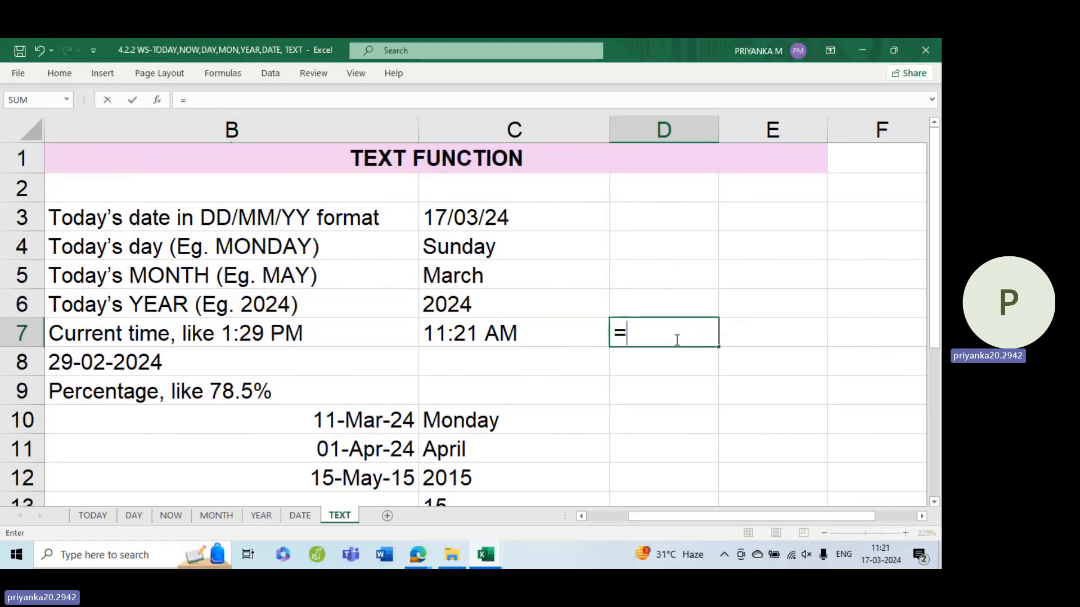
text(TEXT()
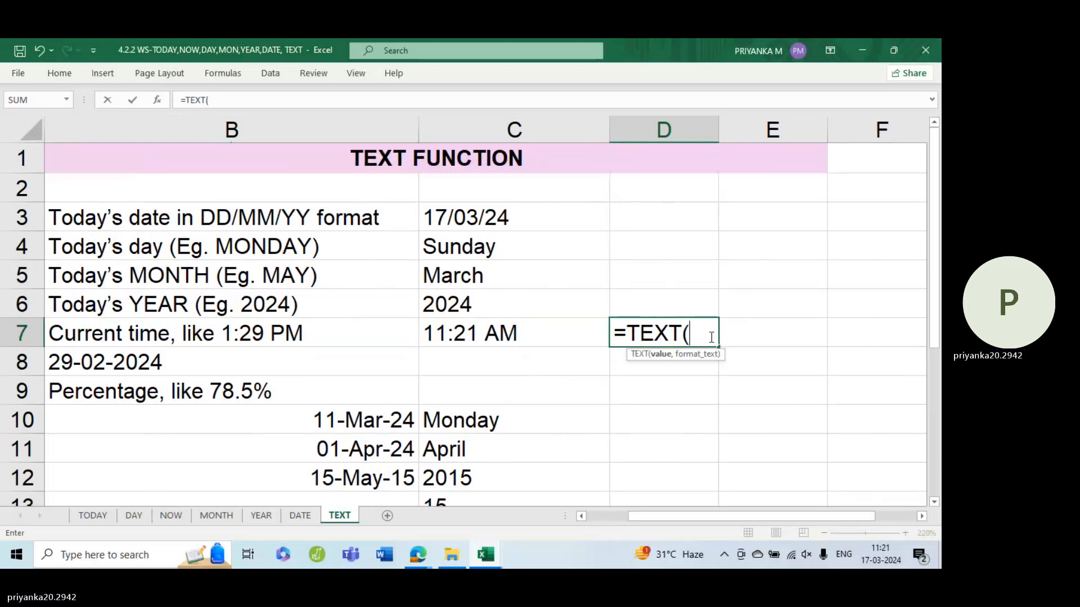
text(NOW)
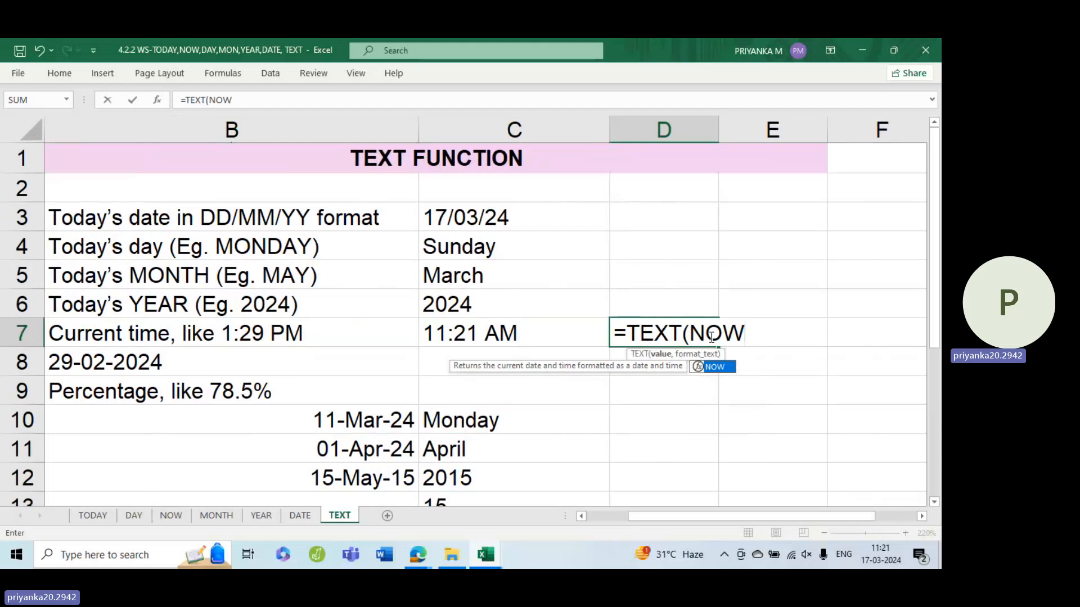
text((),)
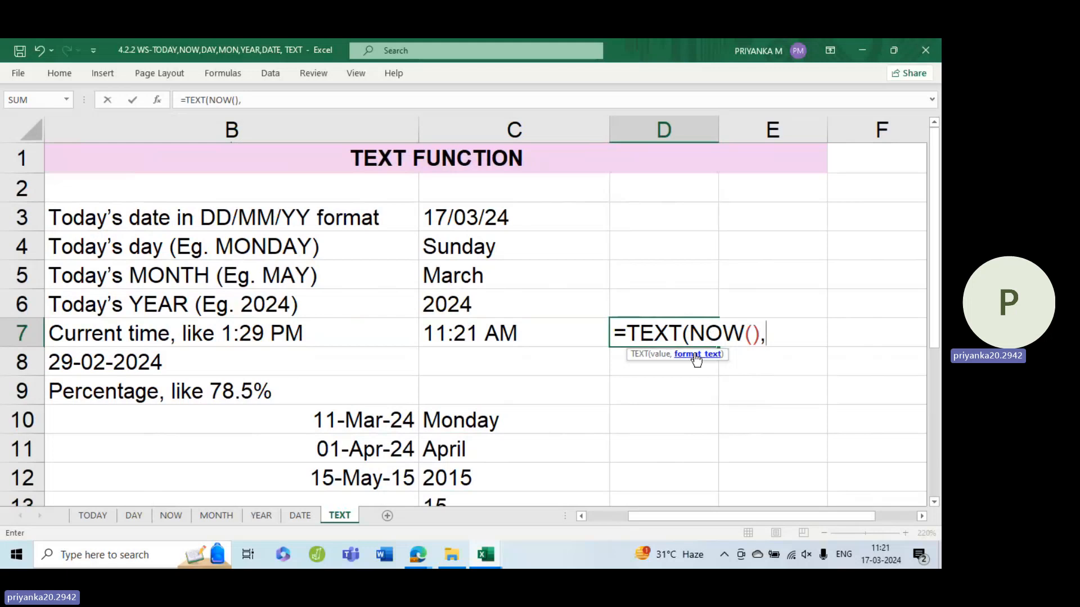
text("HHH)
key(BackSpace)
text(:MM)
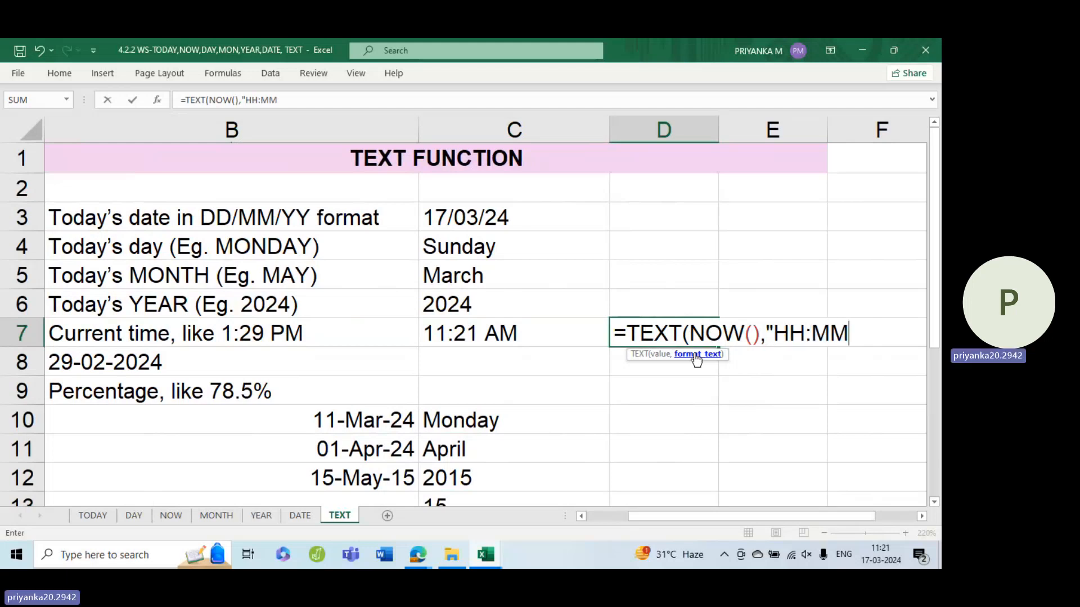
text(:SS)
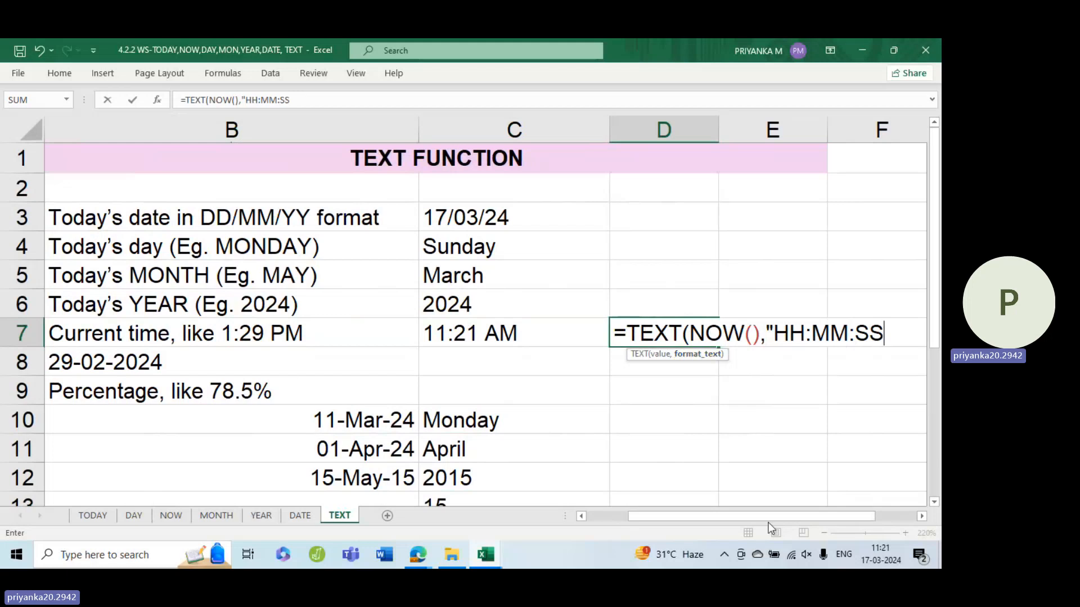
drag(775, 517, 811, 512)
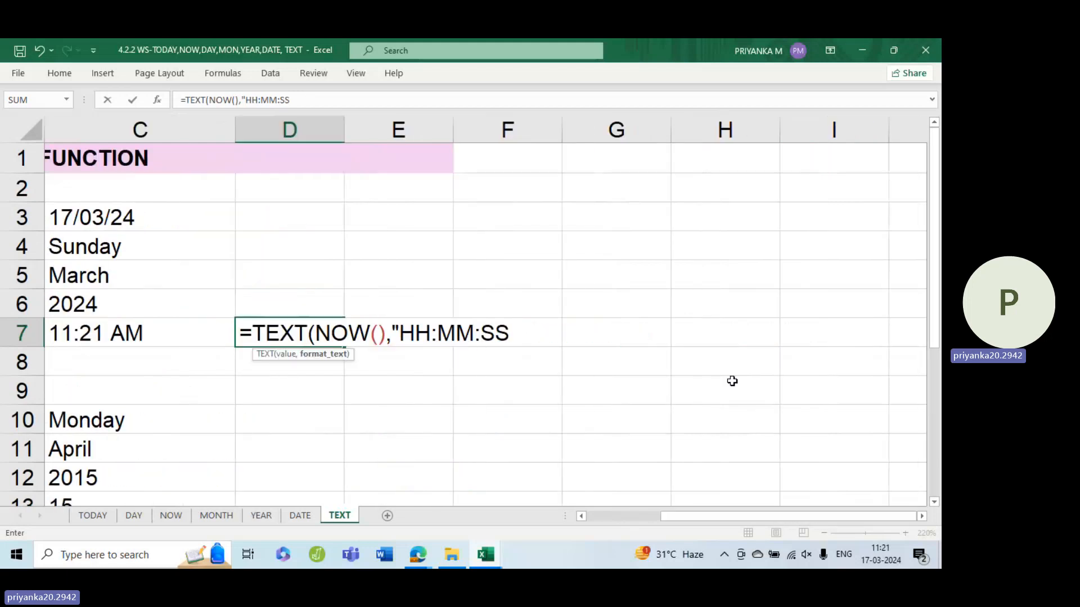
text(AM/PM)
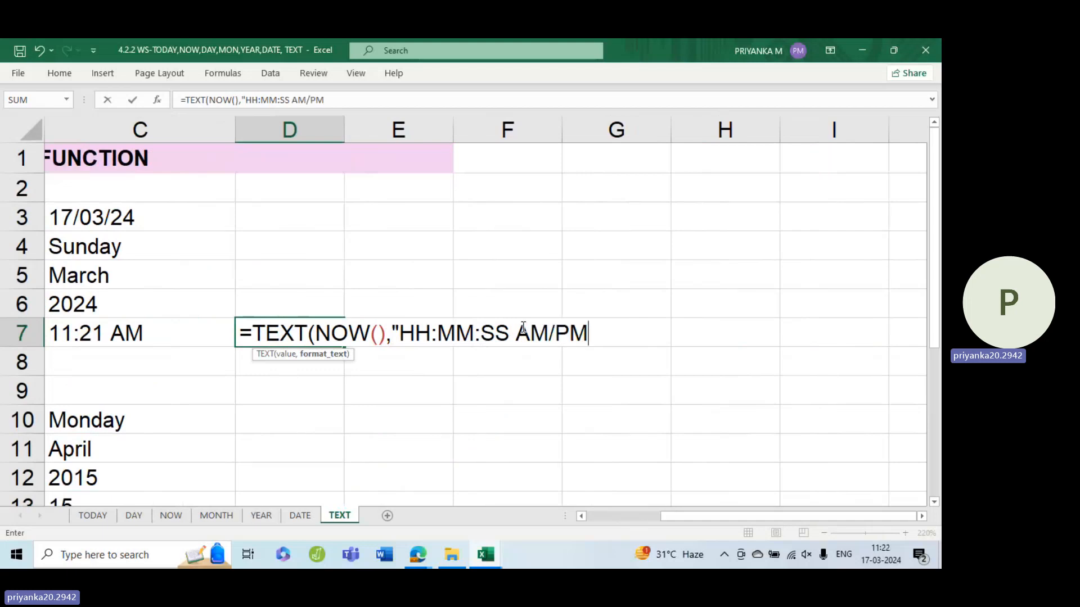
text("))
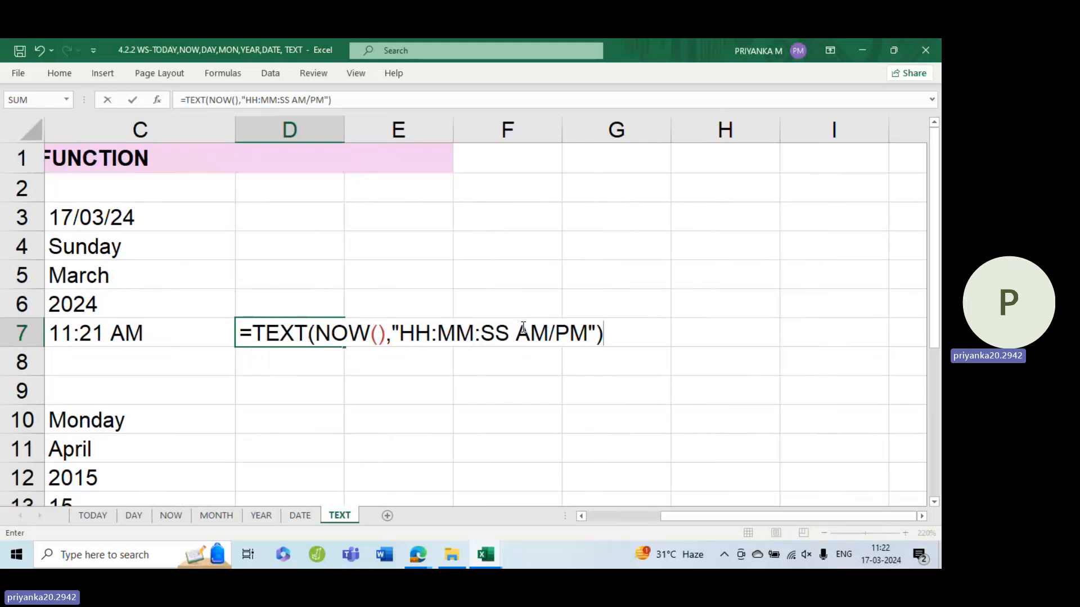
key(Return)
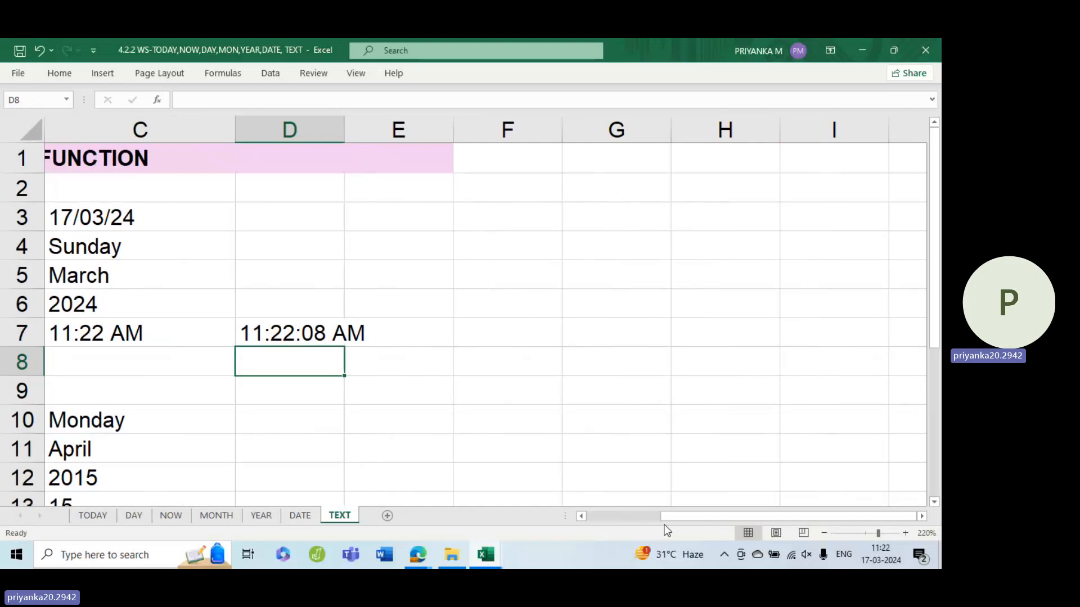
Review the time results in C7 and D7, re-entering D7's formula unchanged to refresh its seconds
drag(660, 516, 630, 521)
click(794, 309)
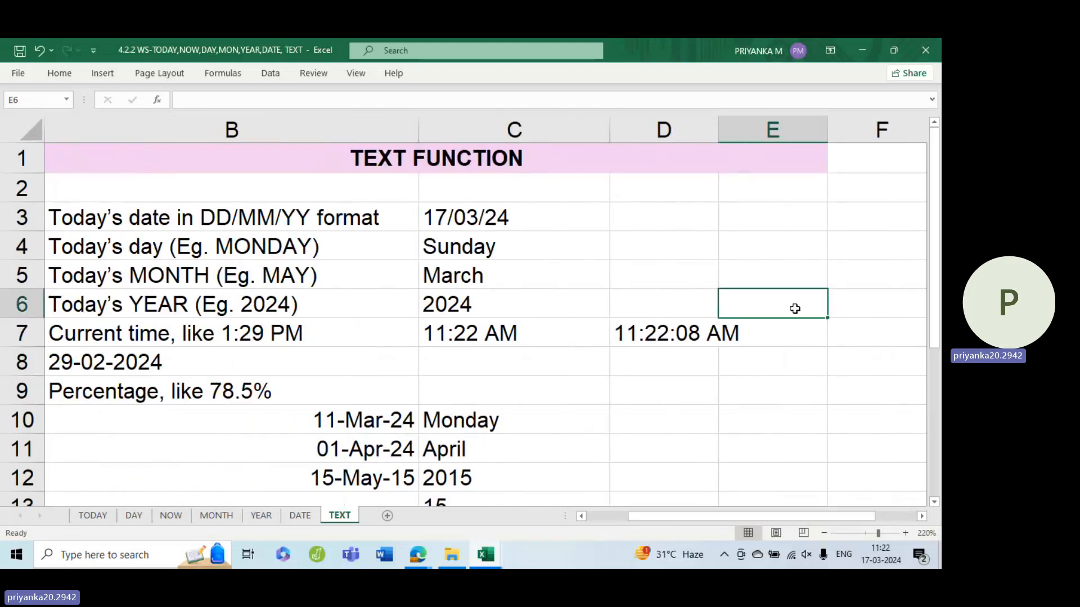
key(Down)
click(694, 340)
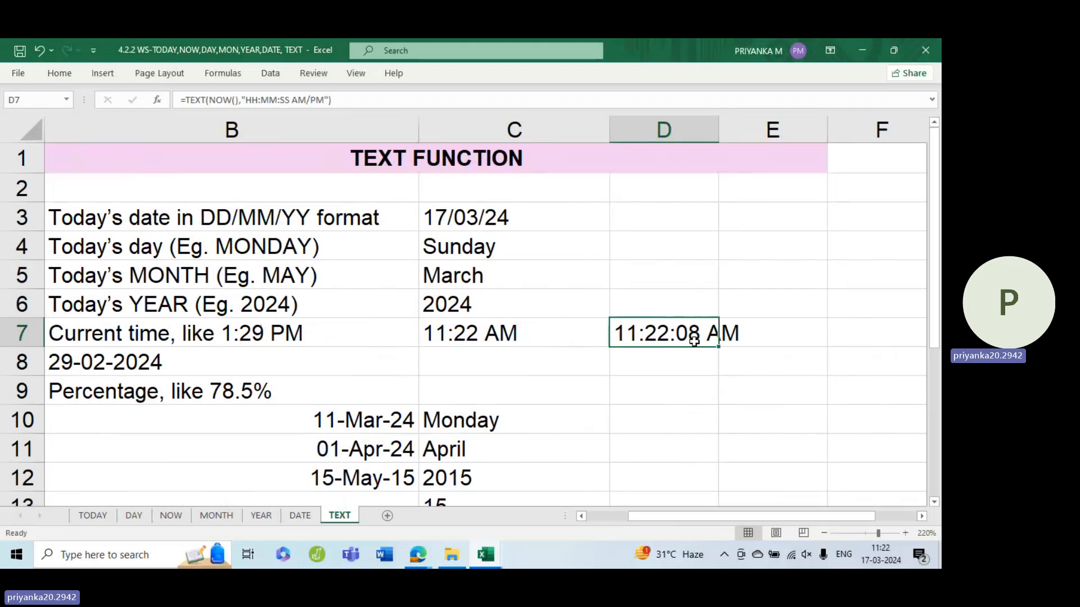
key(Down)
click(507, 340)
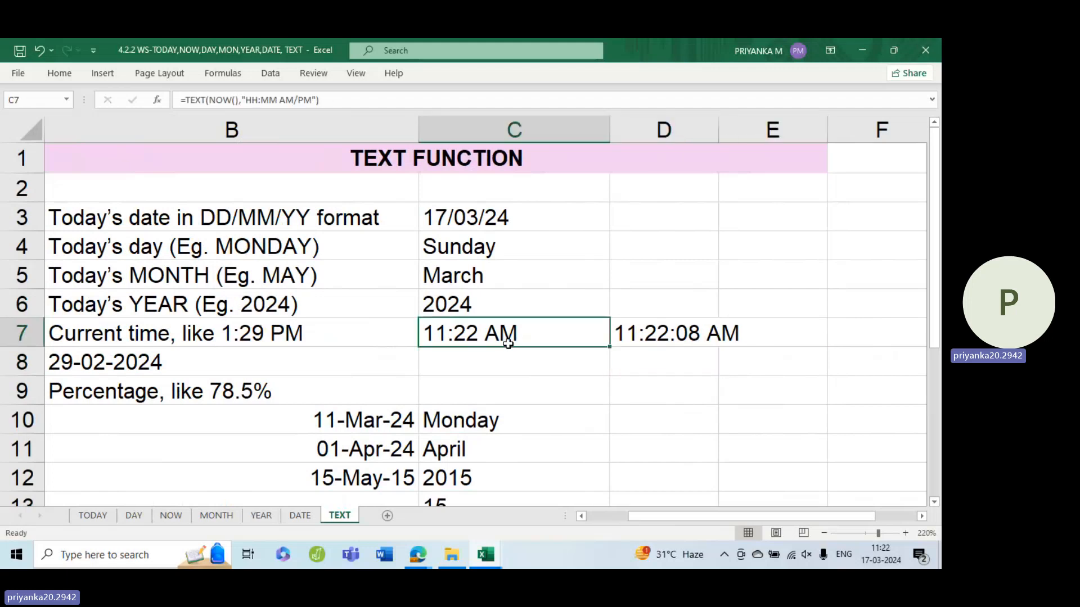
double_click(544, 366)
double_click(618, 337)
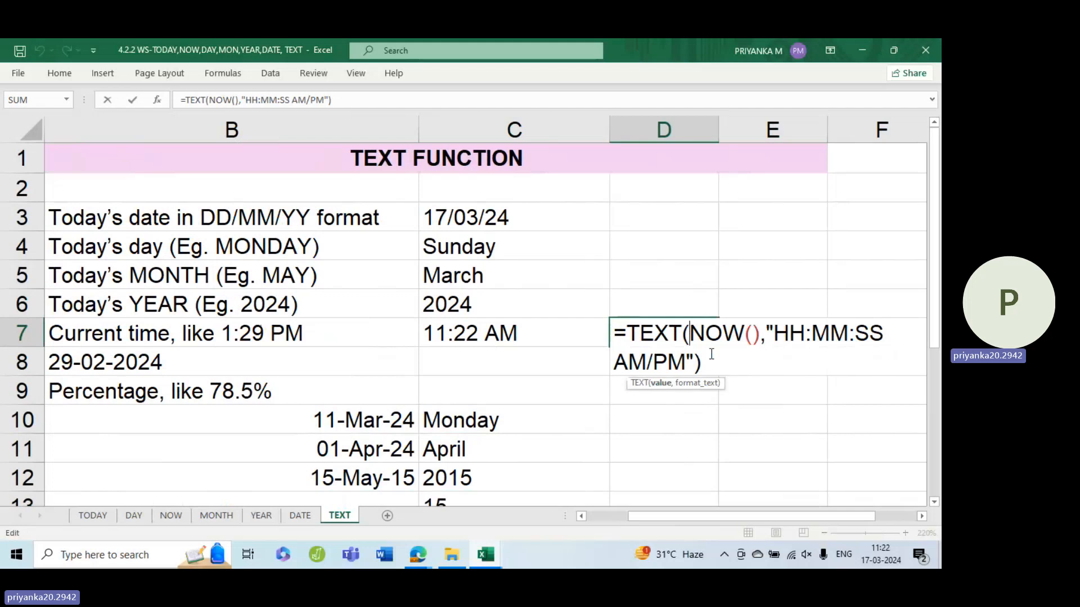
click(655, 409)
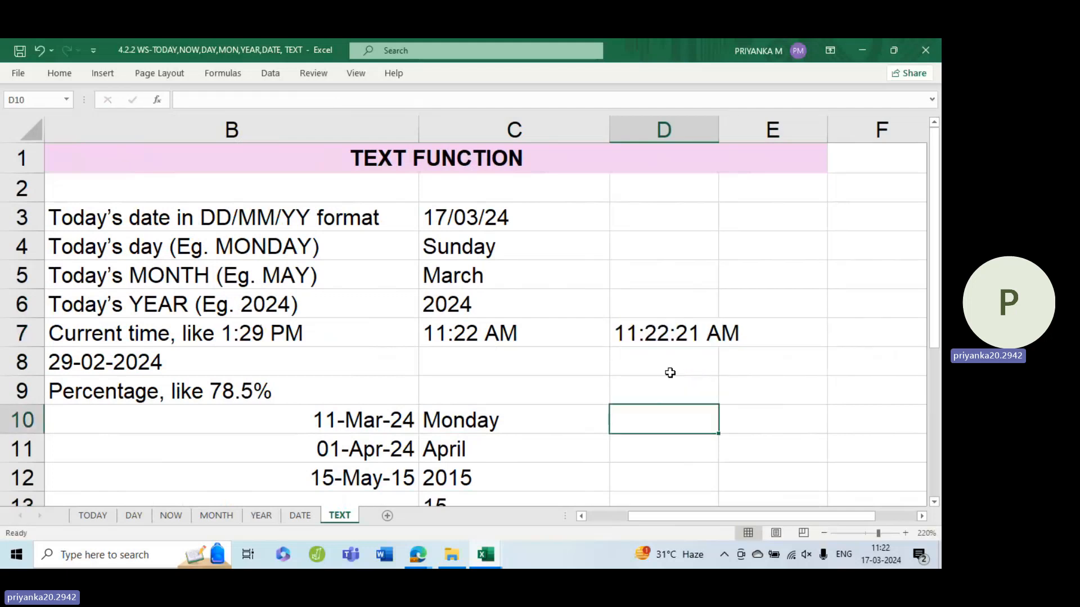
click(685, 332)
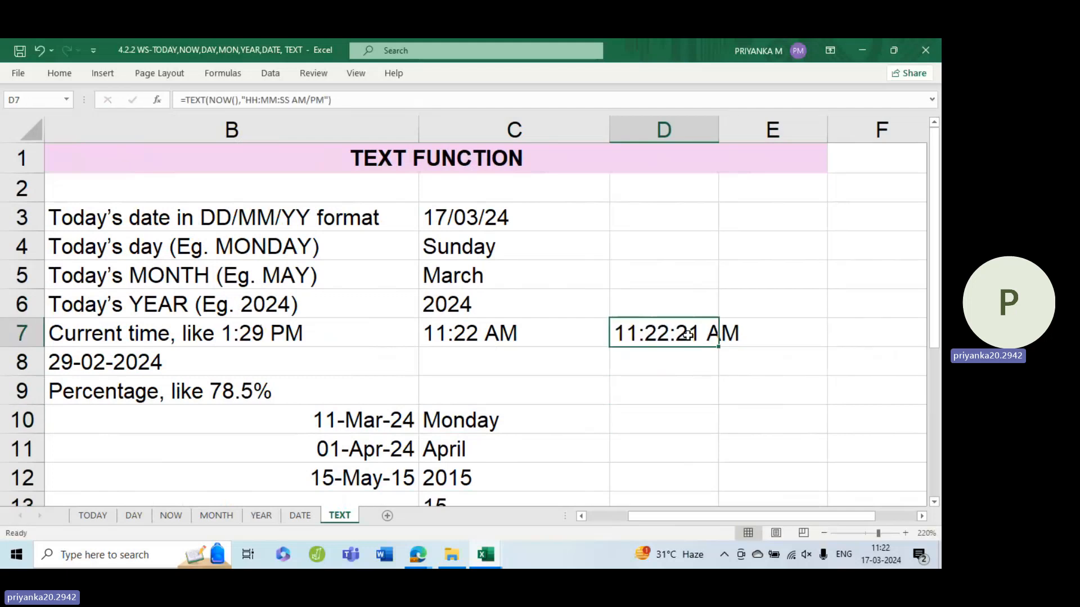
double_click(687, 335)
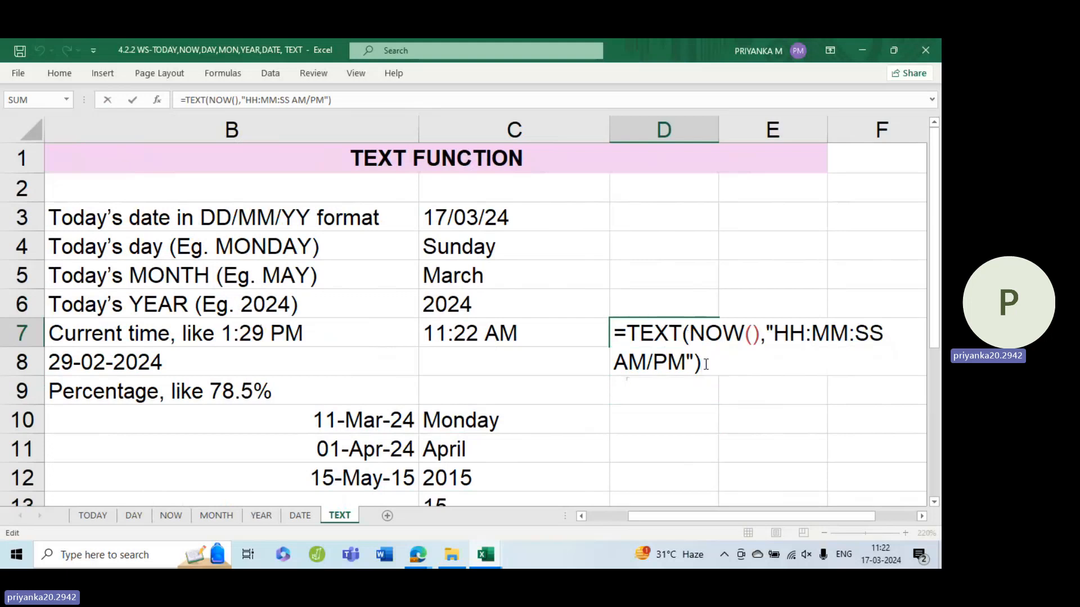
key(ctrl+Return)
click(705, 364)
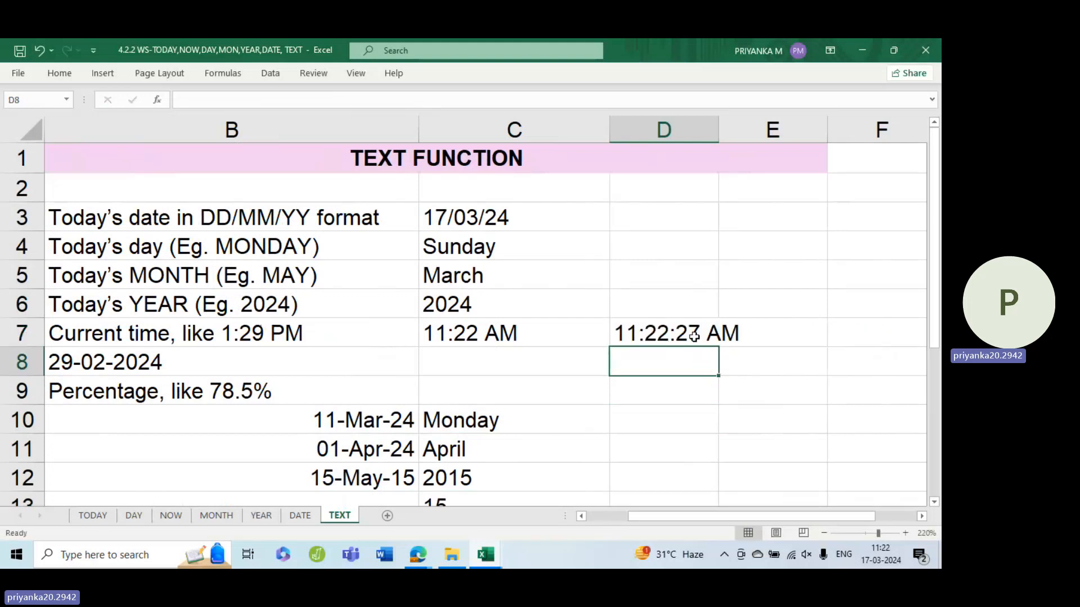
click(694, 332)
Enter =TEXT(B8,"dd mmmm yyyy") in cell C8 to spell out the date in B8 with its full month name
click(527, 355)
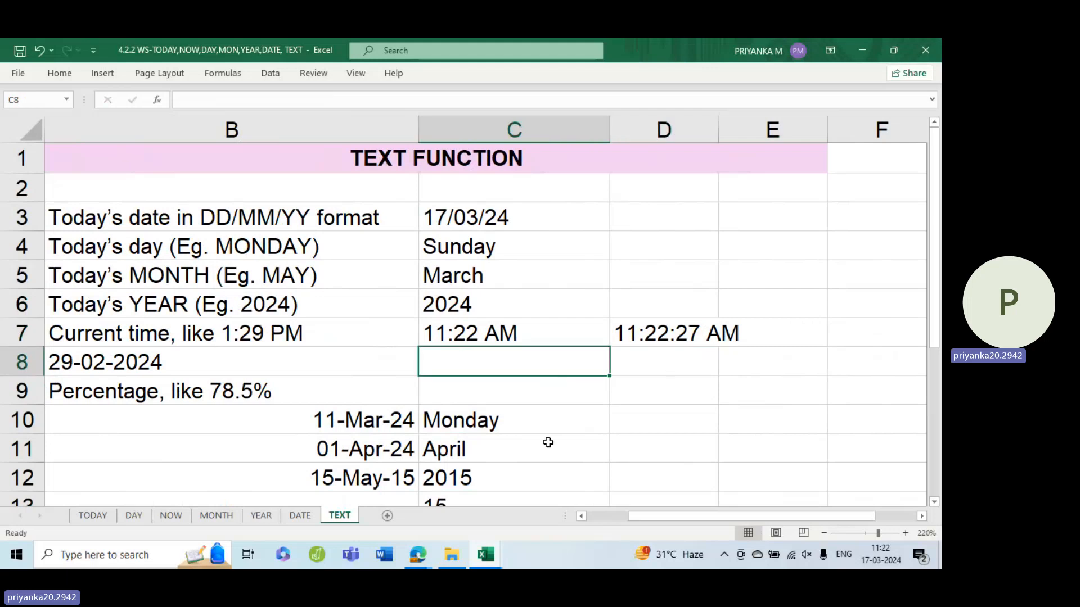
drag(639, 516, 628, 513)
drag(639, 518, 628, 524)
click(151, 372)
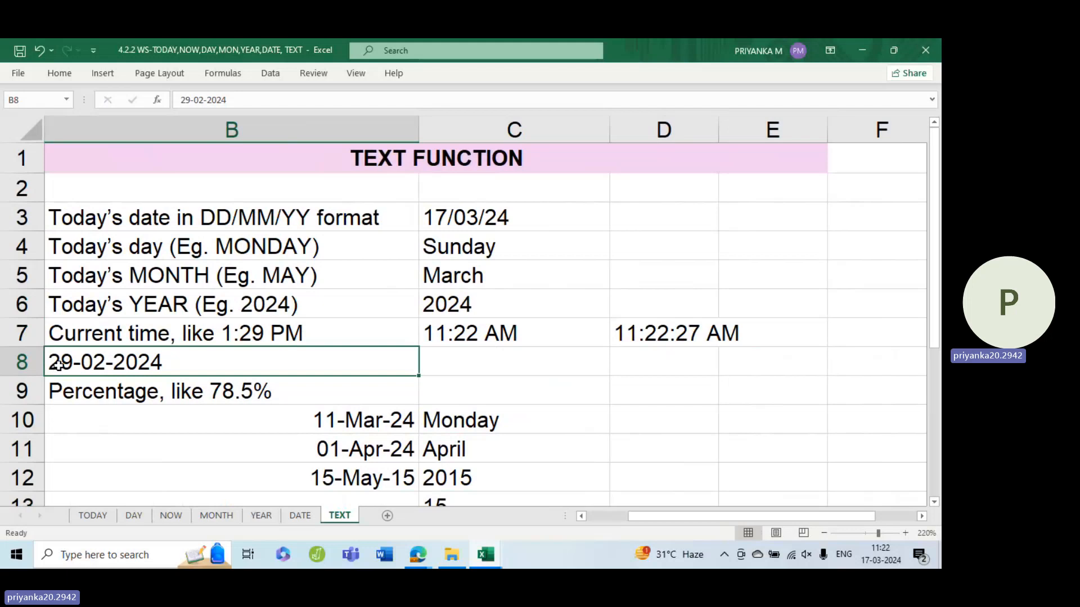
click(487, 368)
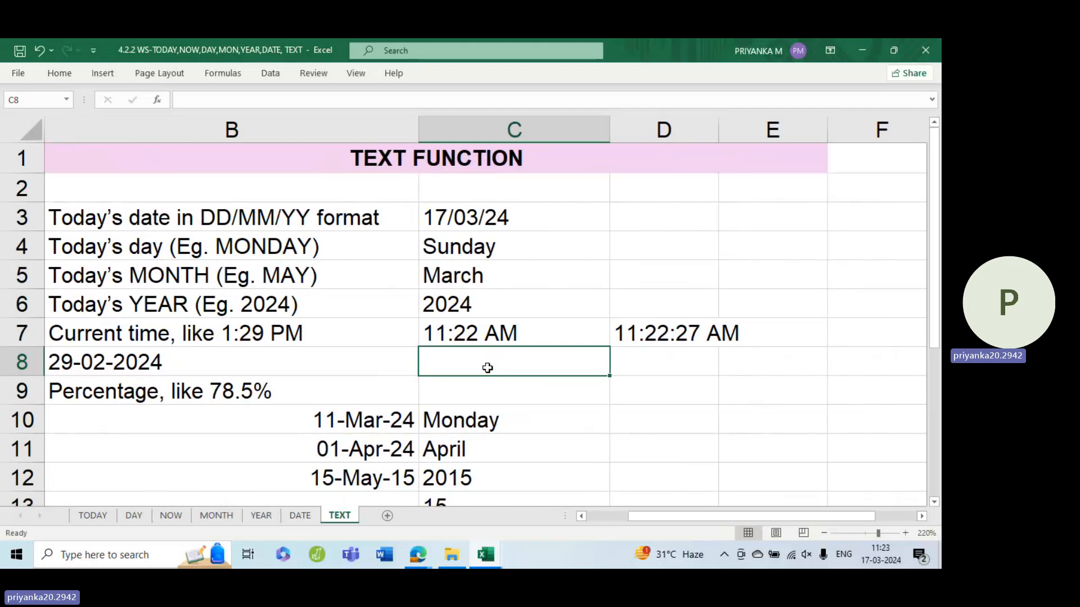
double_click(487, 368)
text(=)
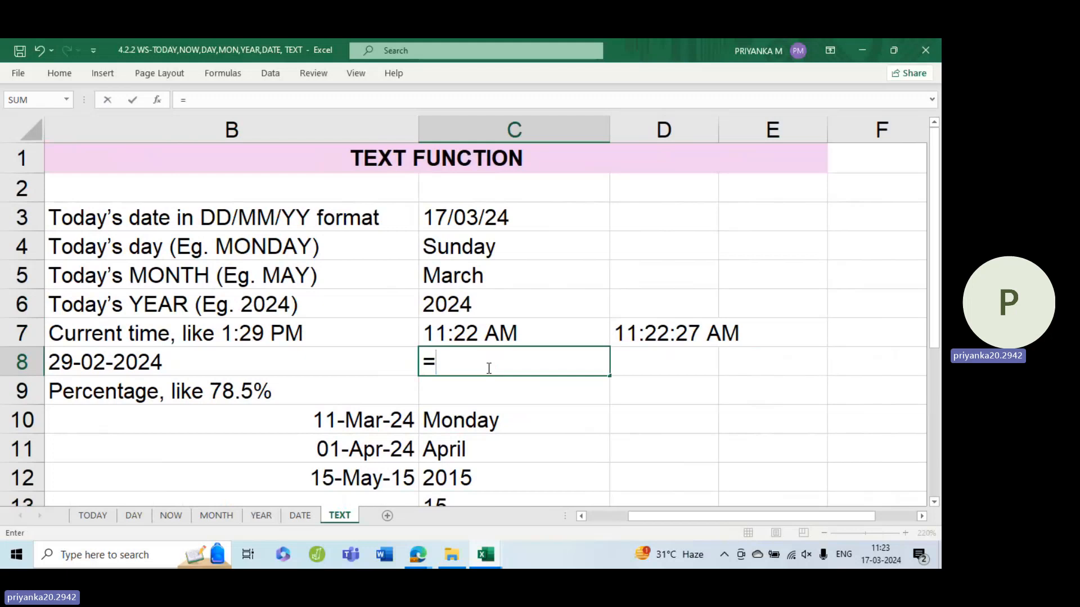
text(TE)
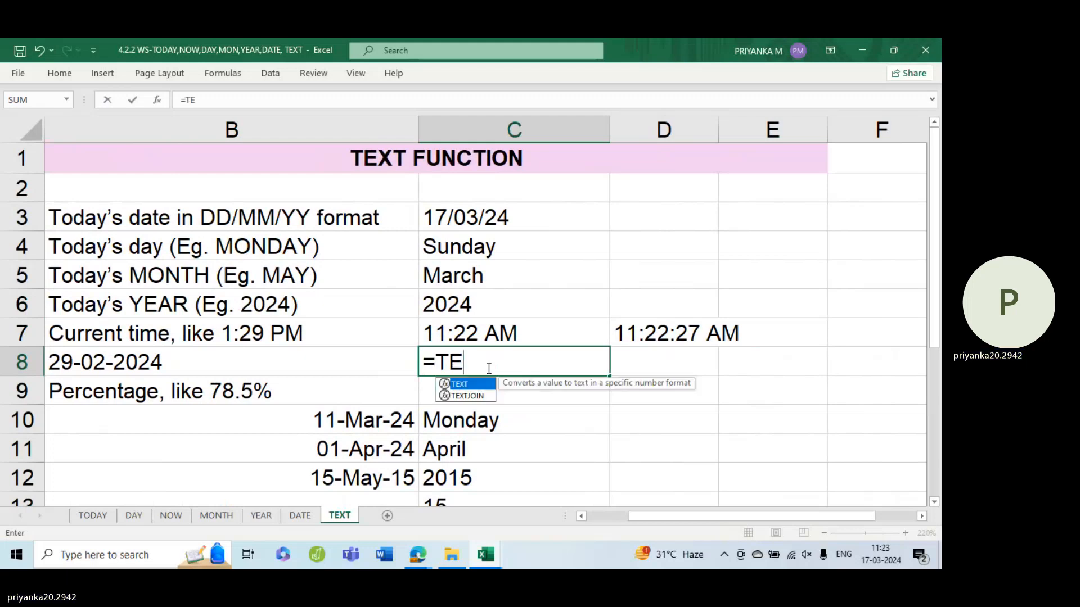
text(XT)
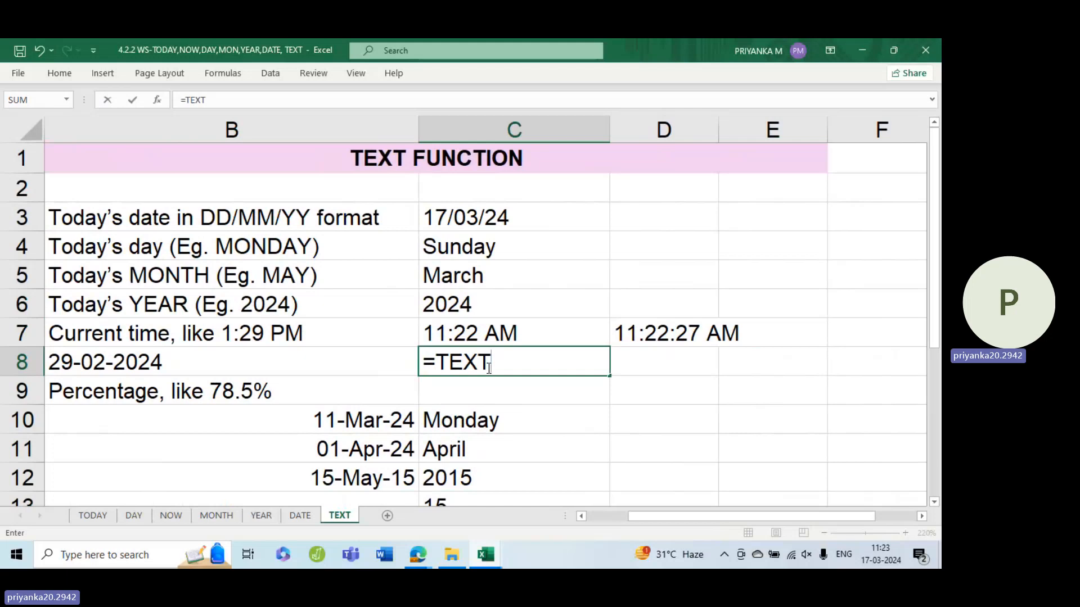
key(BackSpace)
key(Tab)
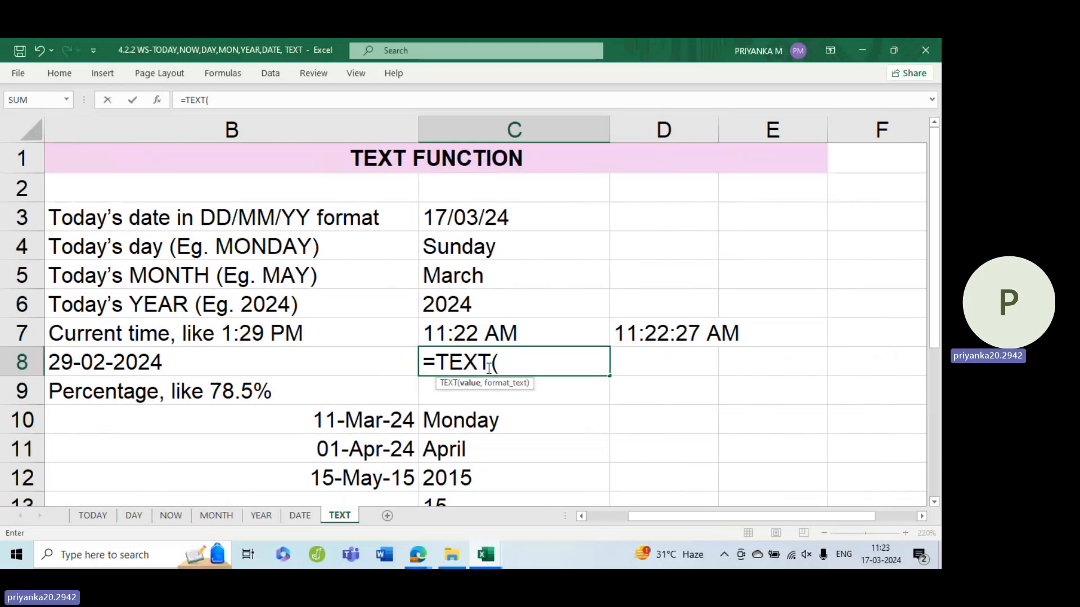
click(263, 366)
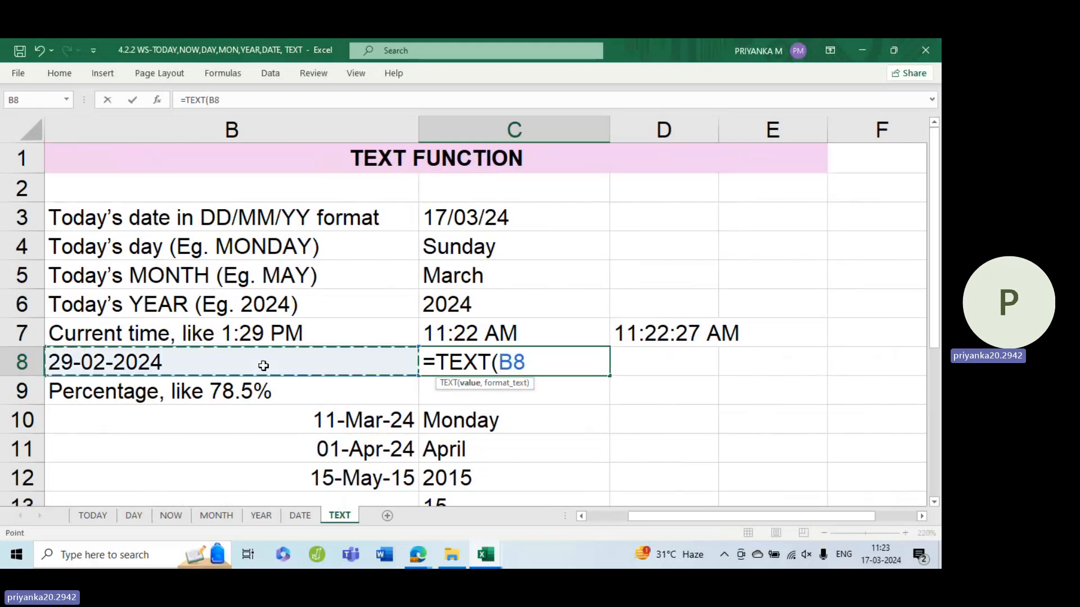
text(,)
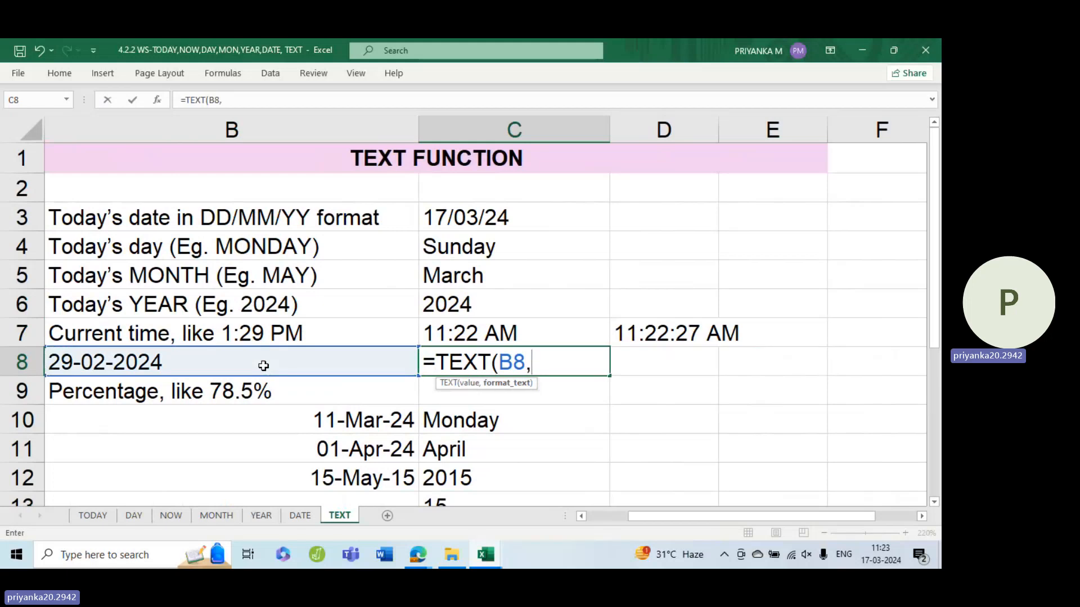
text("dd)
text(mmmm)
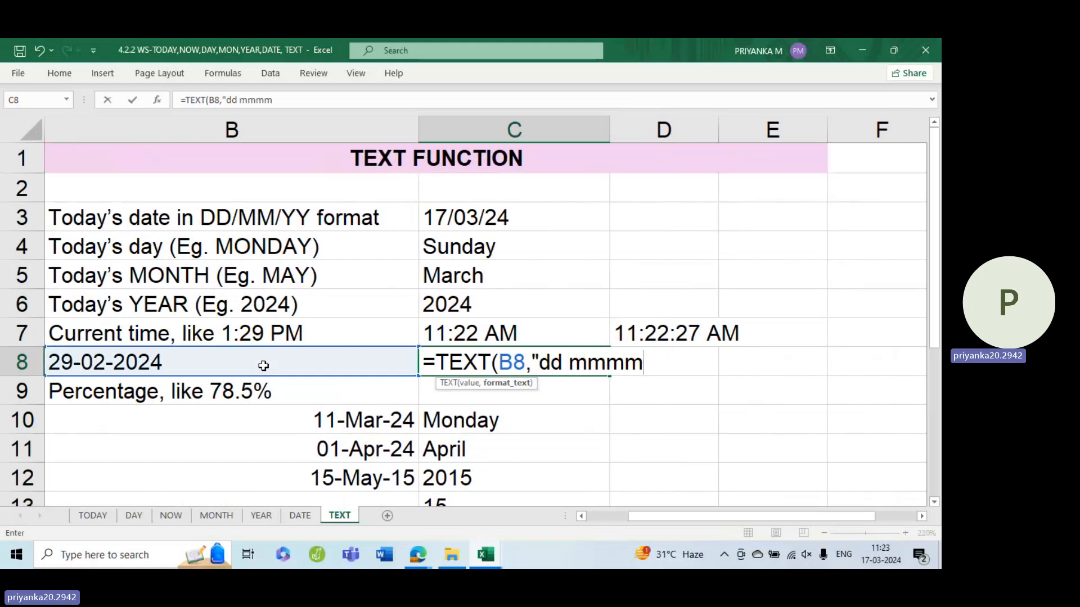
text( yyy y")
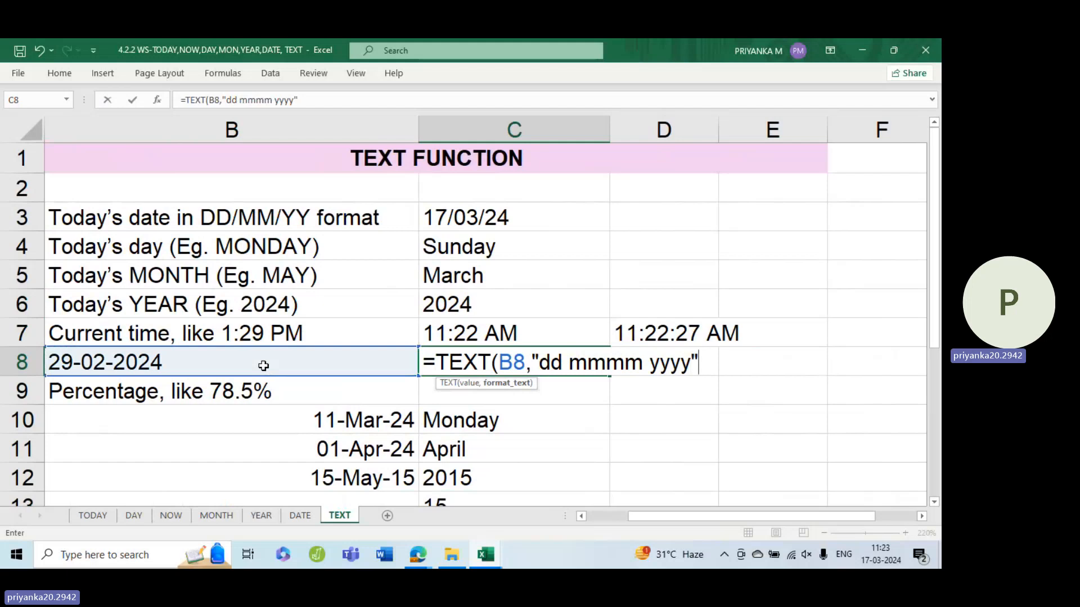
text())
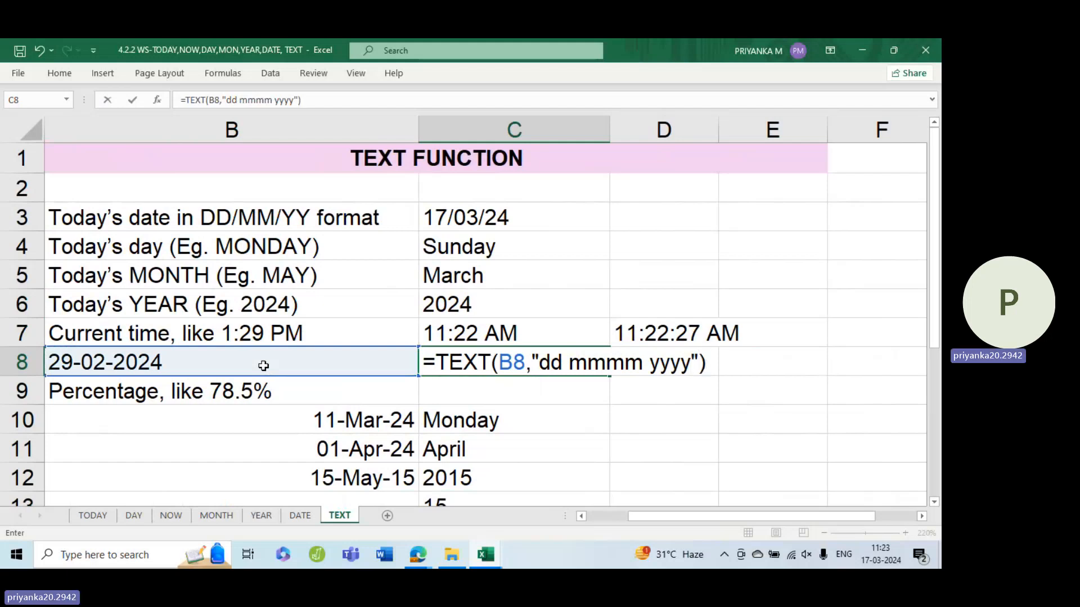
key(Return)
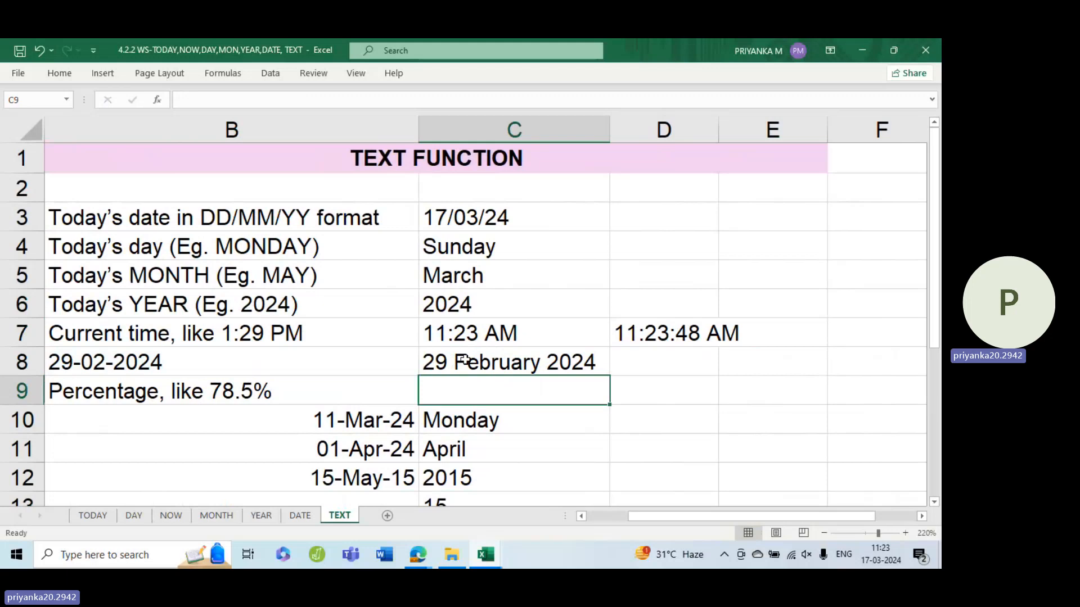
Change the date in cell B8 to 29-09-2024 and check the formatted date in C8
click(576, 366)
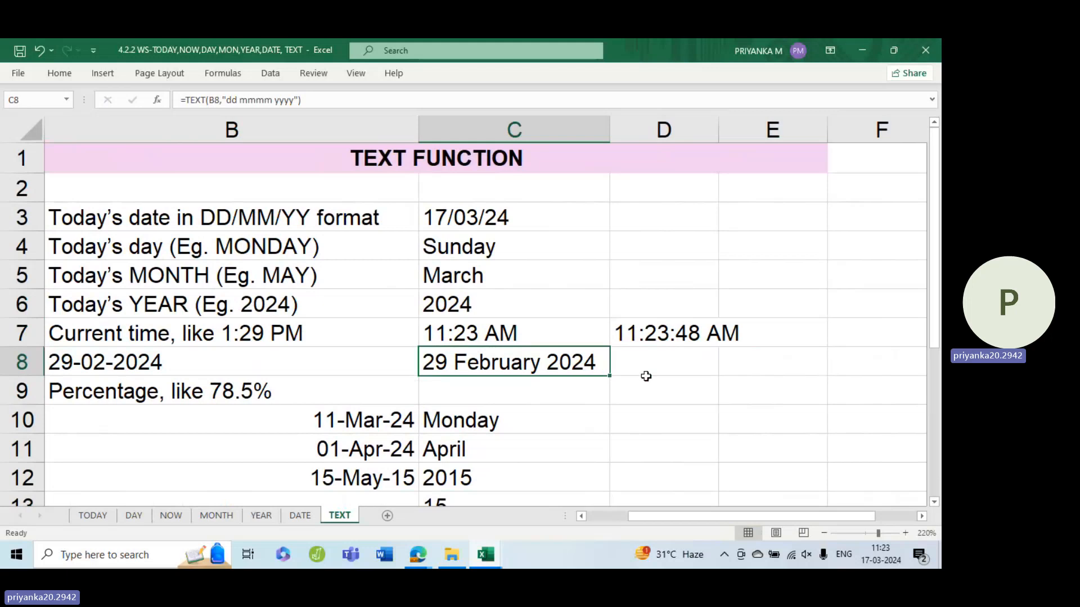
click(186, 375)
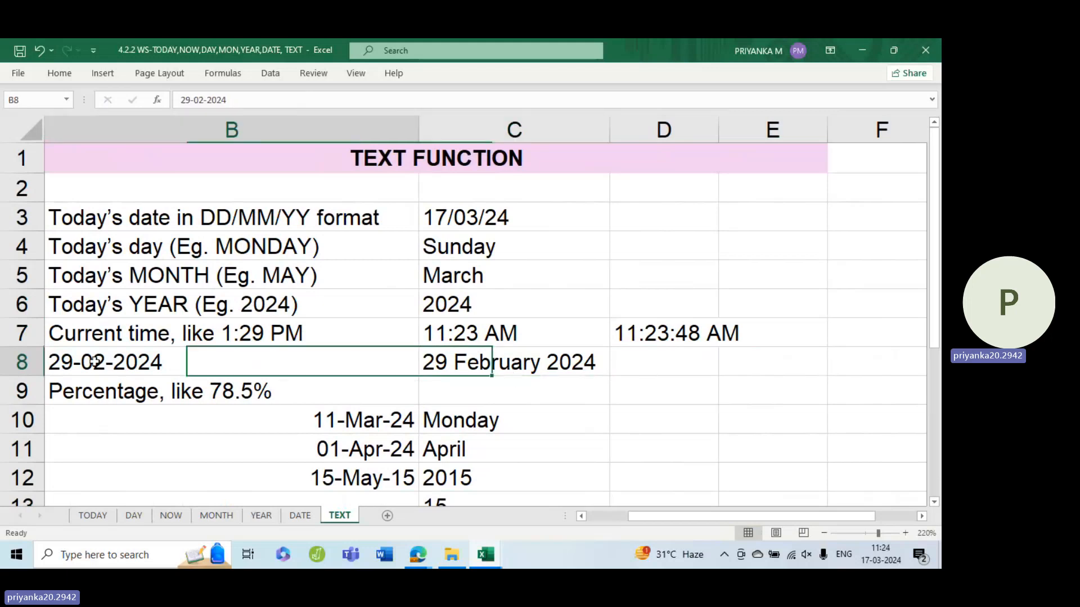
double_click(102, 364)
key(BackSpace)
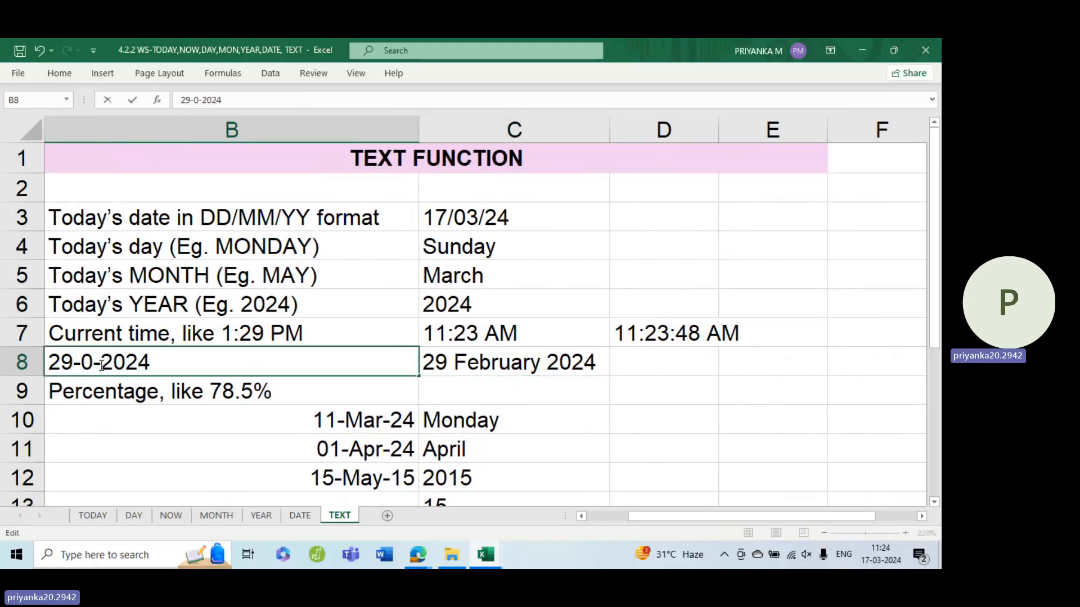
text(9)
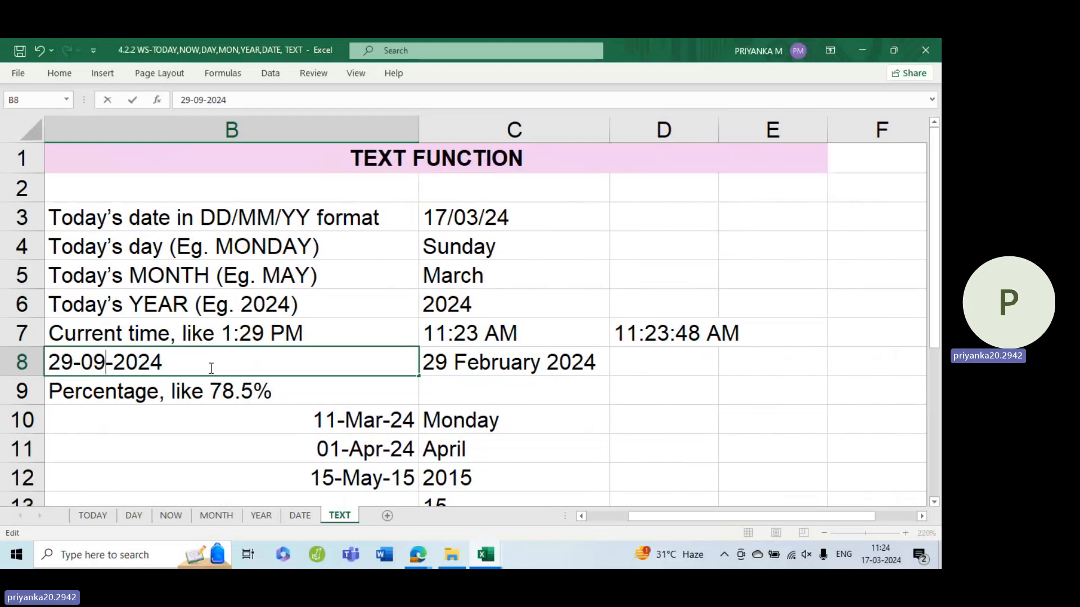
key(Return)
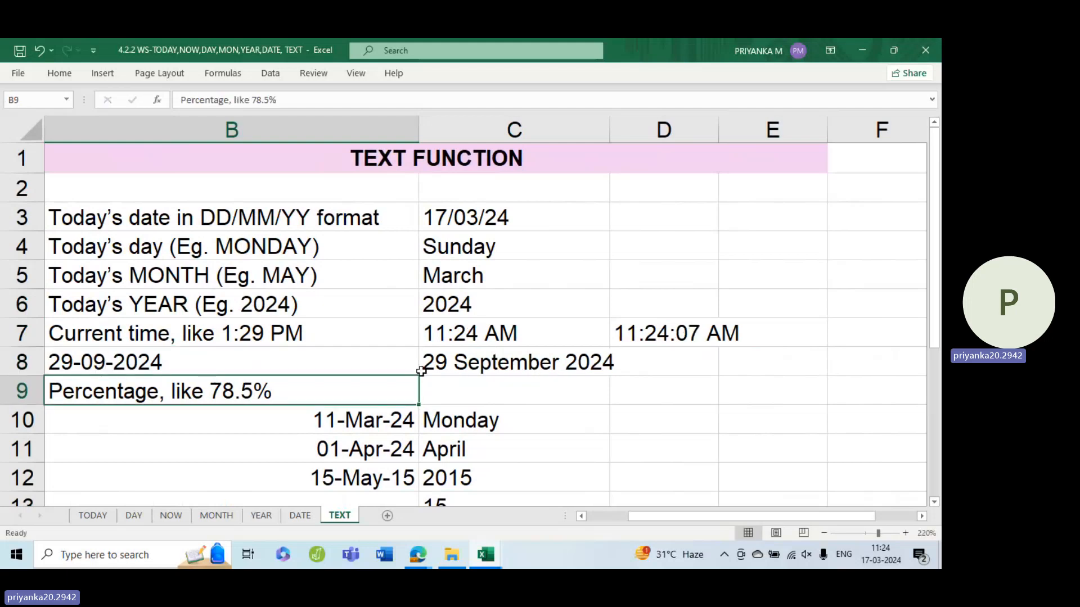
click(573, 362)
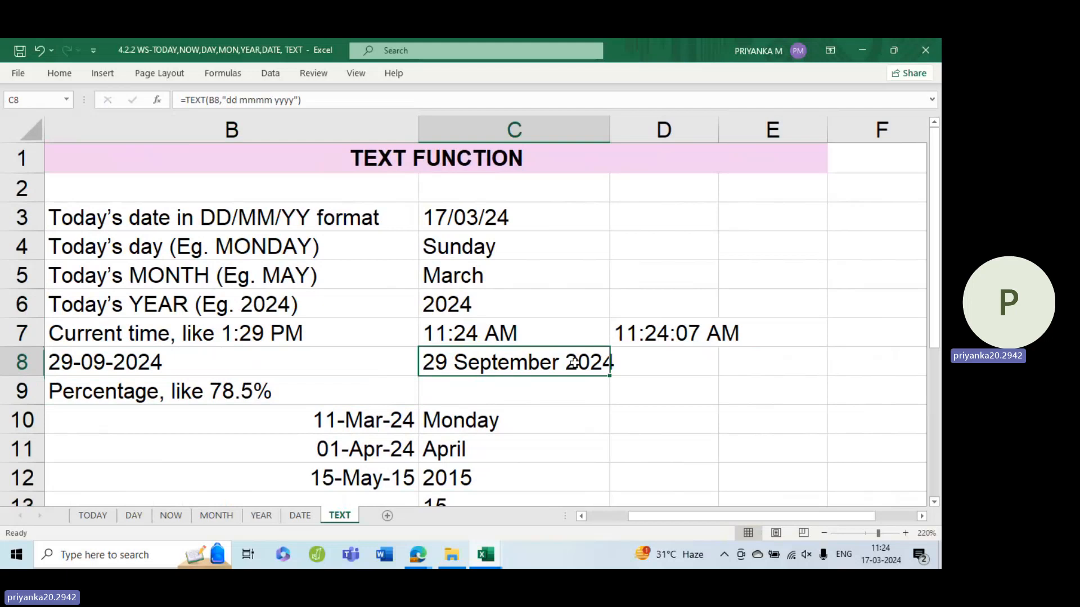
Enter the sample value 0.06 in cell D9, in the percentage row
click(559, 390)
click(281, 388)
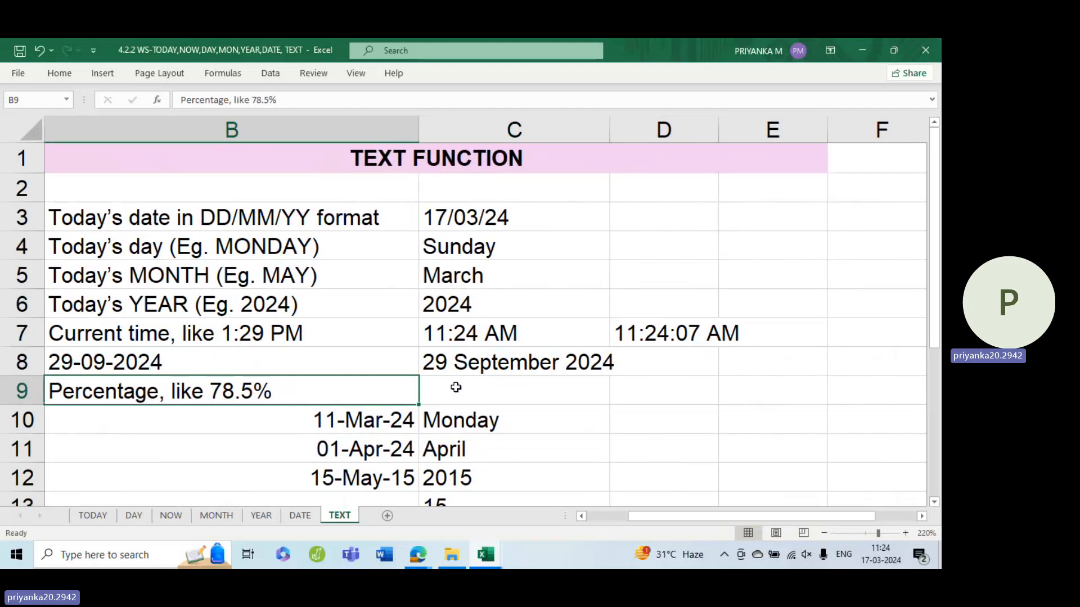
click(656, 398)
double_click(656, 399)
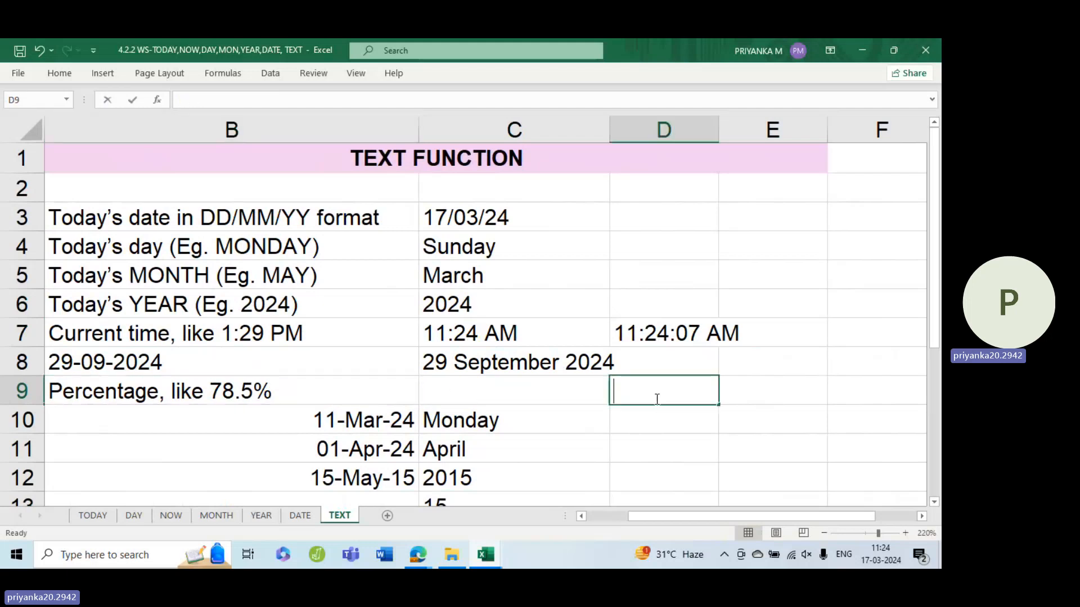
text(0.06)
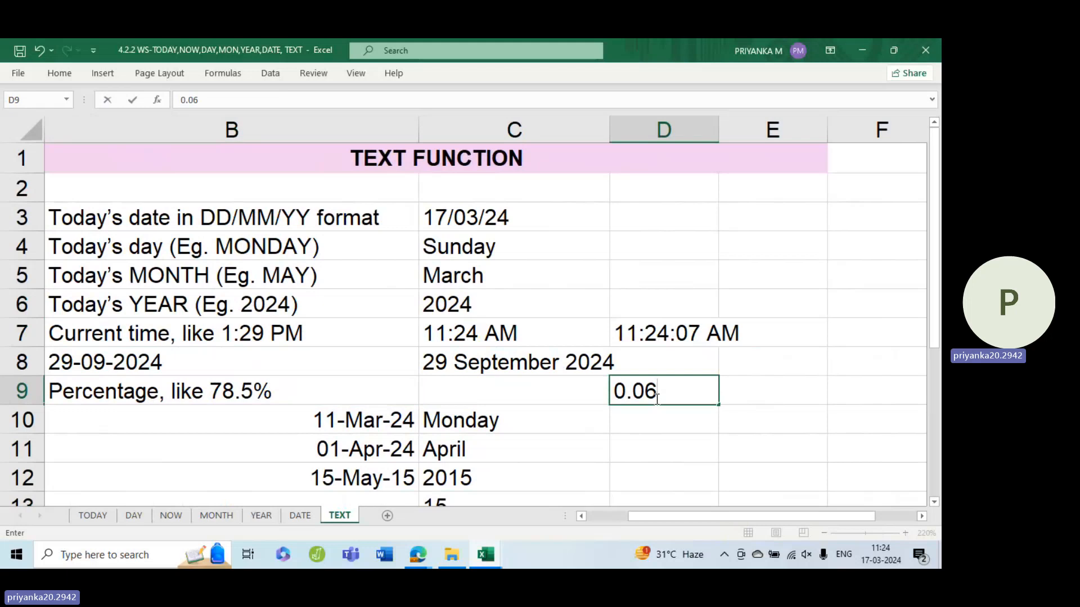
click(750, 414)
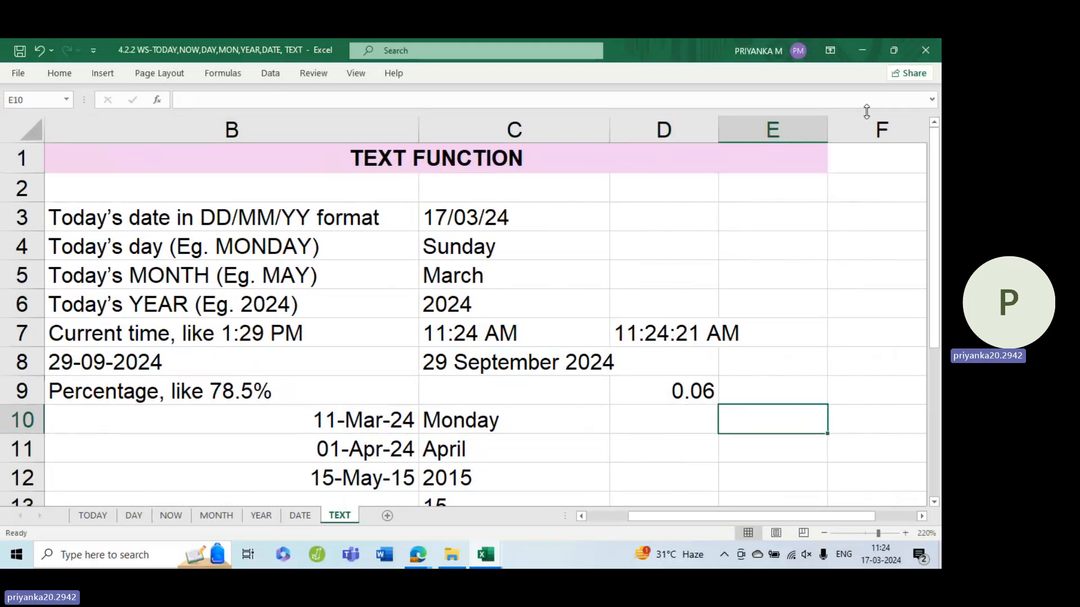
Apply the Percentage number format to the value in cell D9
click(59, 73)
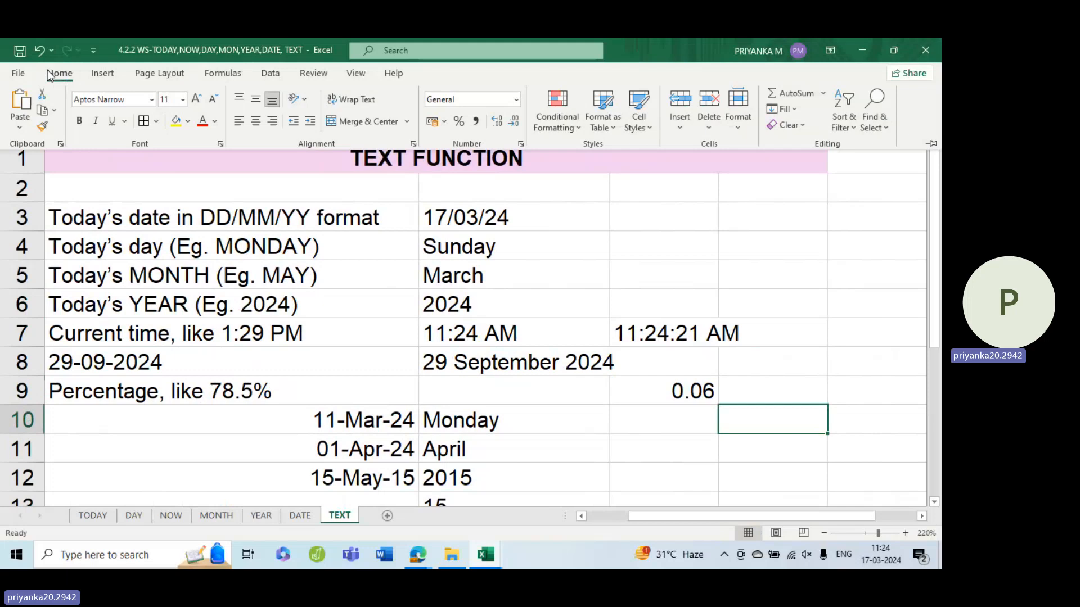
click(675, 392)
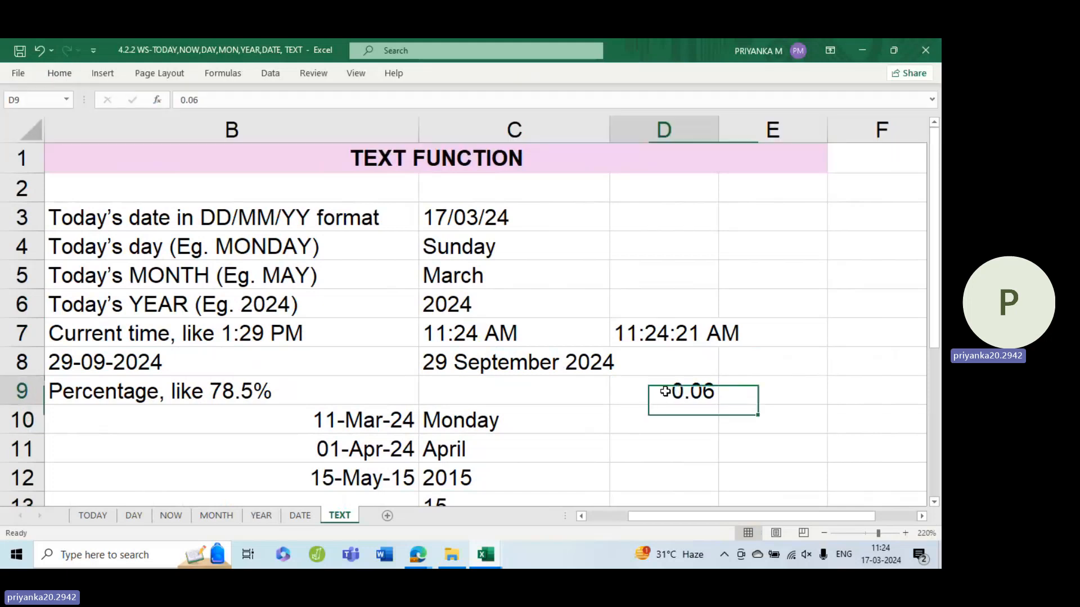
click(59, 73)
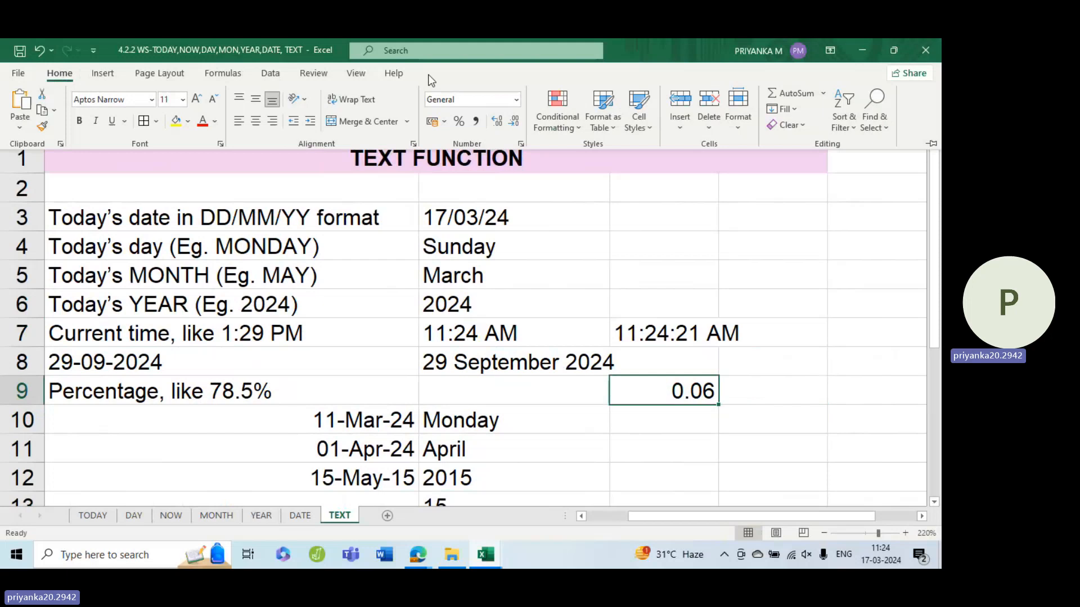
click(460, 122)
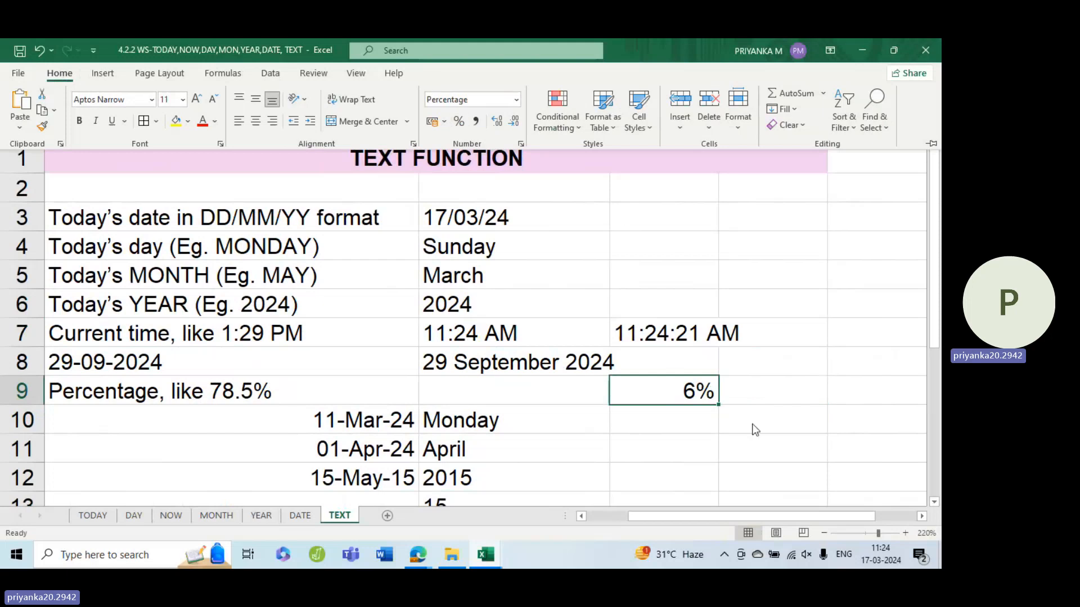
Clear the sample percentage from cell D9
click(574, 390)
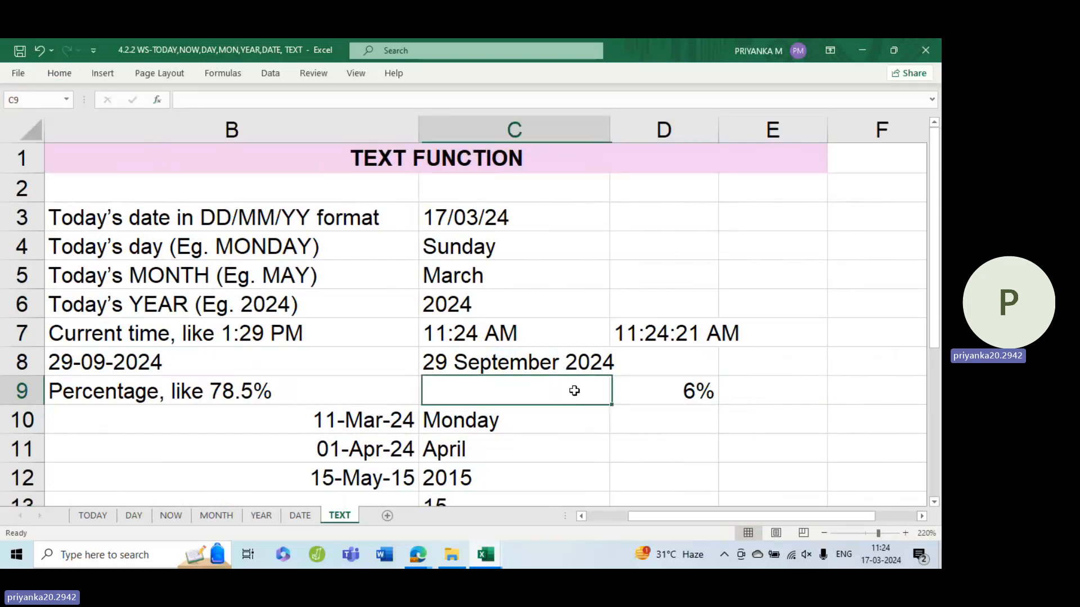
click(698, 390)
key(Delete)
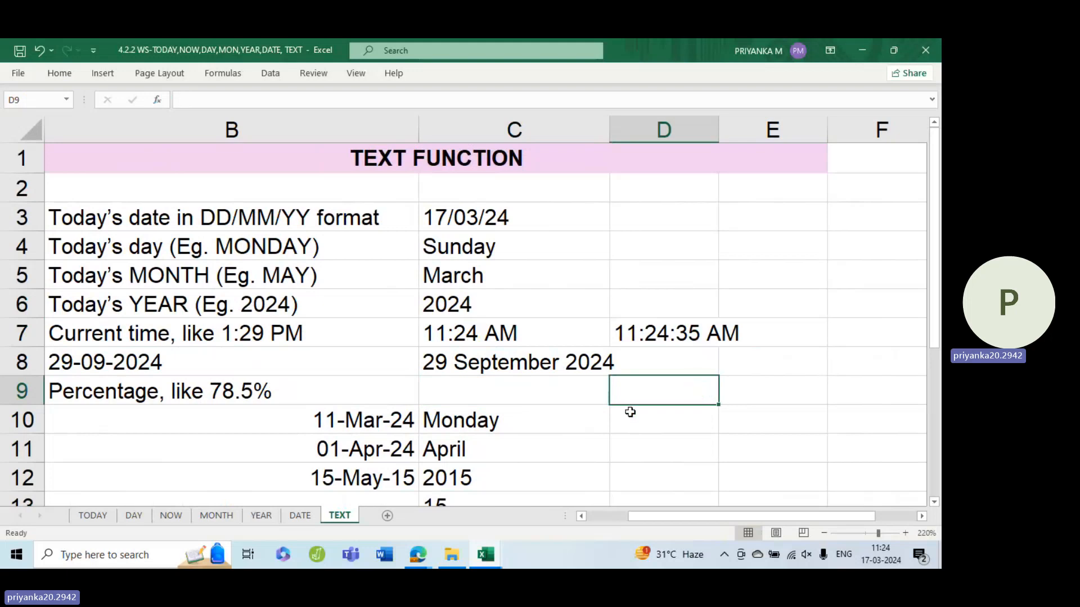
Enter =TEXT(0.785,"0.0%") in cell C9 to show the value as a percentage with one decimal
click(582, 396)
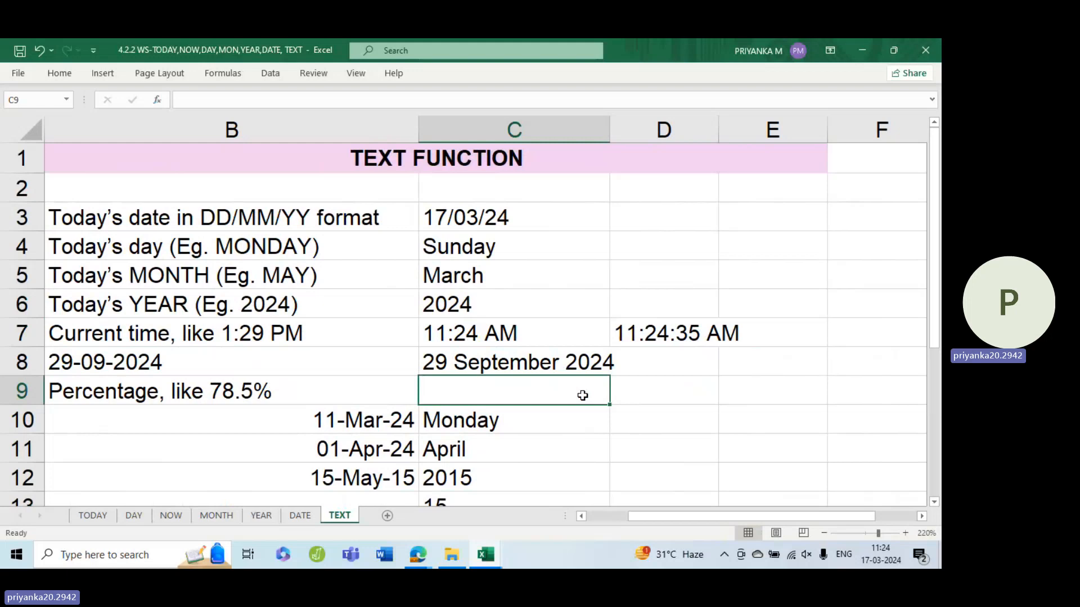
text(=)
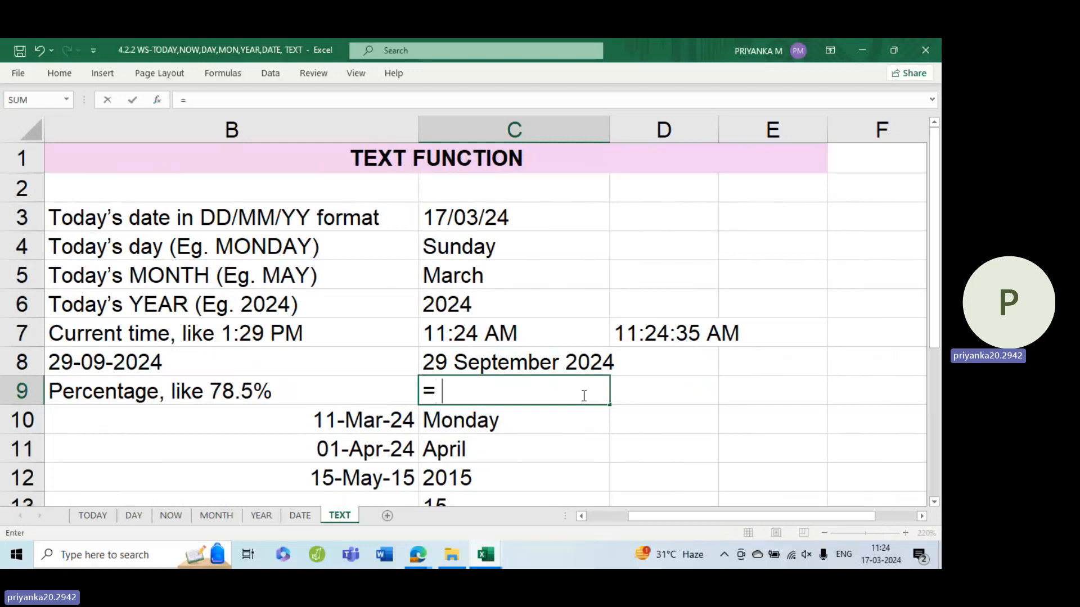
text(text)
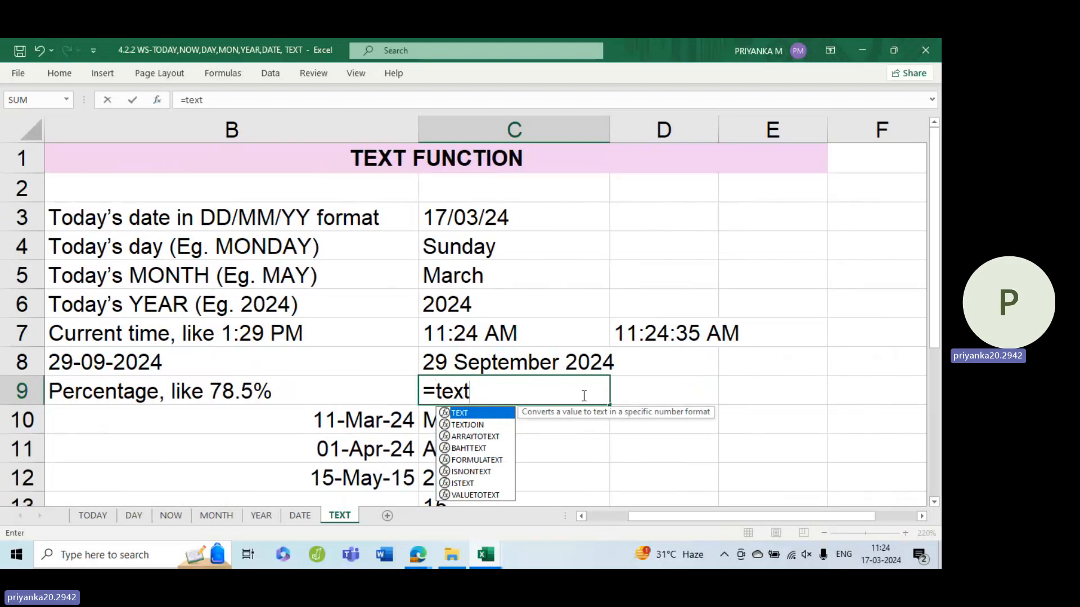
key(Tab)
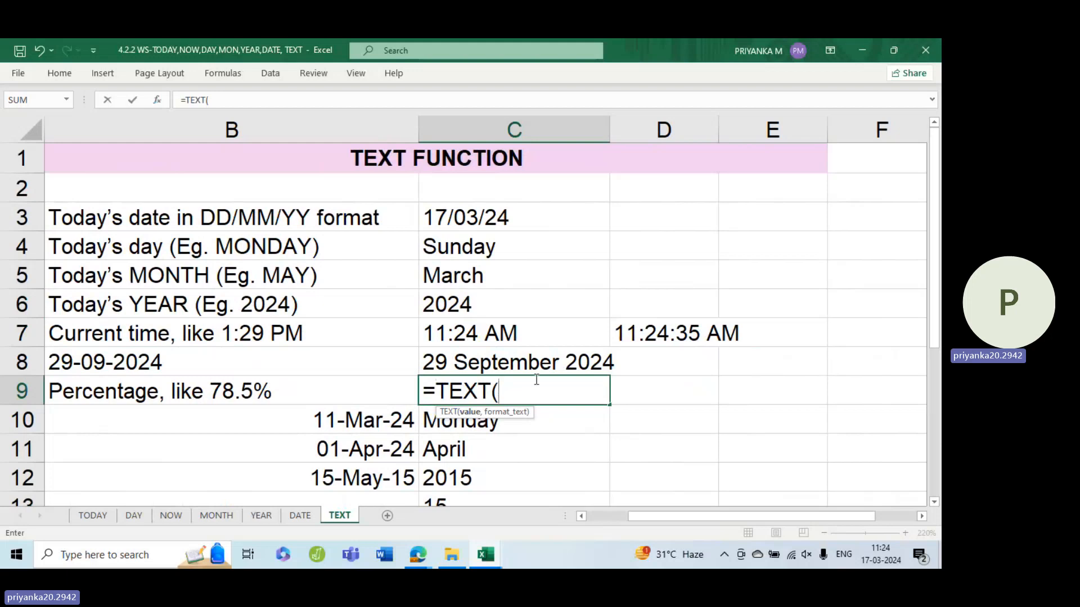
text(0.785,)
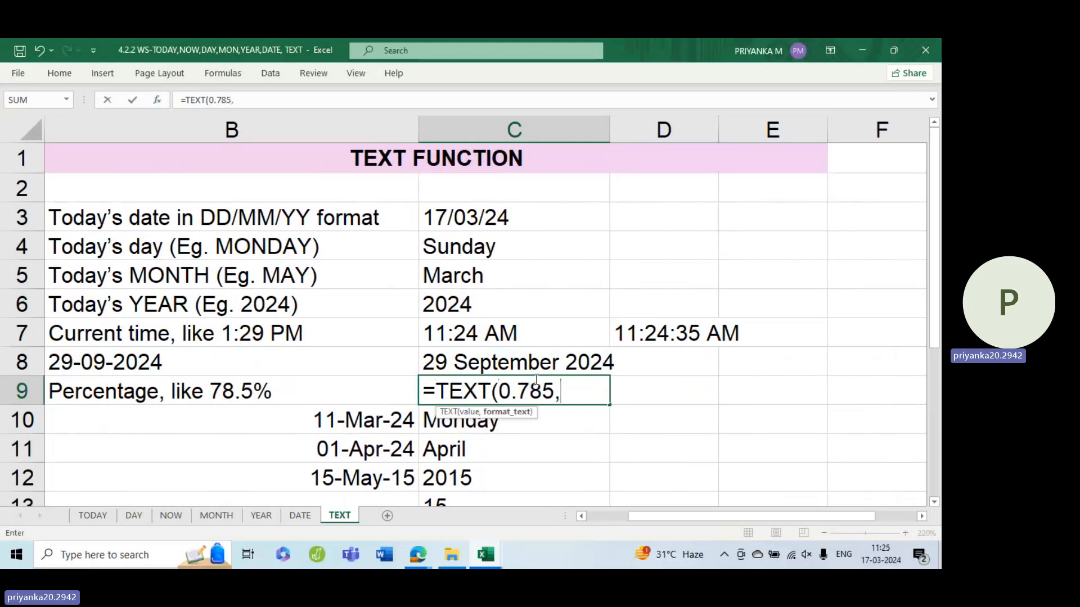
text("0.0)
text(%)
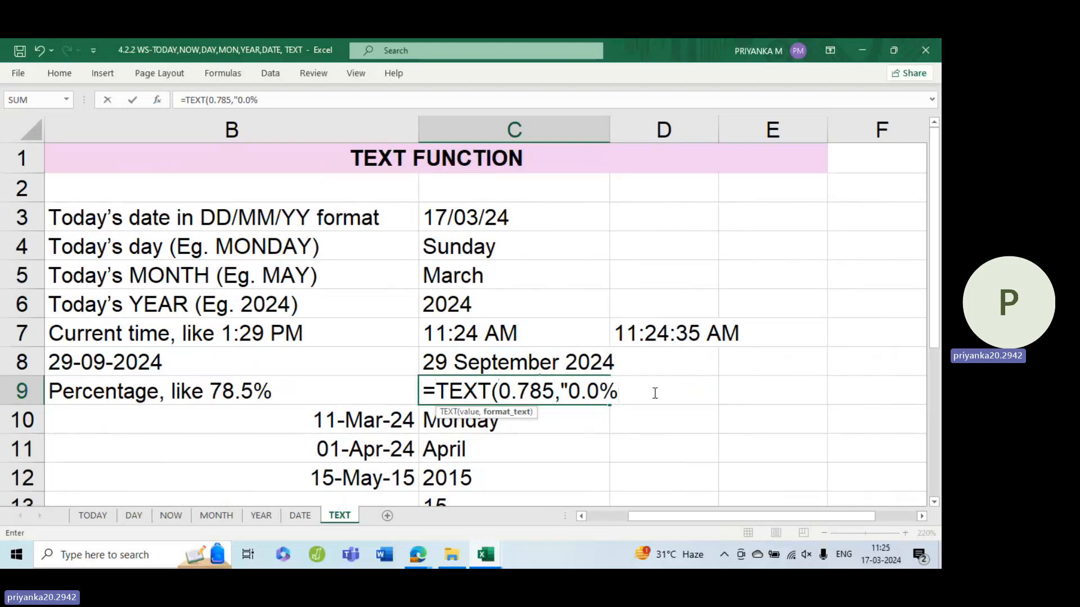
text("))
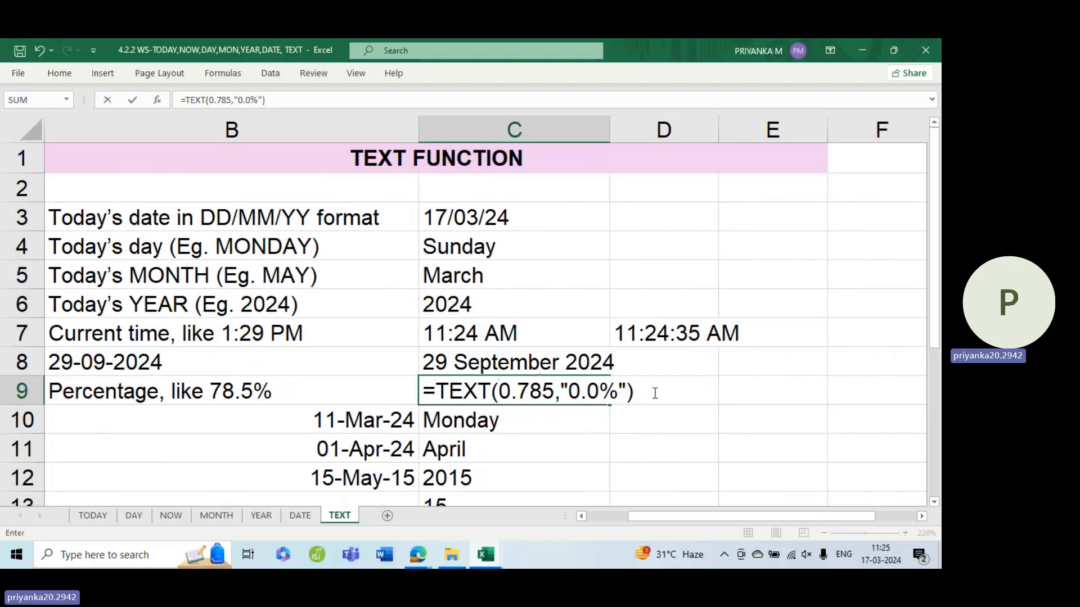
key(Return)
click(500, 394)
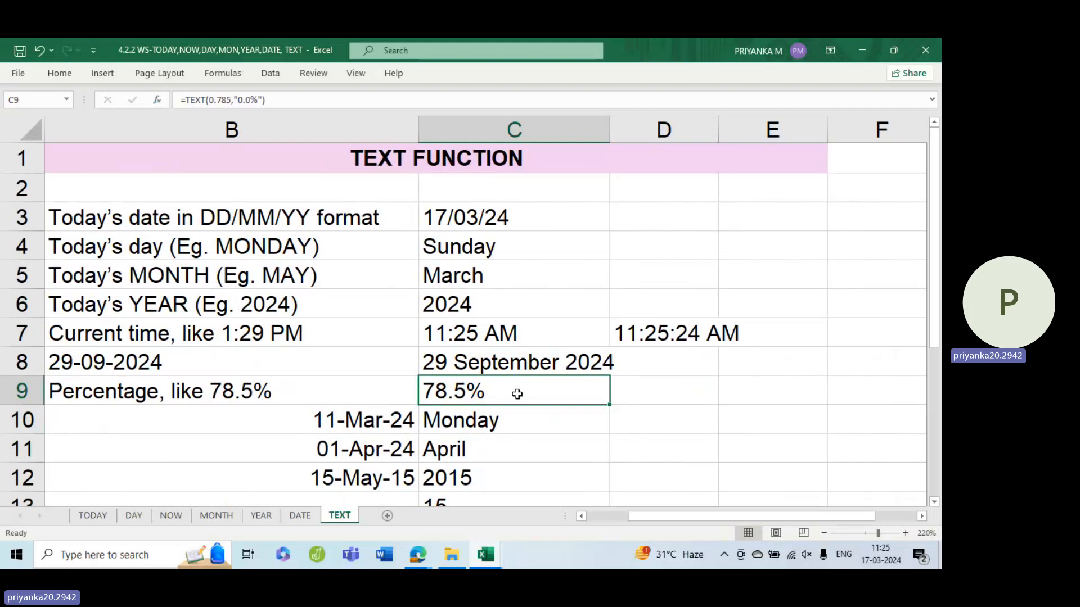
Enter =TEXT(B10,"mmmm dd, yyyy") in cell D10 to write the date in B10 with its full month name first
scroll(540, 394, down, 2)
click(366, 375)
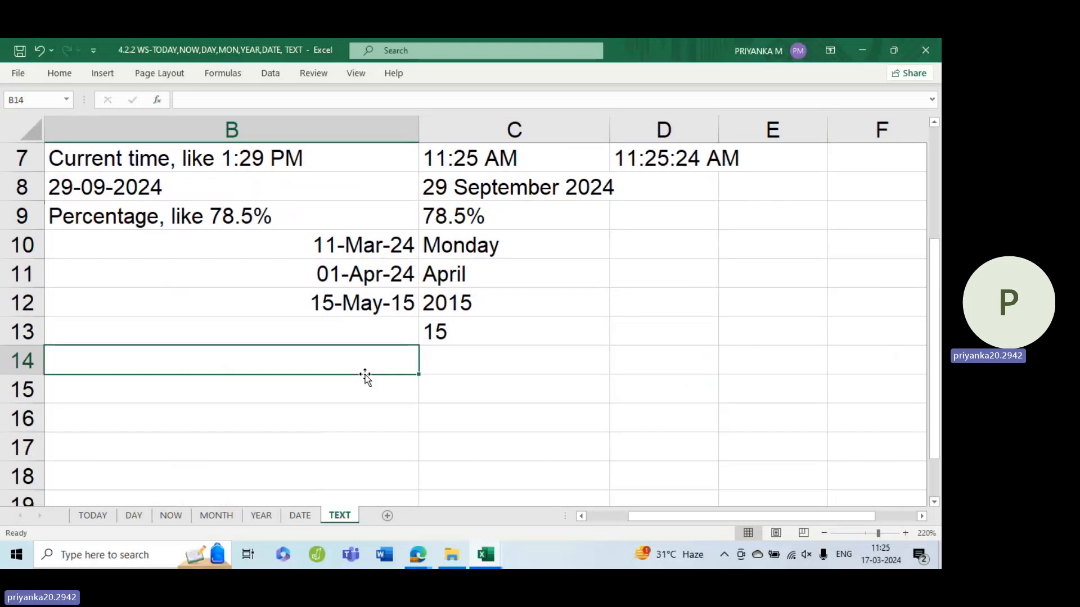
click(380, 243)
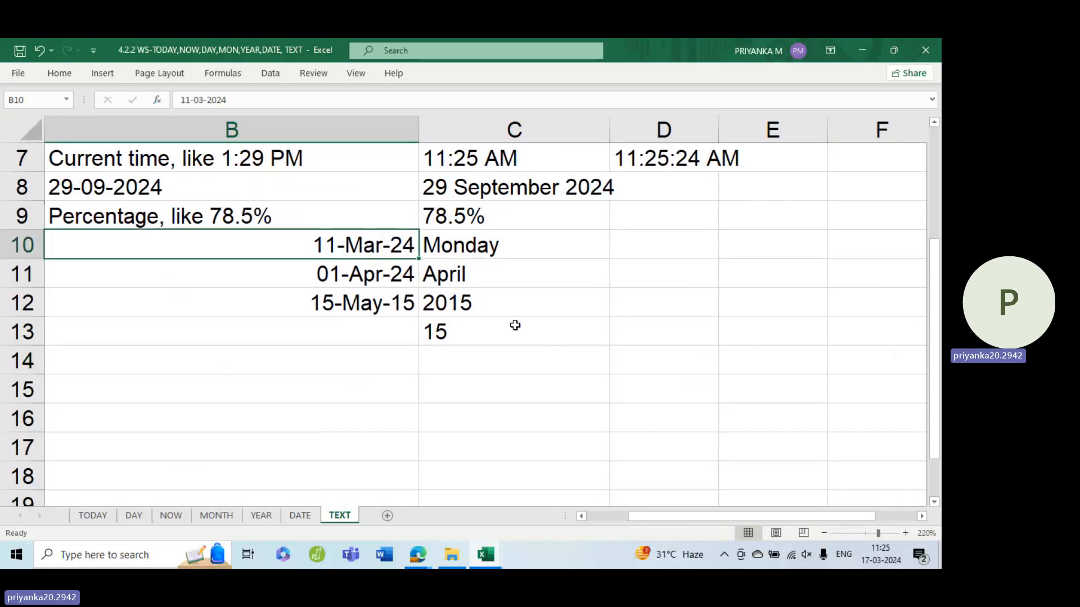
scroll(639, 441, up, 2)
scroll(640, 440, down, 1)
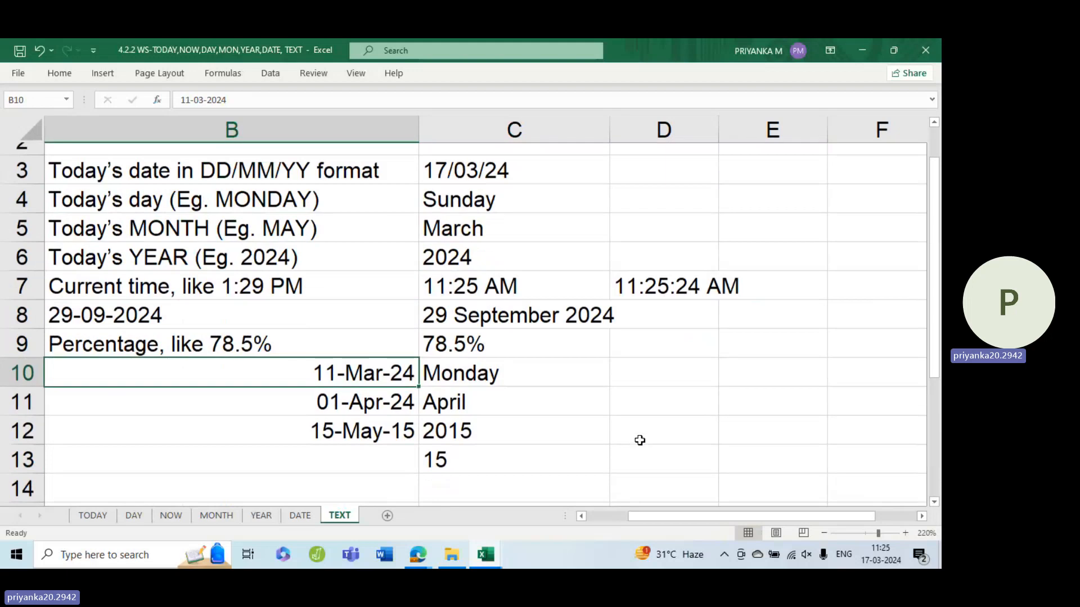
click(659, 338)
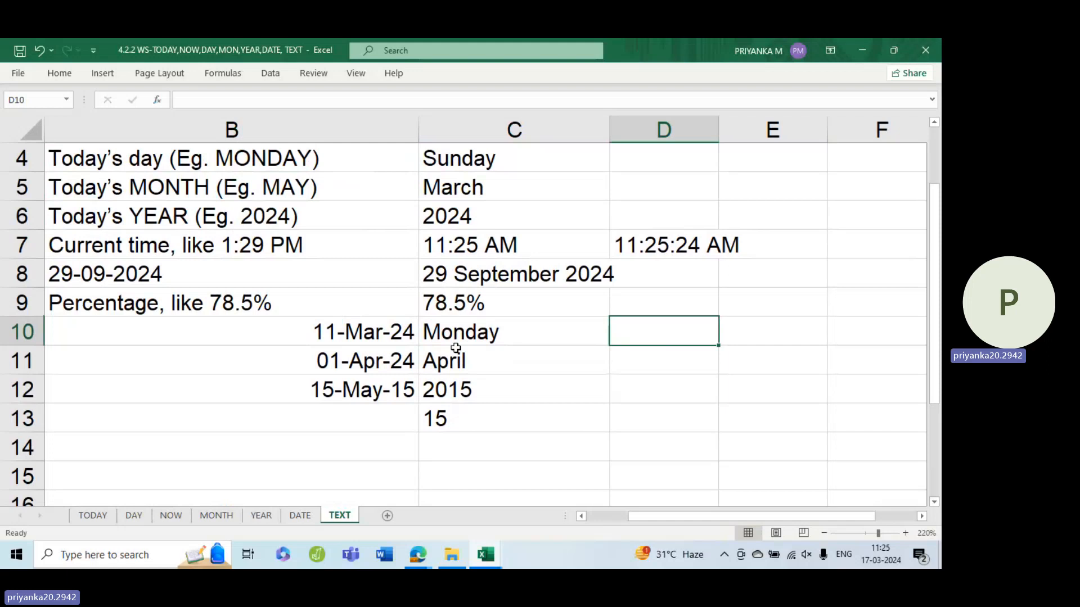
click(339, 335)
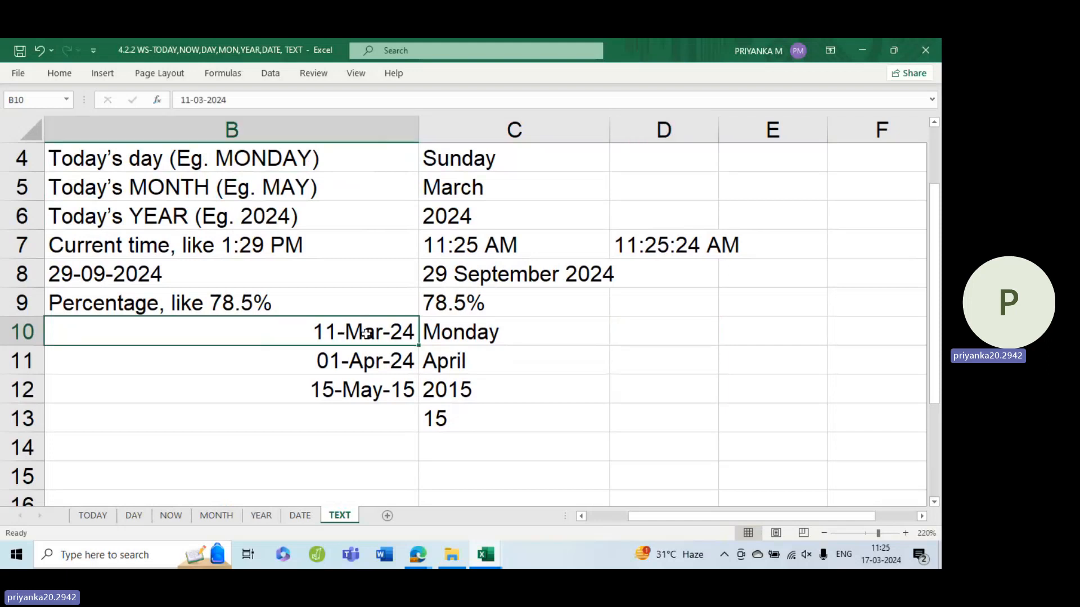
click(624, 333)
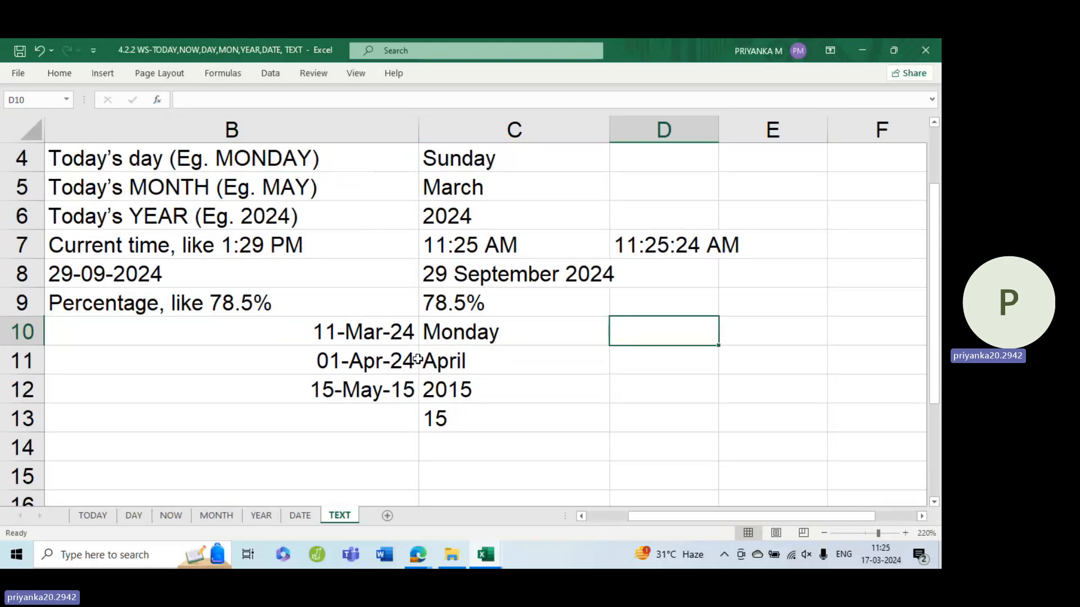
text(=tex)
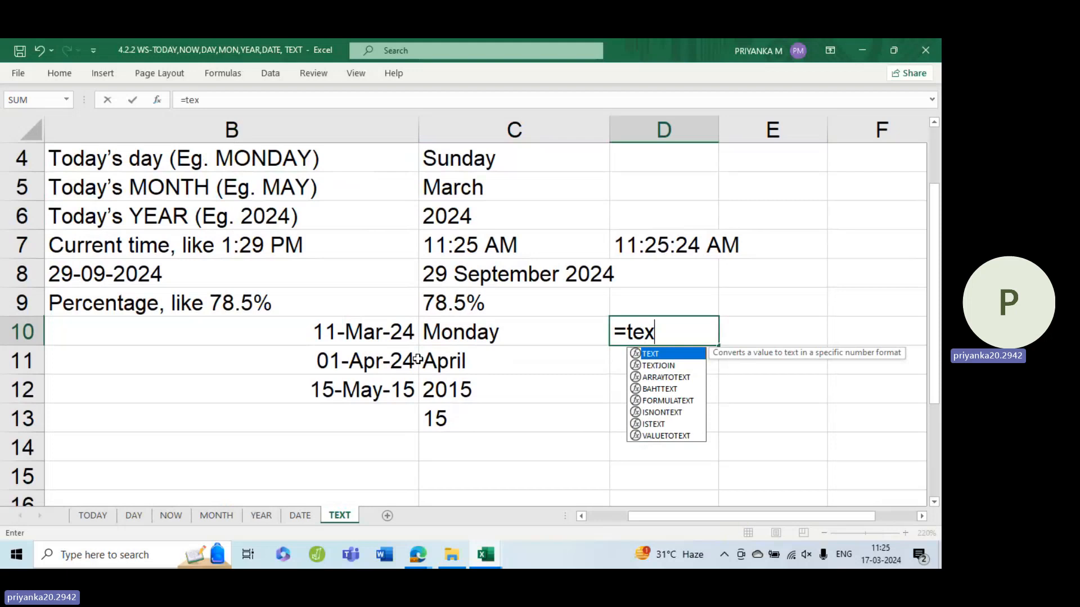
text(t)
key(Tab)
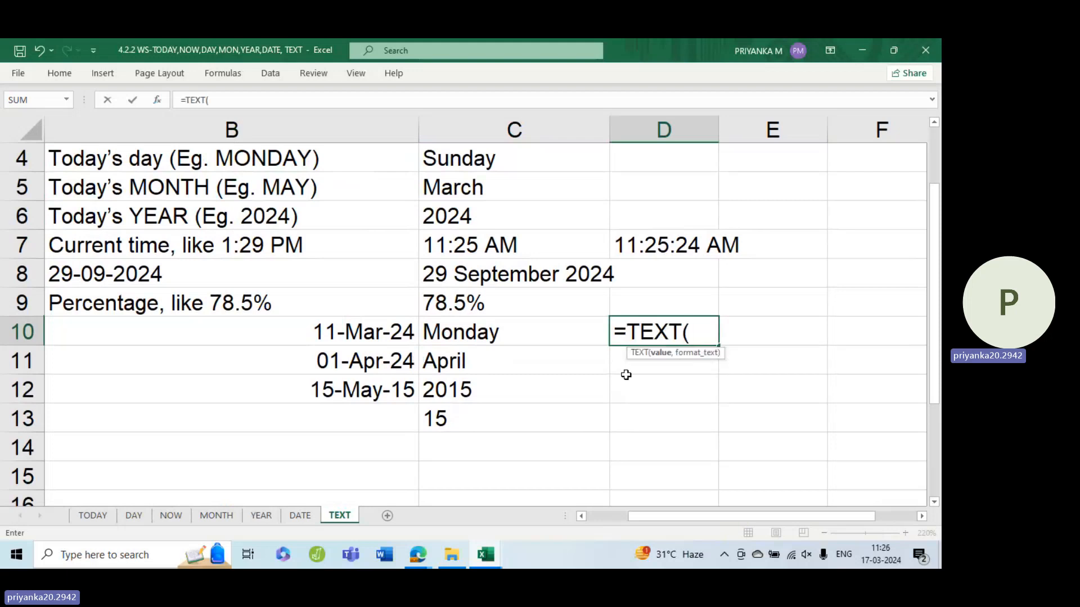
click(388, 331)
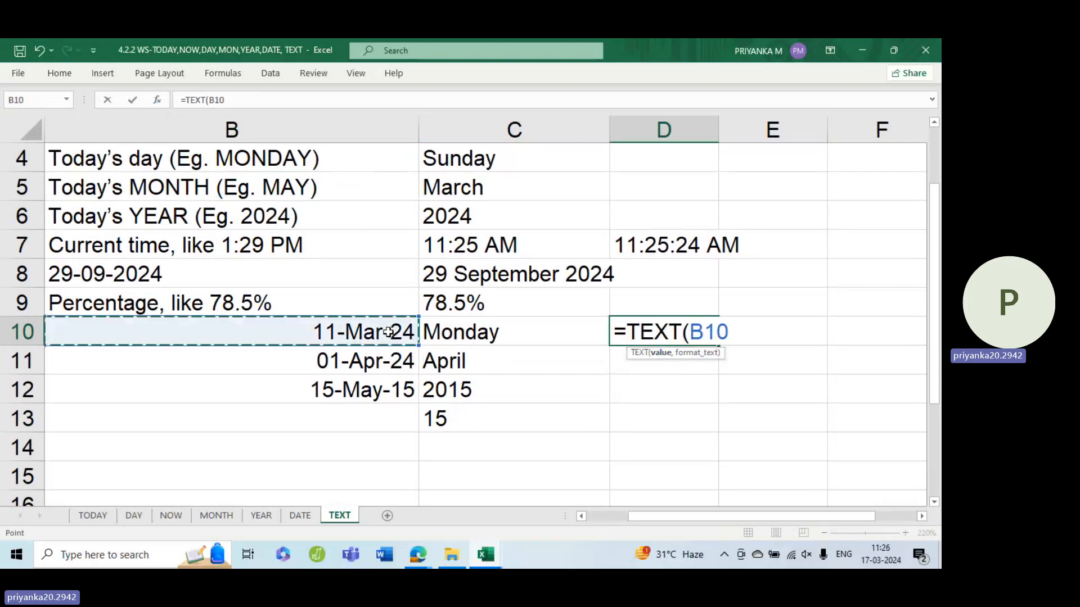
text(,)
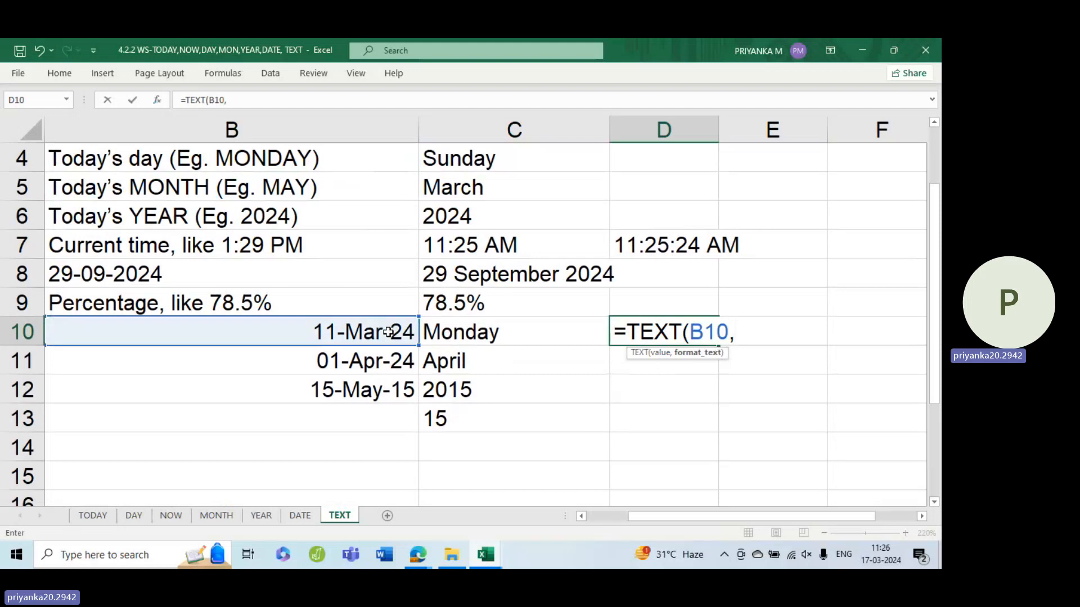
text("mmmm)
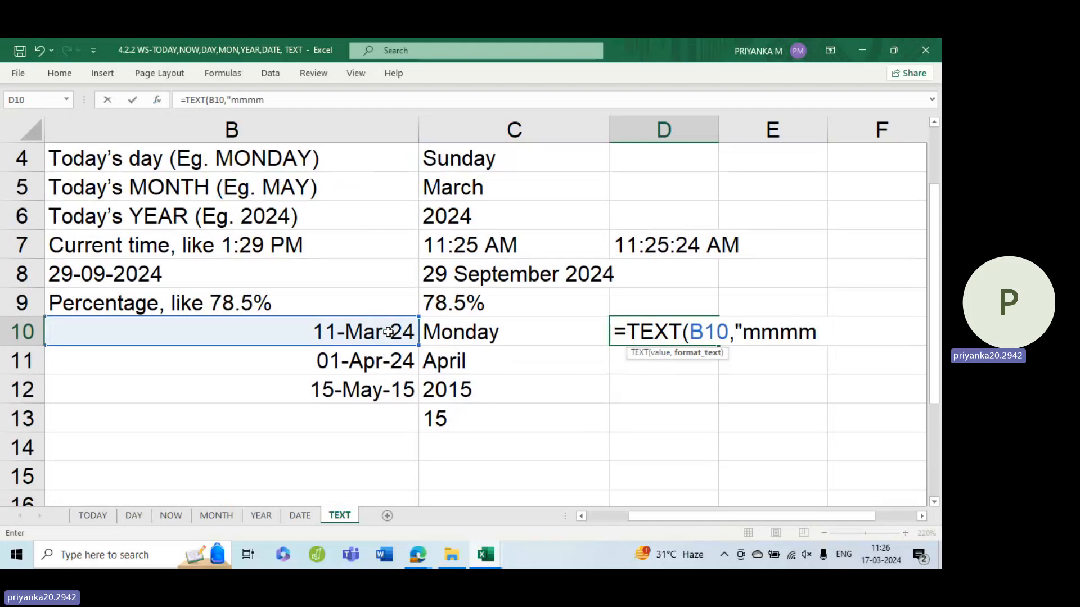
key(BackSpace)
text(d)
text(d, yyyy "))
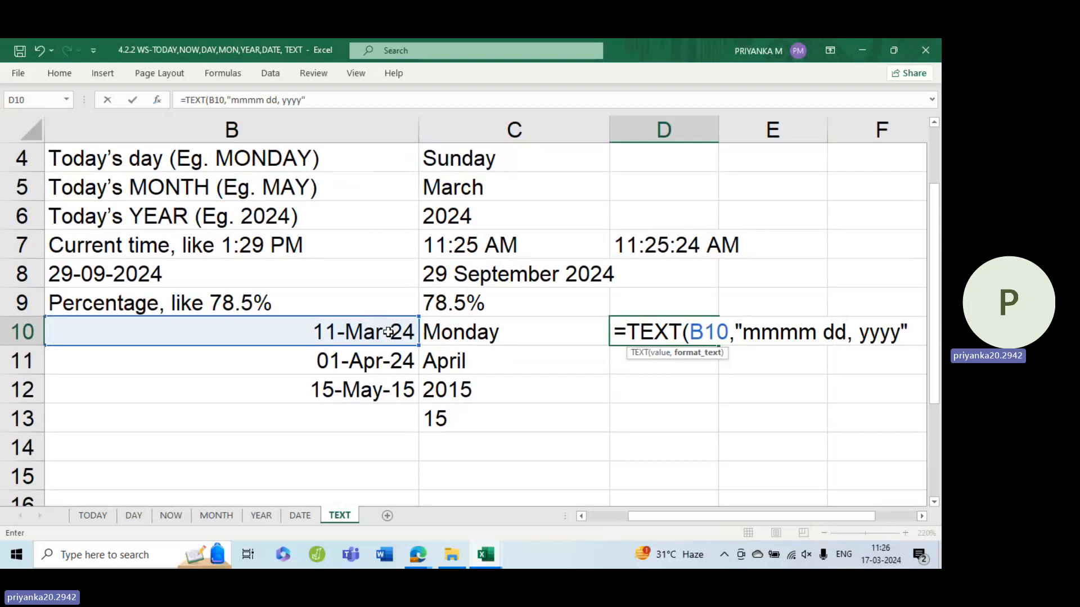
key(Return)
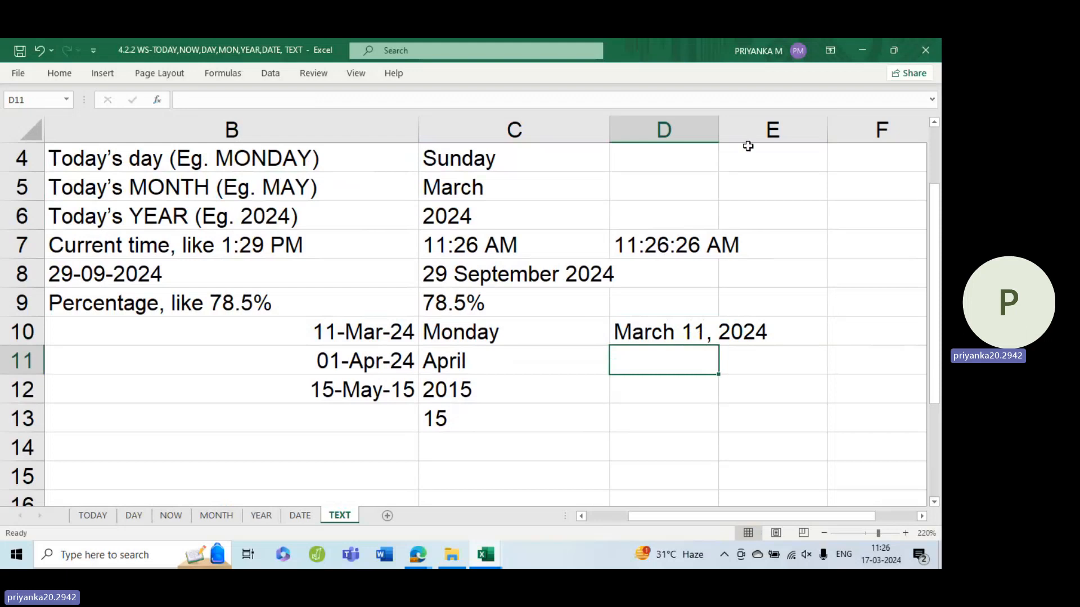
Autofit the width of column D to its contents and review the formula in cell D10
double_click(718, 130)
click(720, 331)
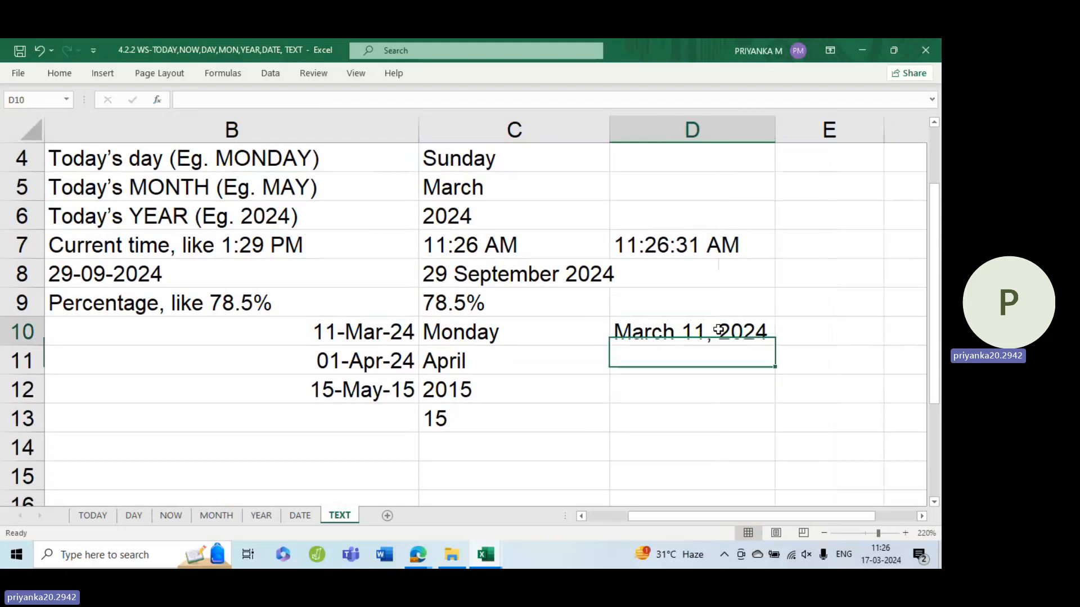
double_click(720, 332)
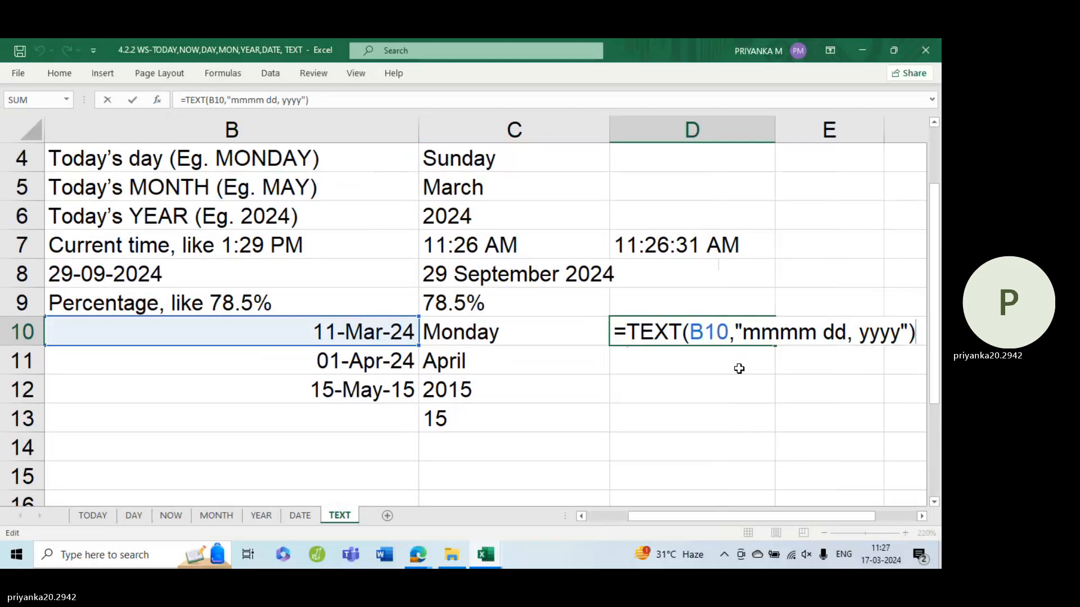
key(Return)
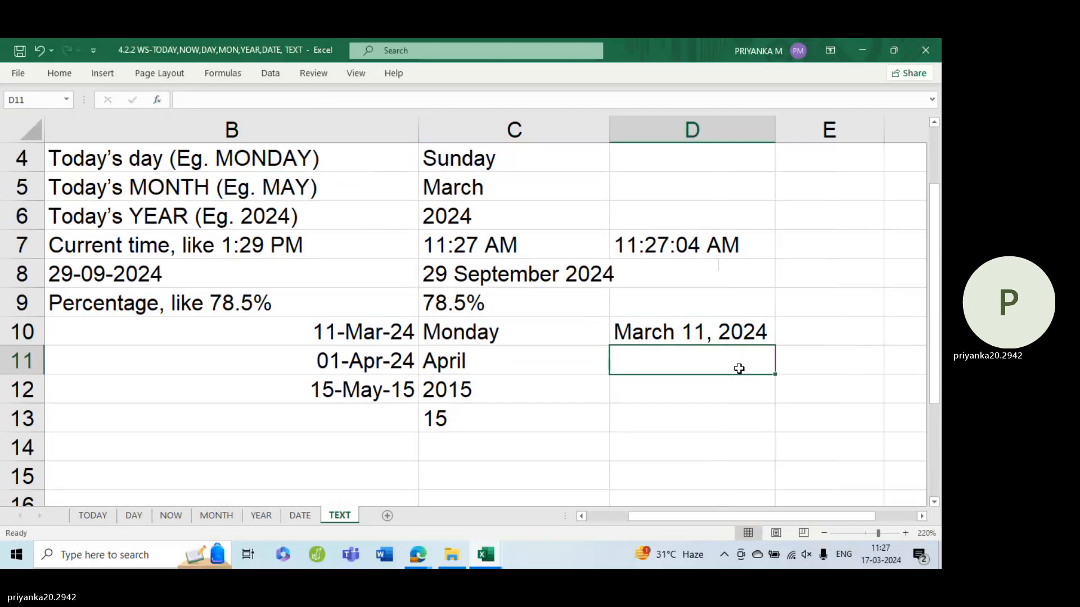